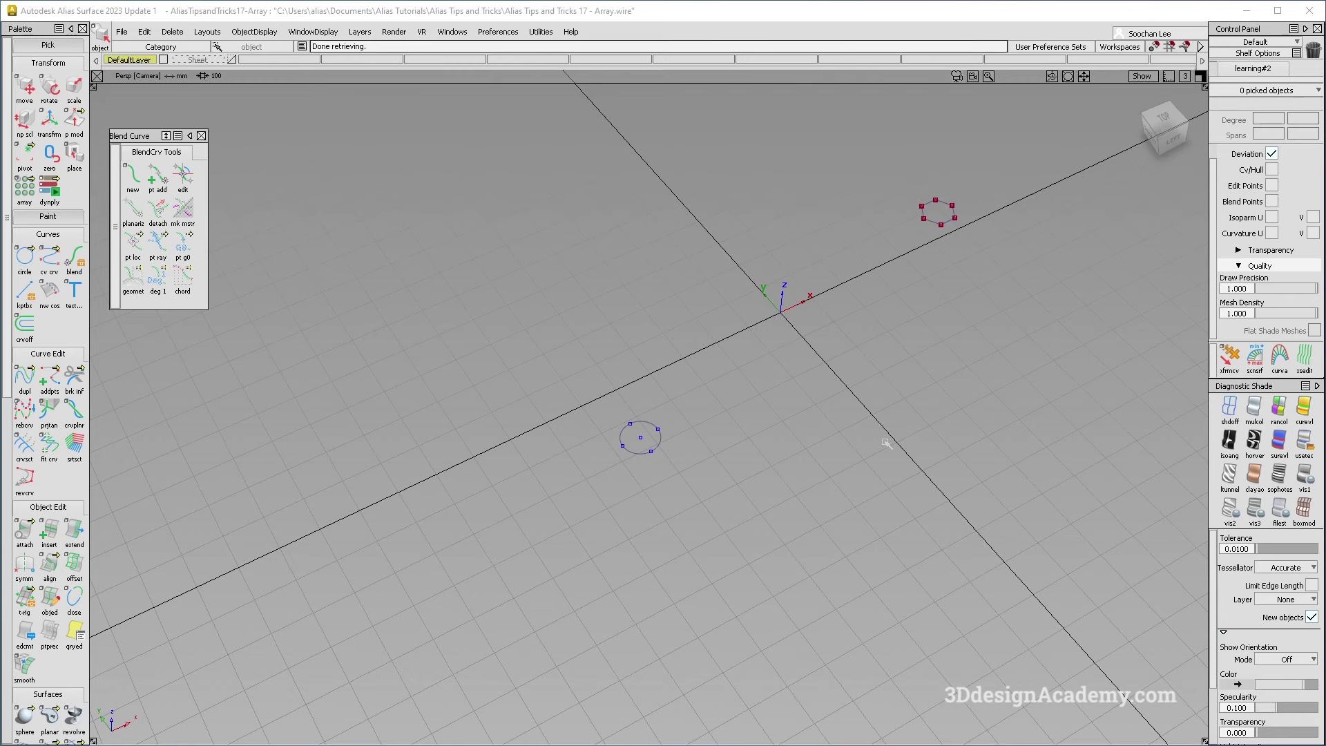
- Build a linear 5 by 5 array of the circle in the XY plane with 100 spacing on both axes
left_click_drag(852, 467, 655, 438, "alt+shift")
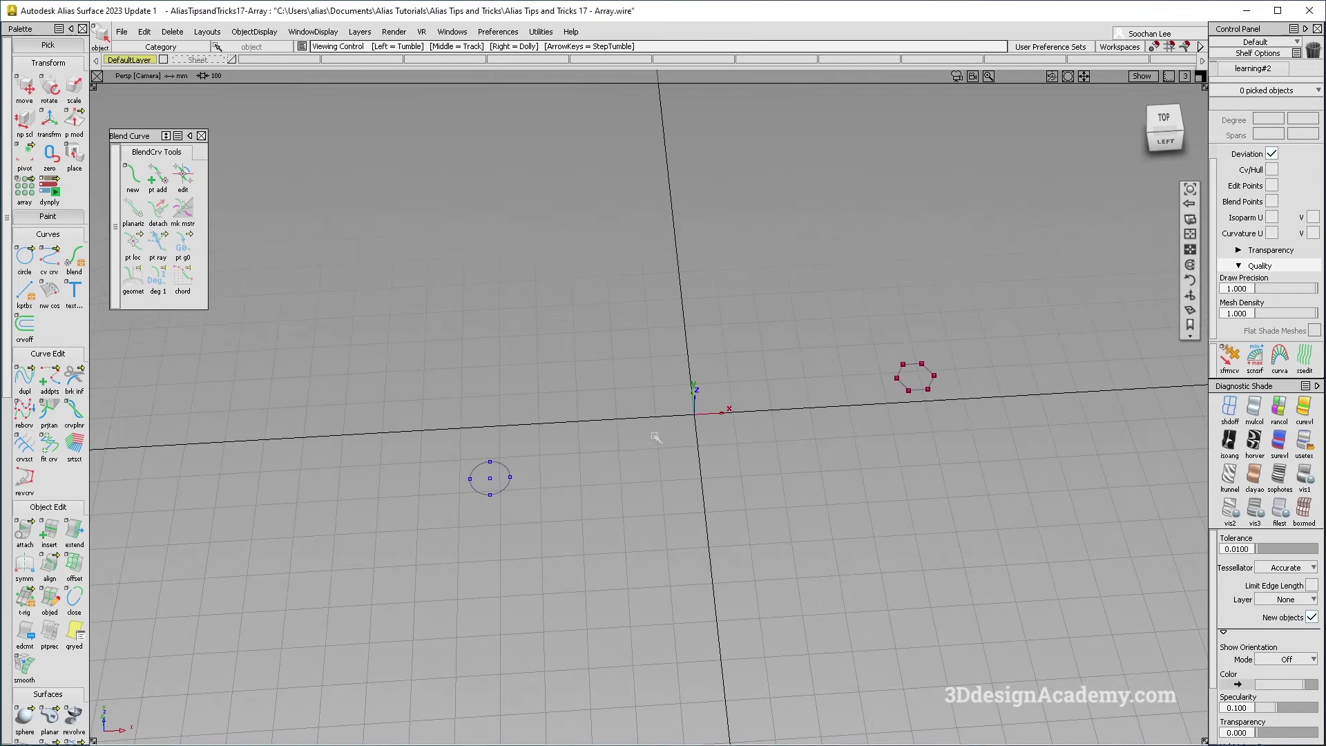
left_click_drag(580, 462, 618, 450, "alt+shift")
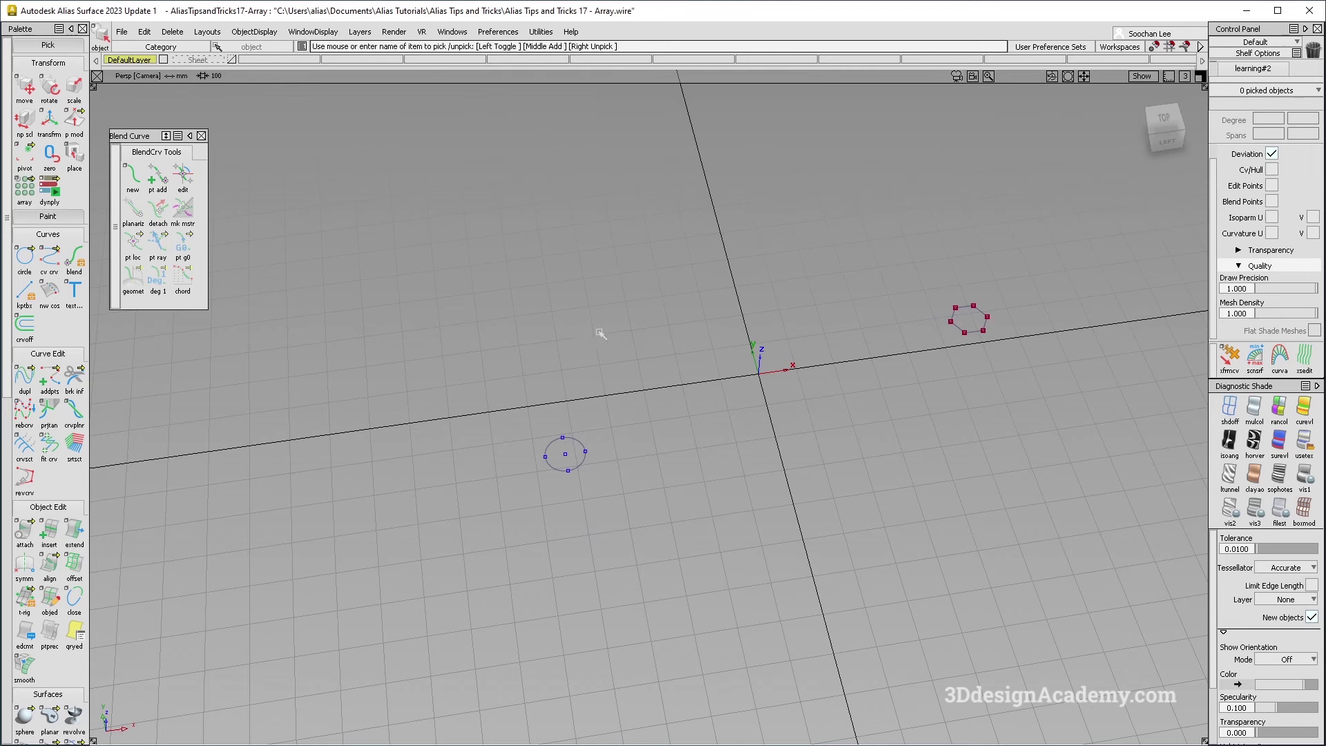
key("F5")
middle_click_drag(604, 474, 599, 414, "alt+shift")
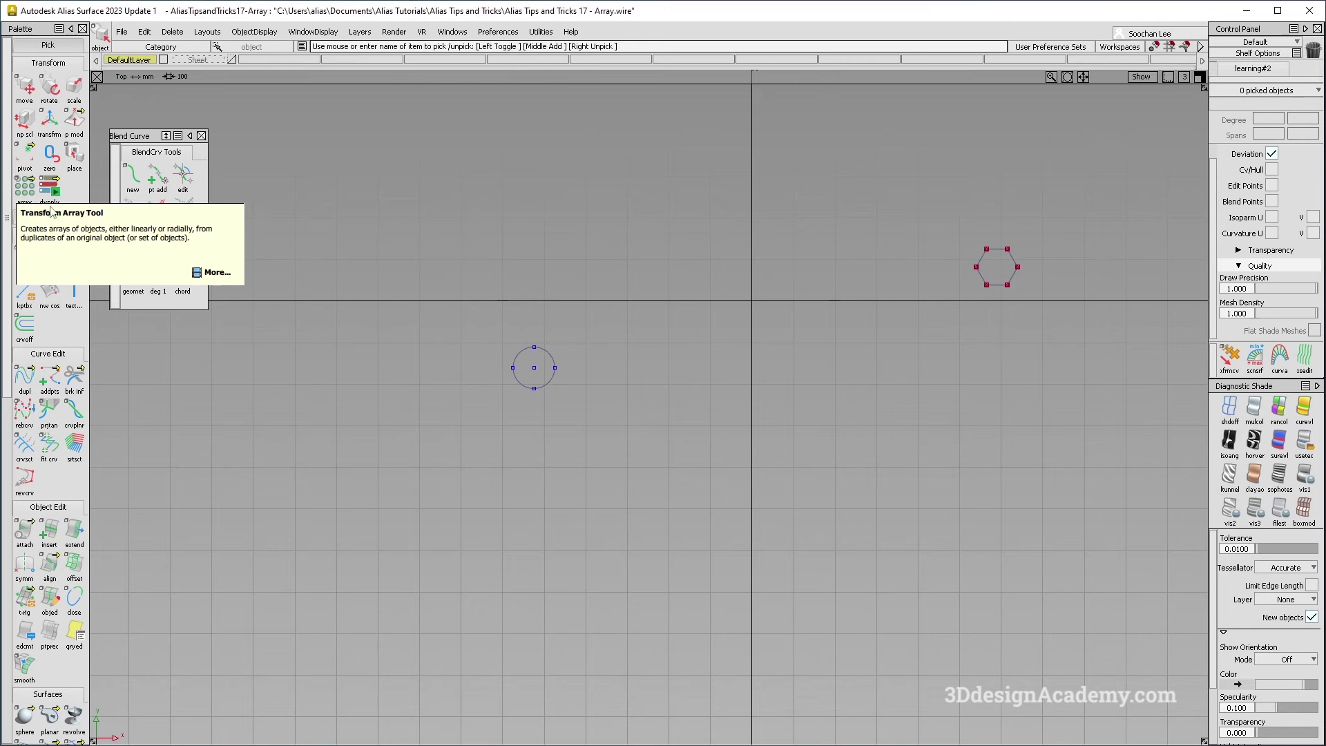
left_click(24, 187)
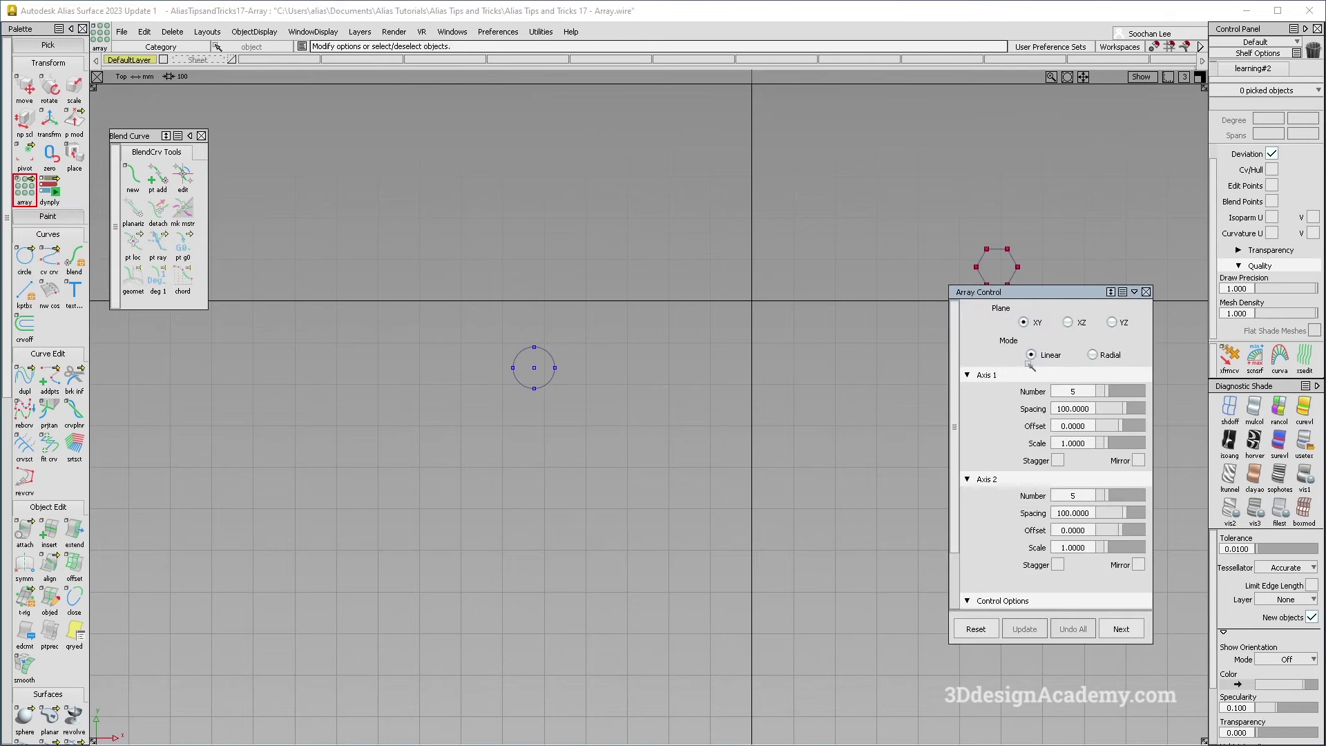
left_click_drag(1064, 297, 859, 241)
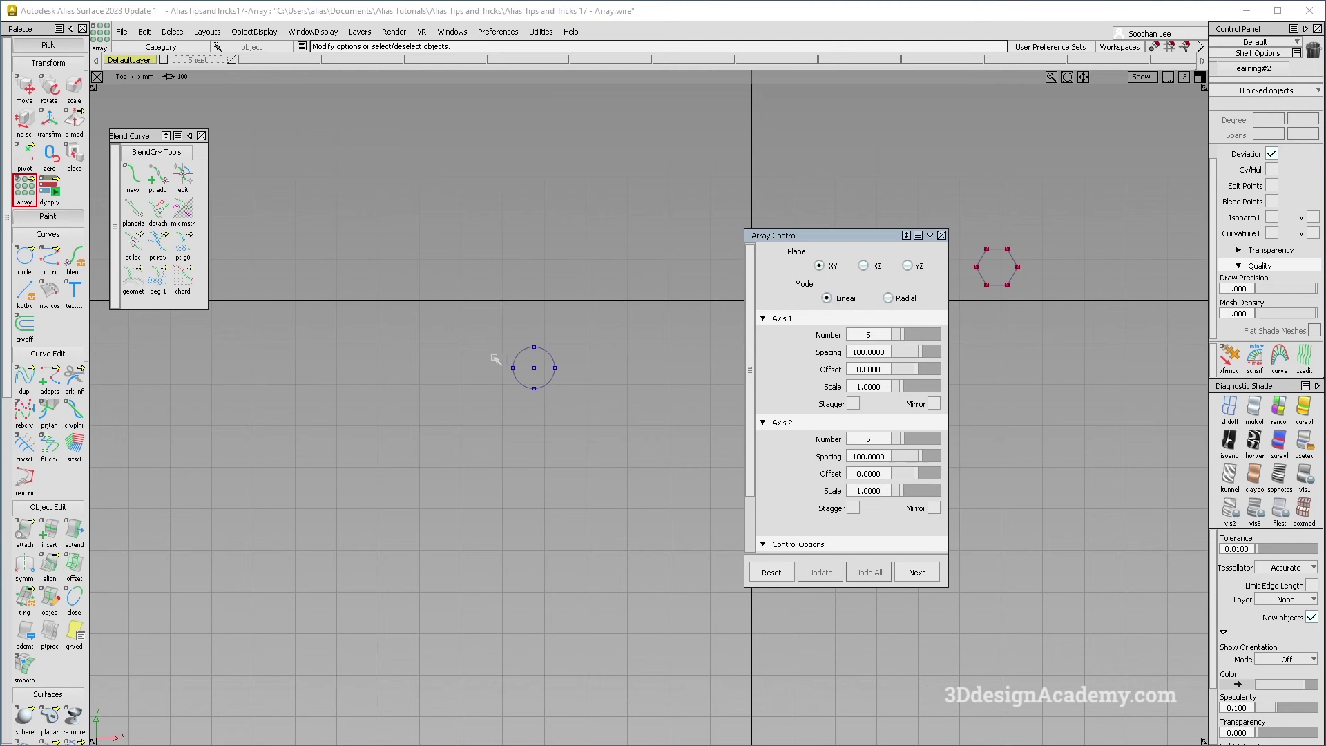
left_click_drag(488, 332, 588, 422)
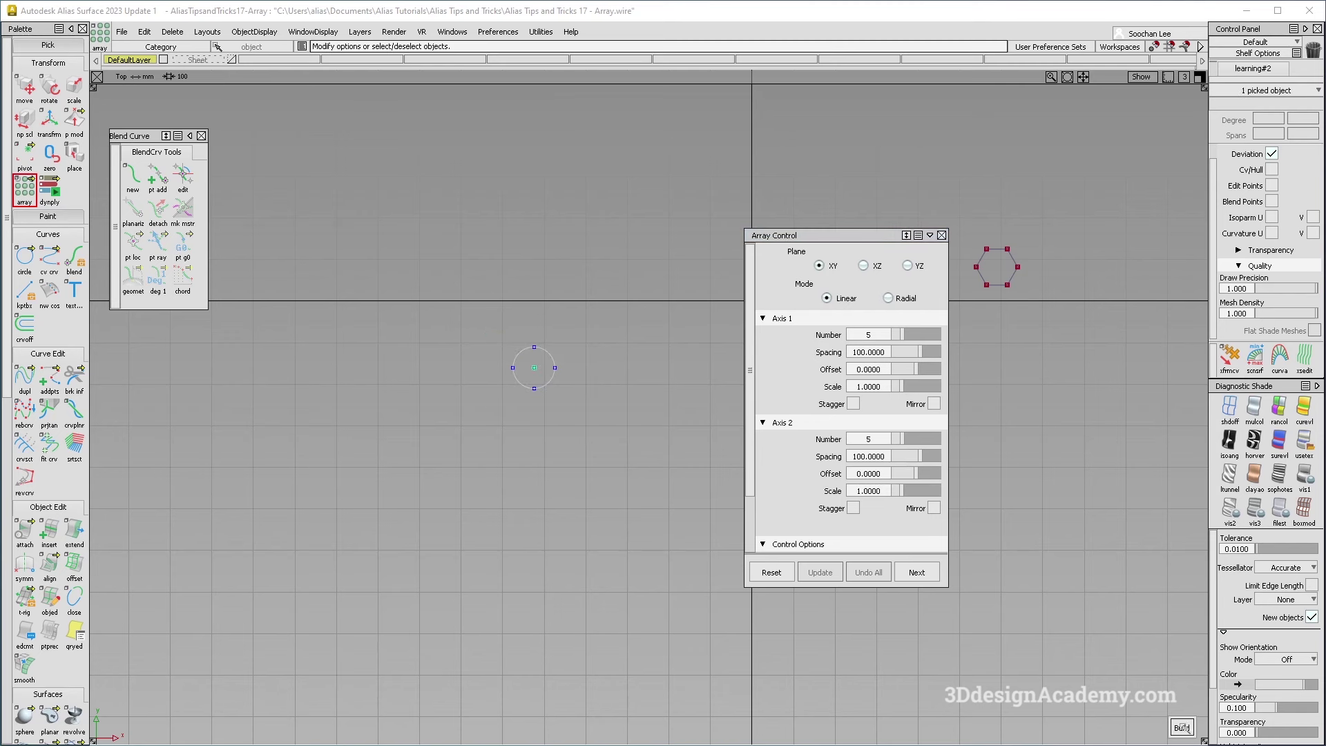
left_click(1182, 727)
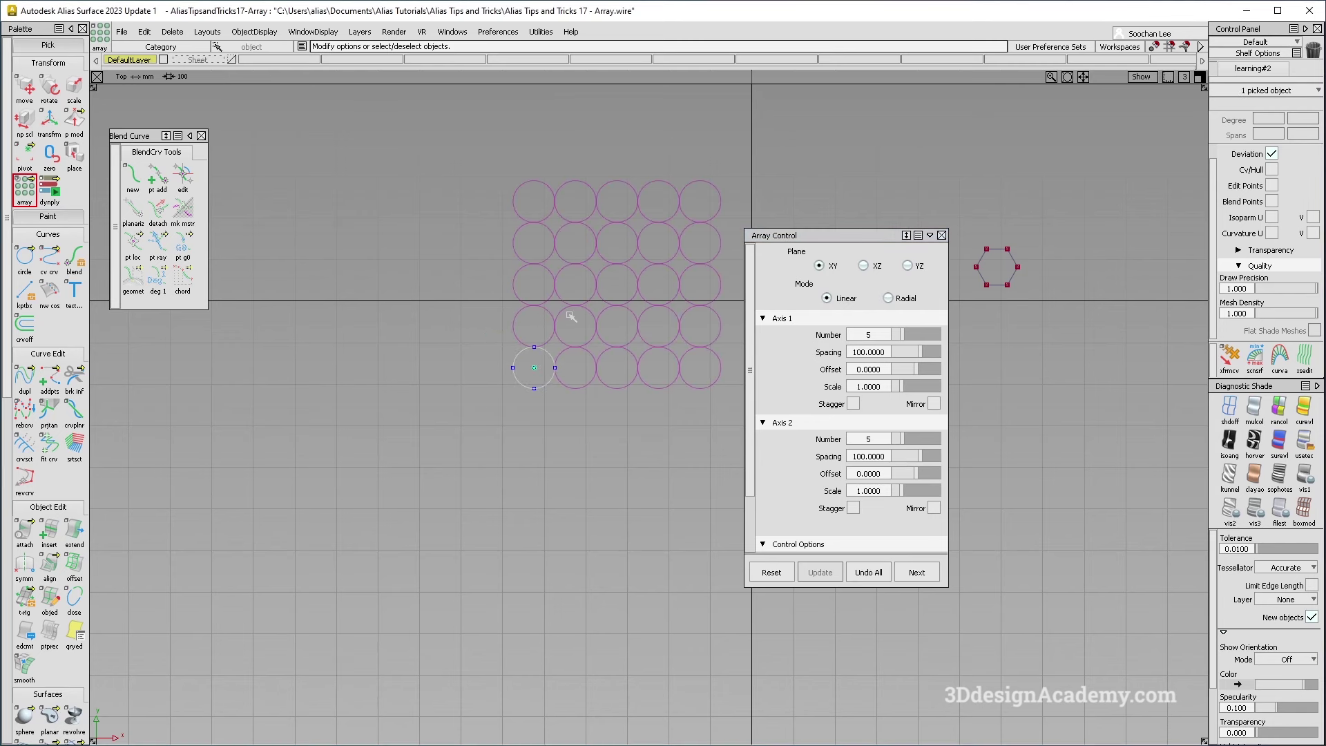
- Set the linear array's number to 10 on both Axis 1 and Axis 2
right_click_drag(556, 354, 628, 348, "alt+shift")
middle_click_drag(627, 349, 506, 408, "alt+shift")
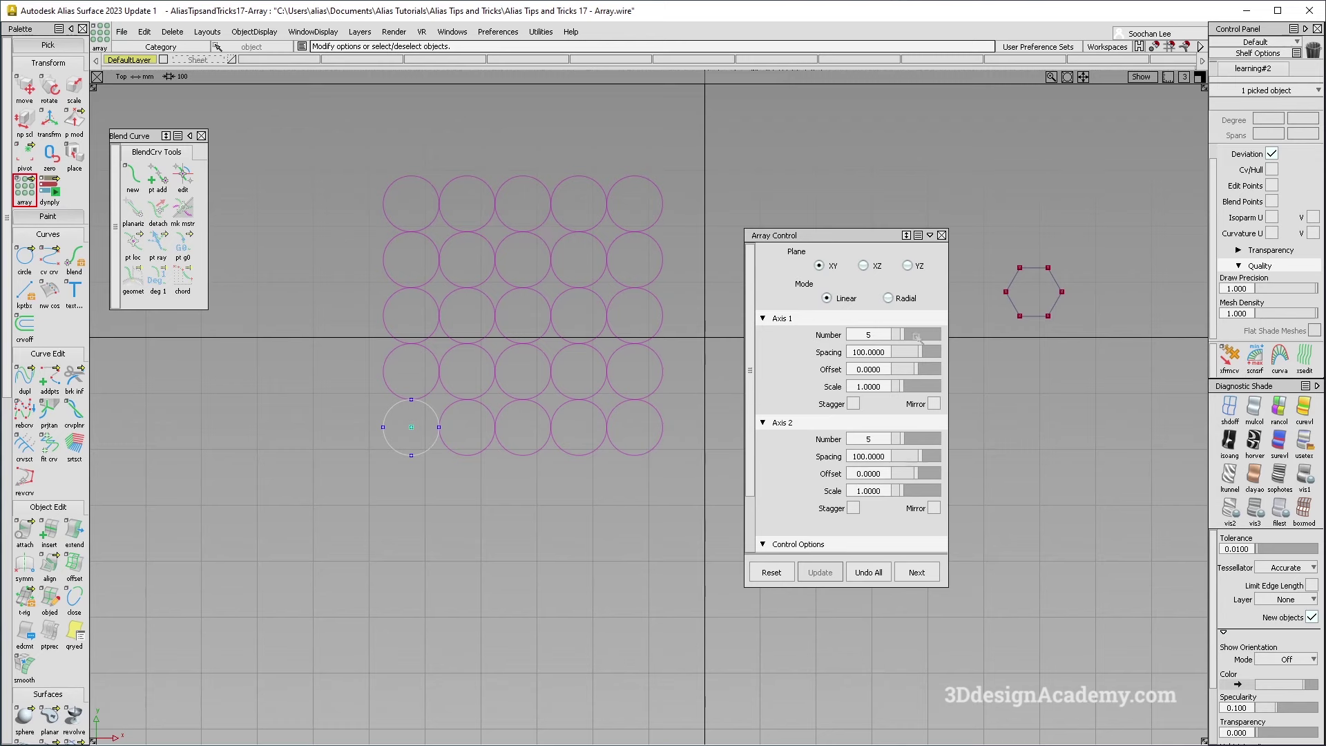
left_click_drag(901, 334, 918, 336)
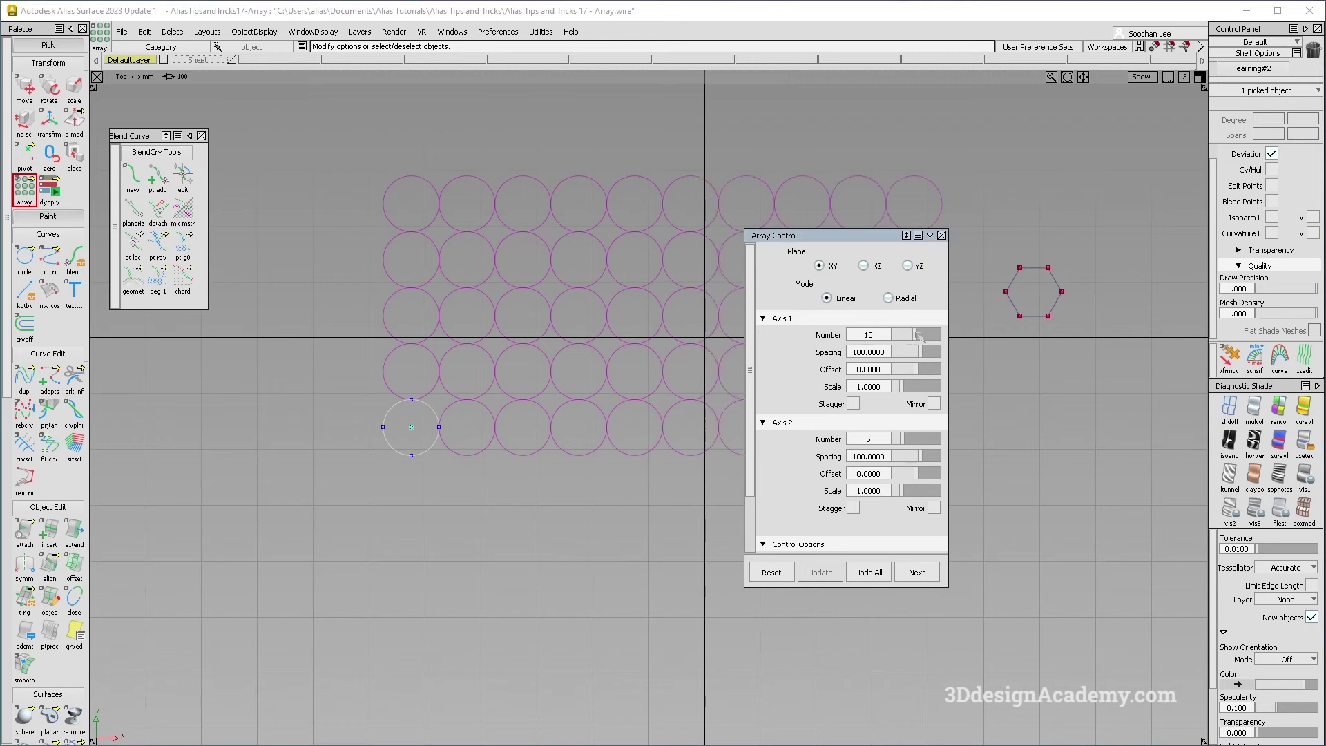
left_click_drag(856, 232, 1072, 253)
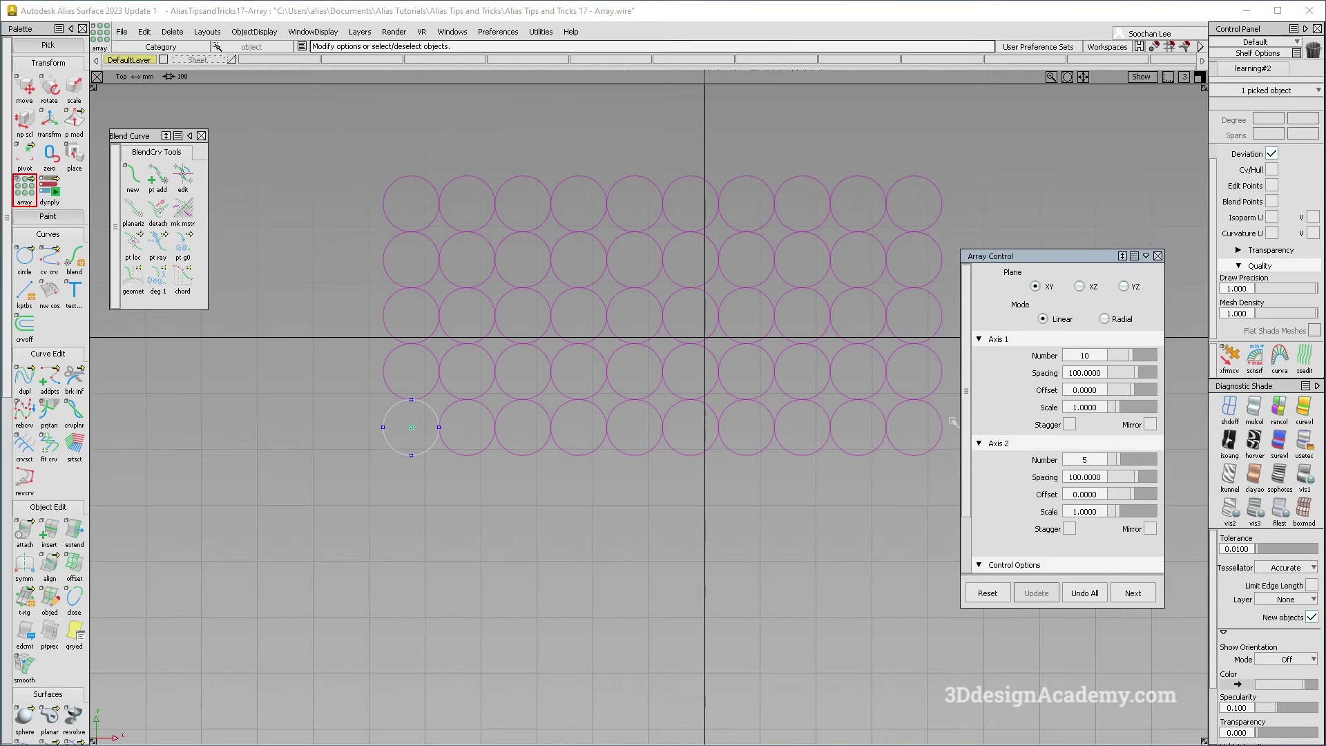
middle_click_drag(615, 275, 601, 304, "alt+shift")
right_click_drag(601, 305, 633, 314, "alt+shift")
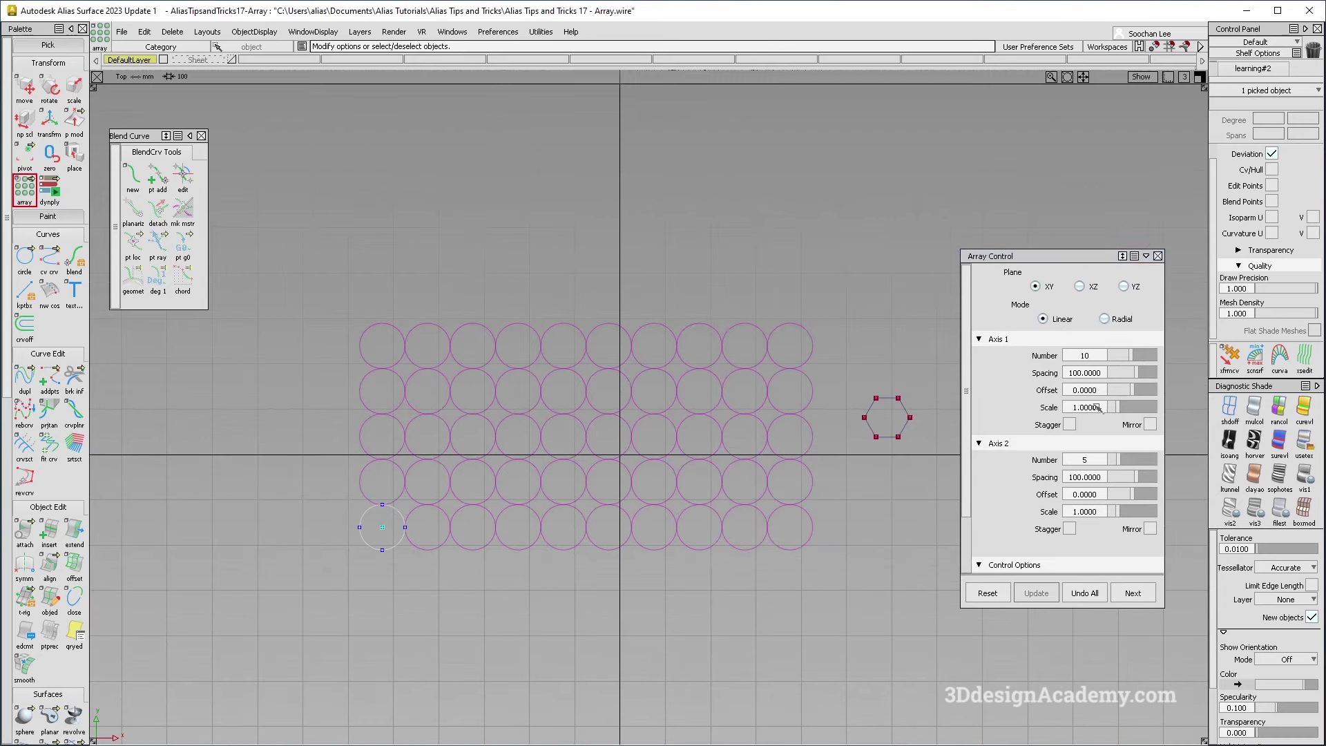
left_click_drag(1119, 463, 1136, 462)
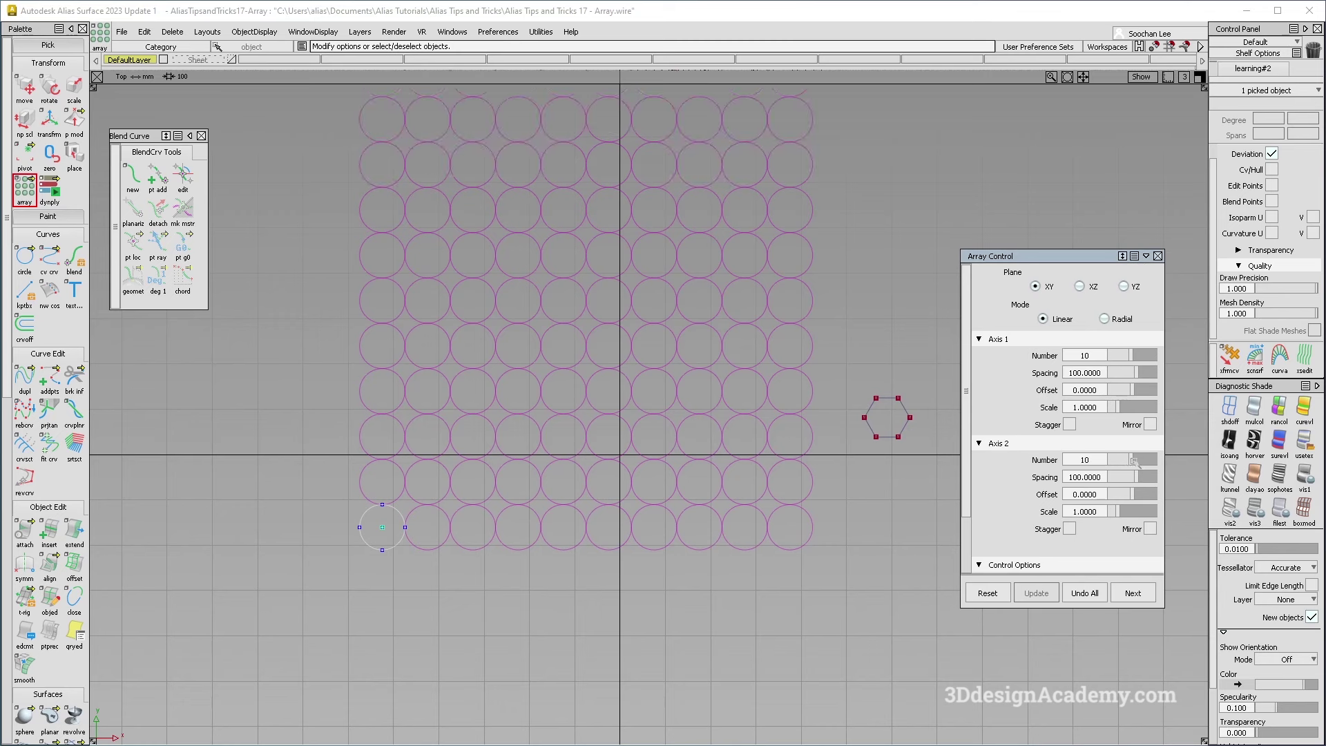
- Set the array spacing to 125 on both Axis 1 and Axis 2
left_click_drag(1101, 373, 984, 375)
type("0")
key("Return")
left_click_drag(1136, 373, 1112, 374)
double_click(1099, 372)
type("125")
key("Return")
double_click(1099, 477)
type("125")
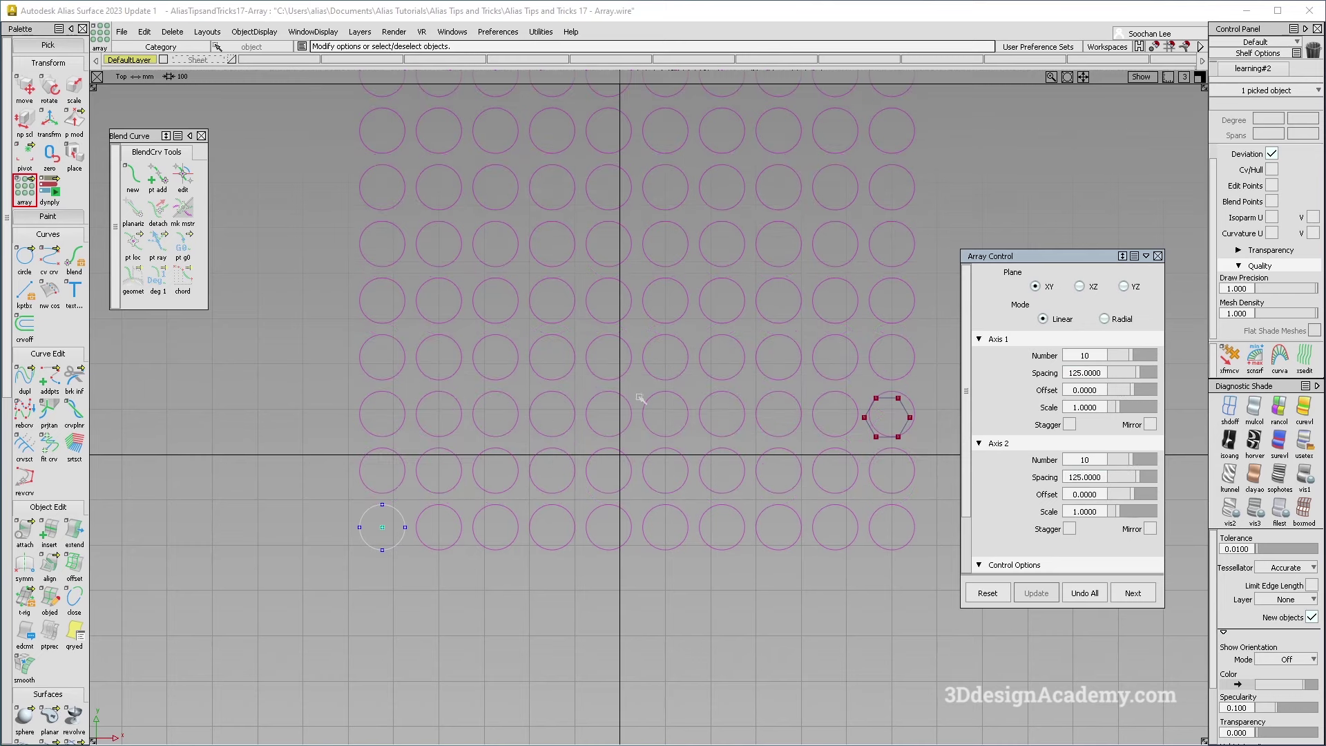
key("Return")
- Check the perforated speaker grille photo and turn on Stagger for Axis 2 of the array
middle_click_drag(611, 437, 613, 440, "alt+shift")
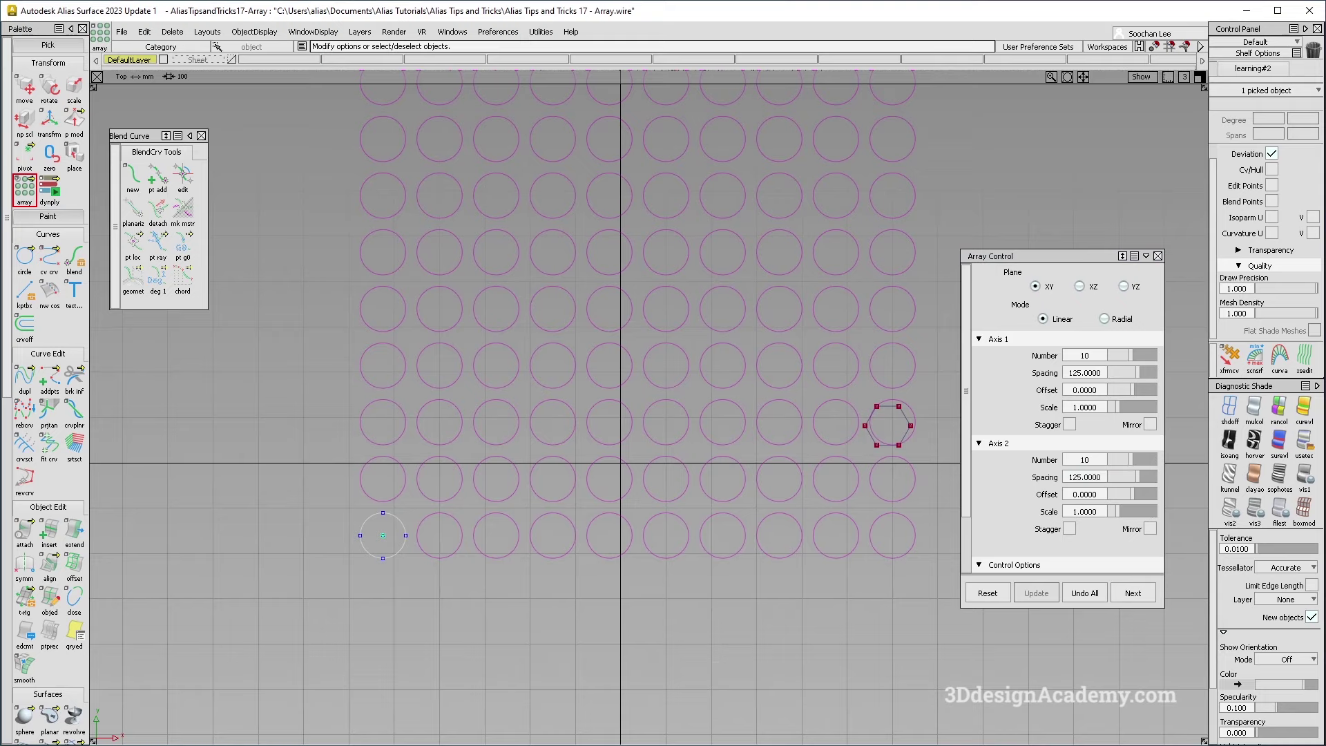
key("alt+Tab")
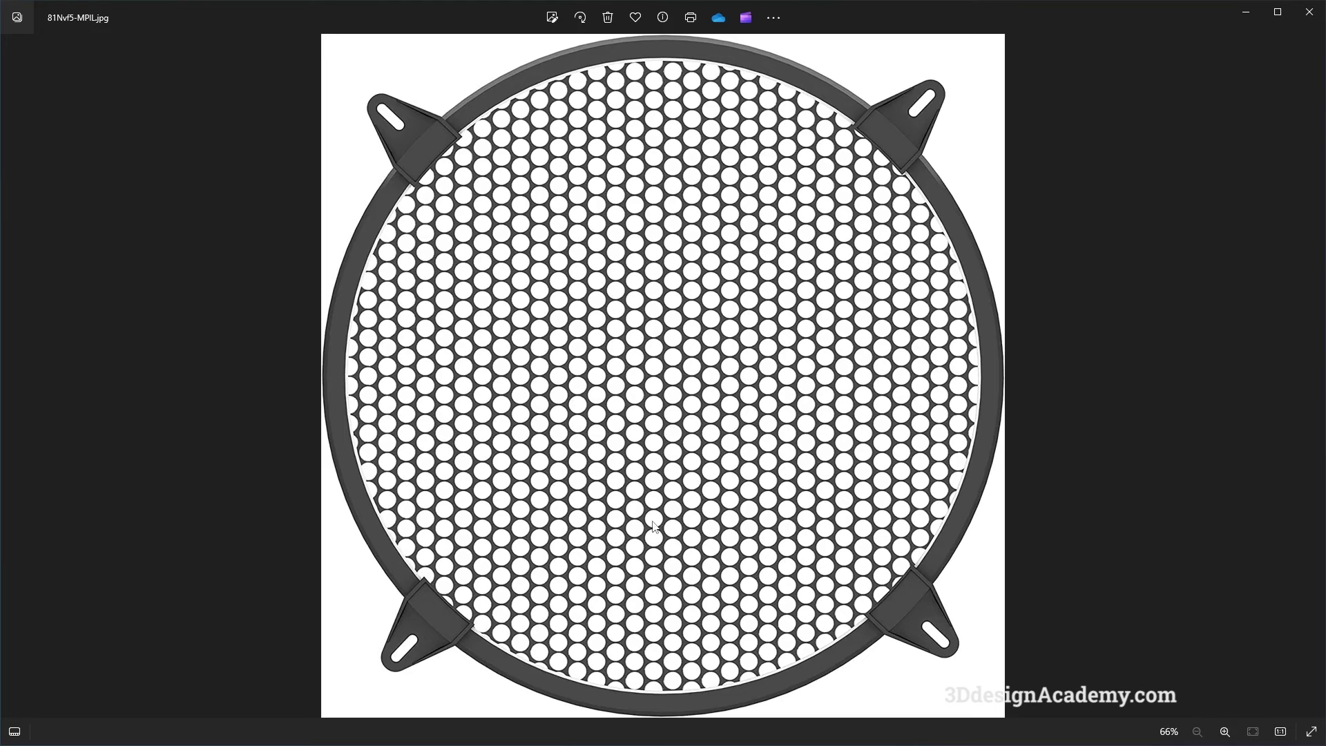
key("alt+Tab")
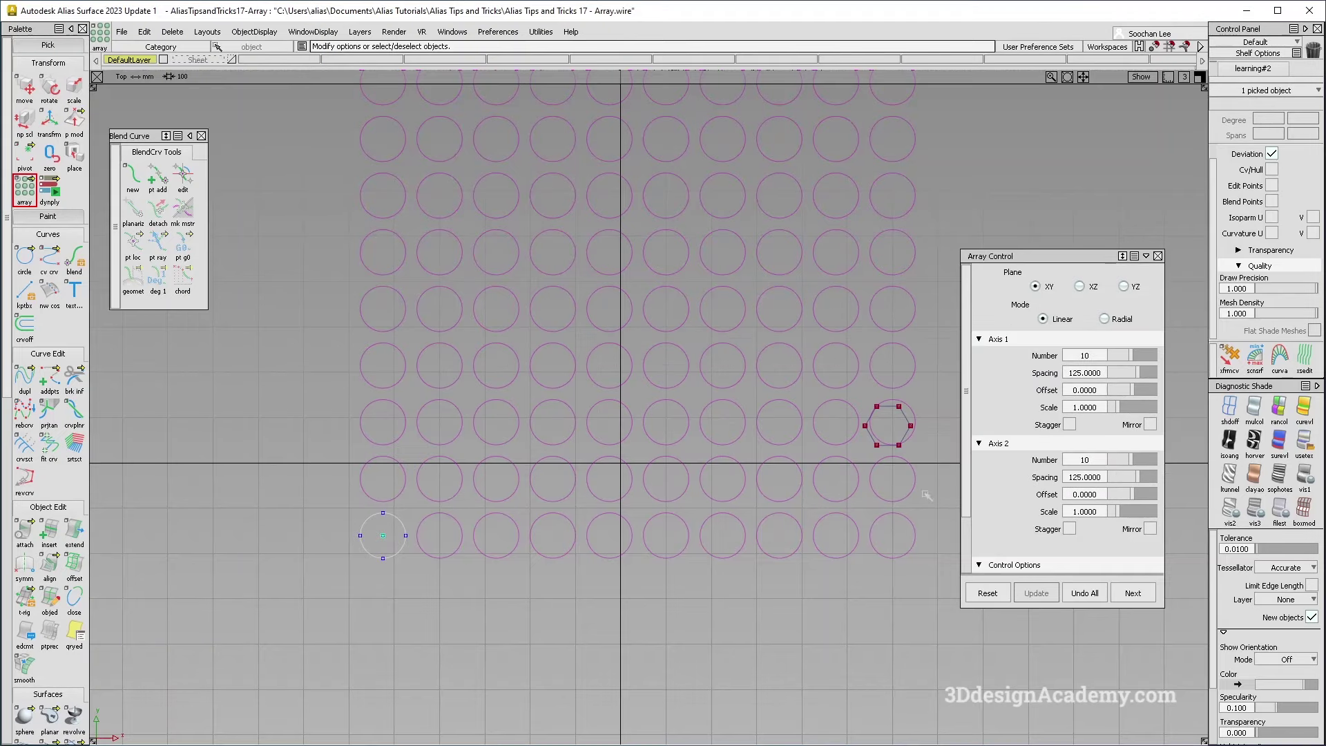
left_click(1069, 529)
- Examine the staggered circle pattern, both as a whole and close up around the original circle
right_click_drag(801, 485, 510, 303, "alt+shift")
middle_click_drag(510, 303, 518, 379, "alt+shift")
middle_click_drag(489, 431, 525, 414, "alt+shift")
left_click(515, 562, "alt+shift")
right_click_drag(515, 562, 657, 560, "alt+shift")
middle_click_drag(657, 561, 665, 506, "alt+shift")
right_click_drag(722, 491, 622, 486, "alt+shift")
scroll(622, 487, "down", 4)
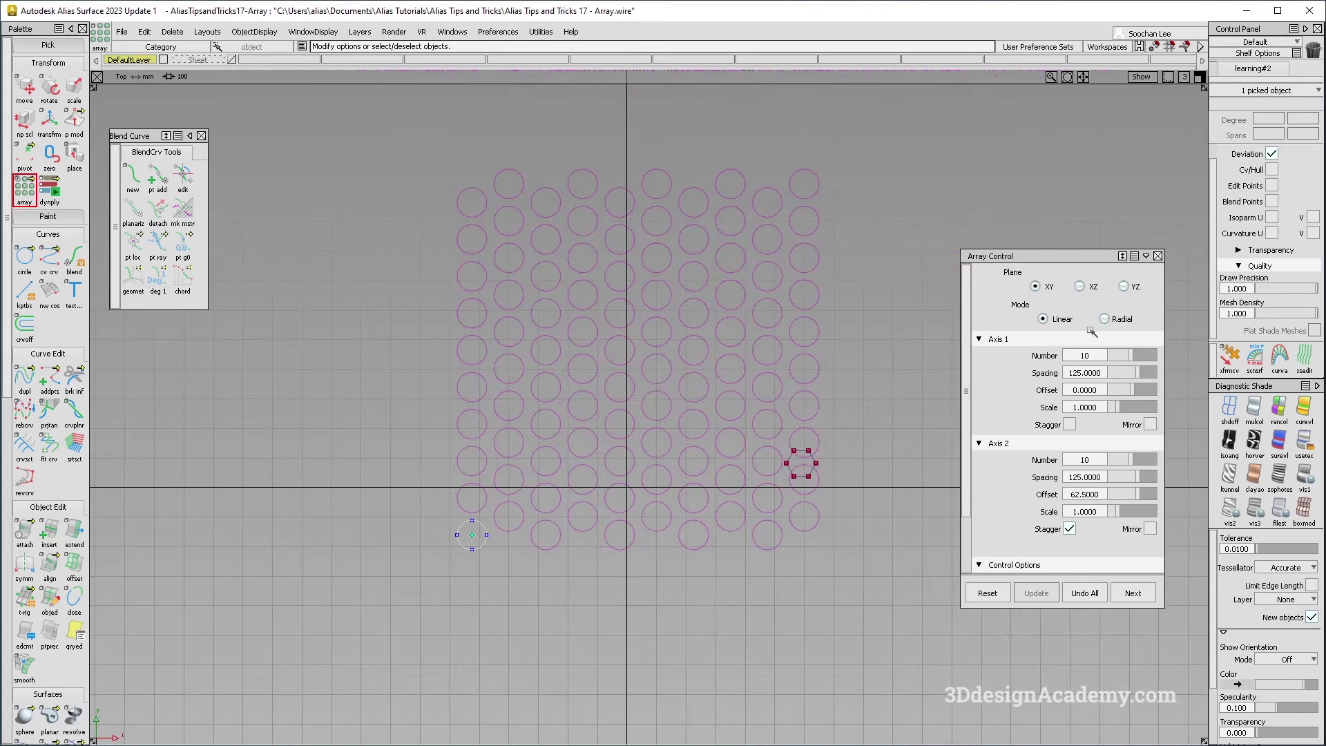
right_click_drag(680, 421, 636, 420, "alt+shift")
middle_click_drag(638, 420, 712, 333, "alt+shift")
left_click(630, 423, "alt+shift")
right_click_drag(630, 423, 705, 412, "alt+shift")
middle_click_drag(618, 404, 633, 416, "alt+shift")
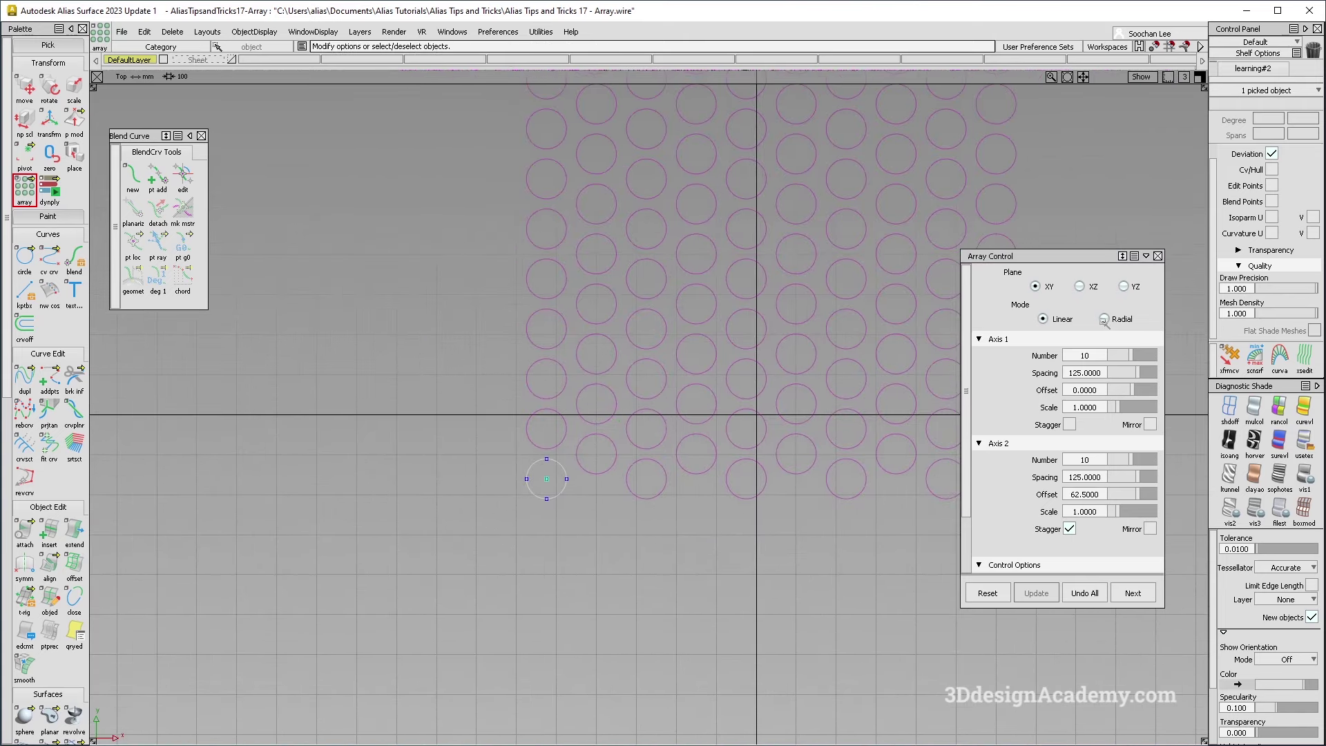
- Switch the circle array to Radial mode and turn on Fit to Circle
left_click(1104, 319)
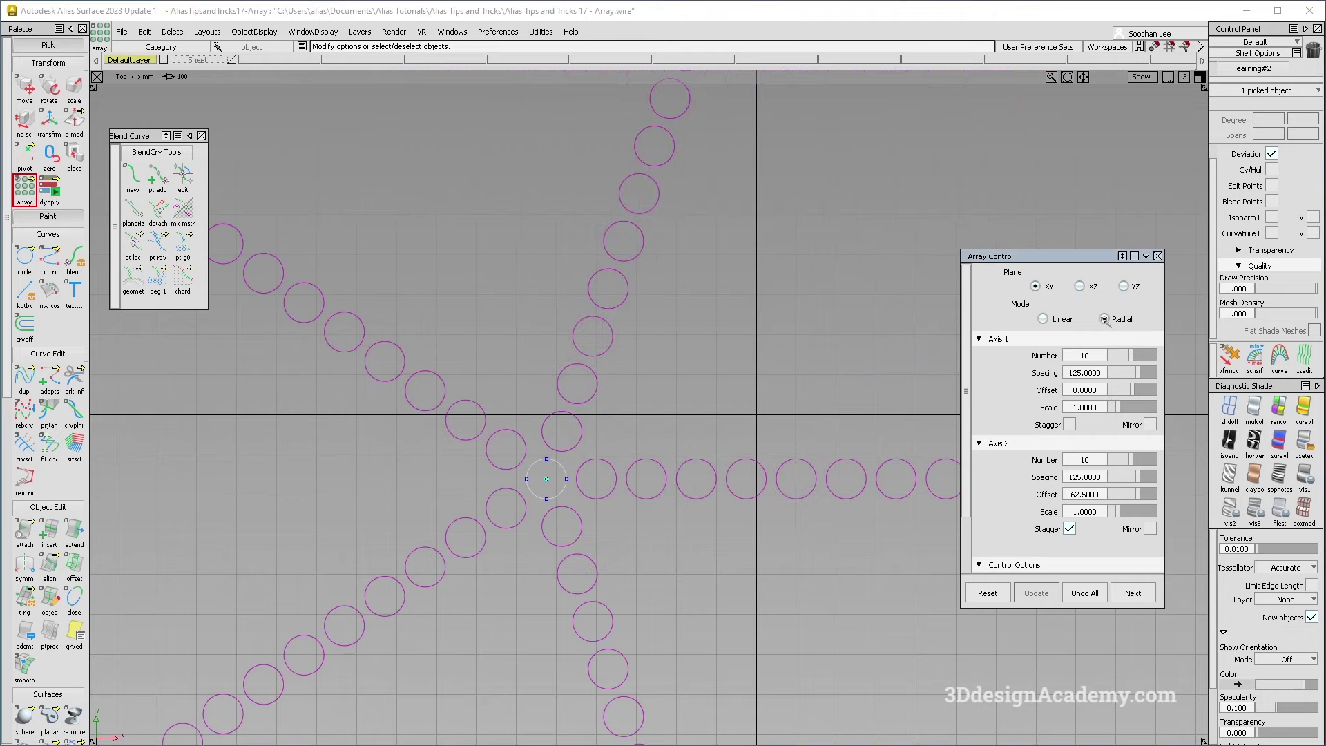
scroll(583, 404, "down", 2)
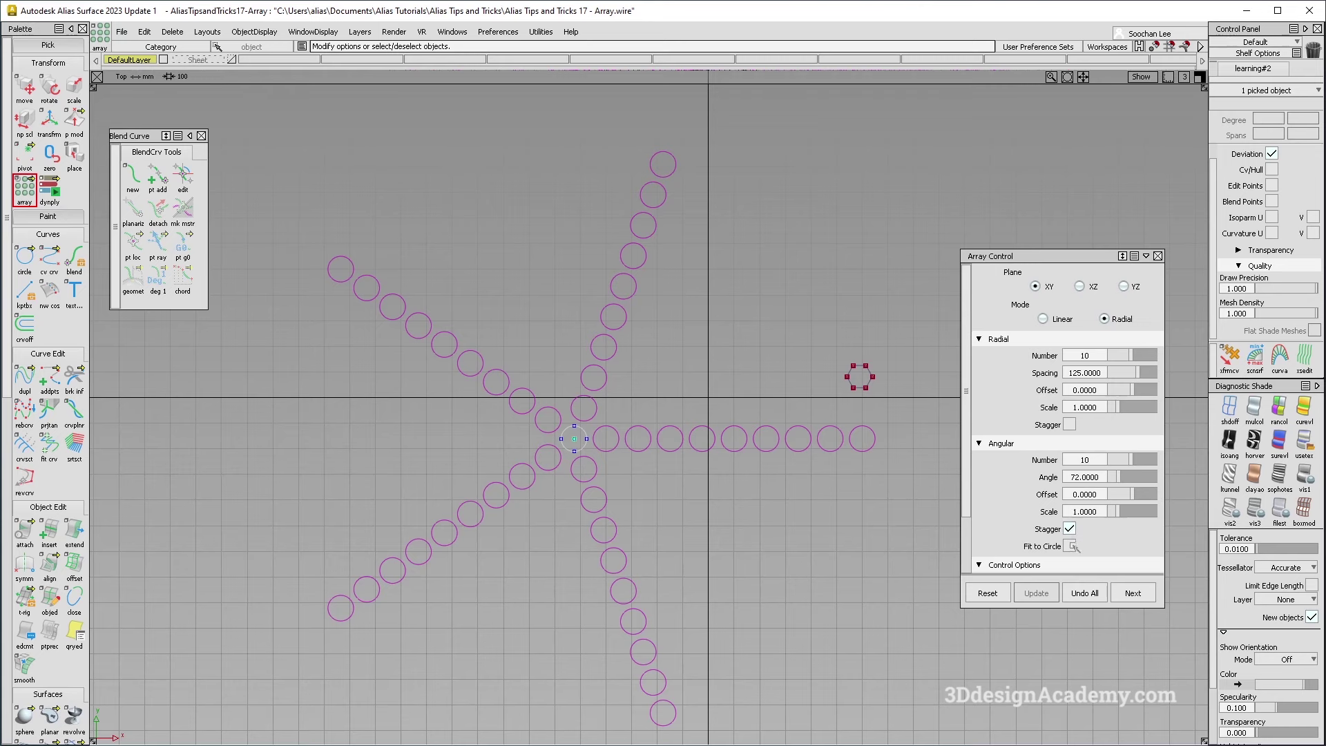
left_click_drag(1122, 477, 1145, 477)
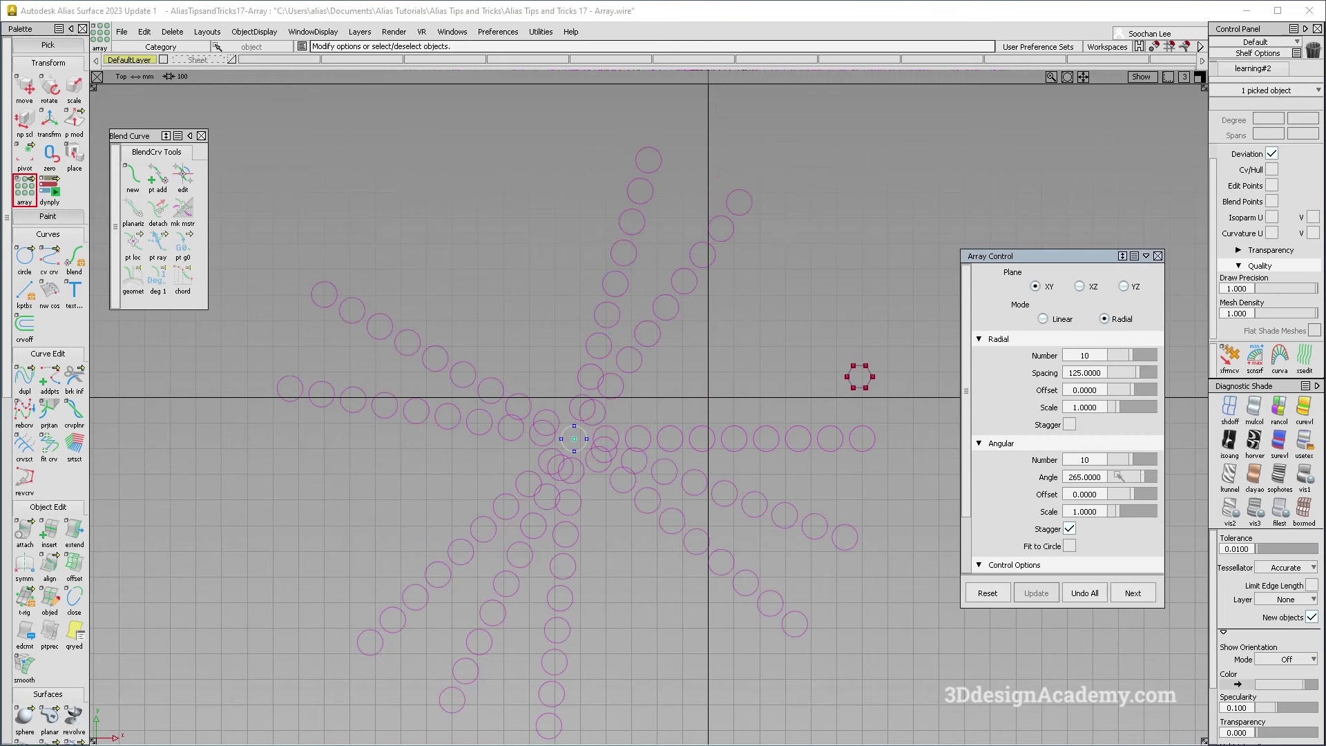
left_click(1069, 546)
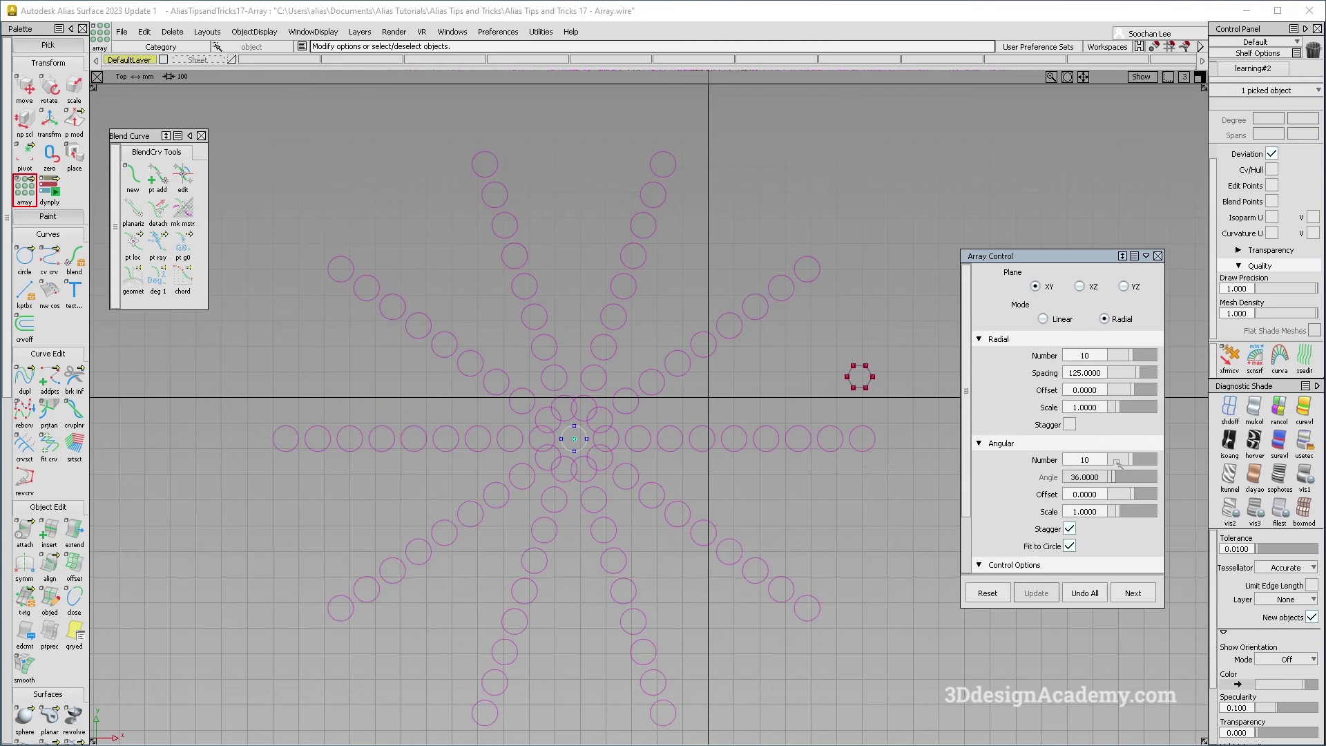
- Try 19 as the angular number of the radial array, settling on 5
left_click_drag(1139, 460, 1140, 459)
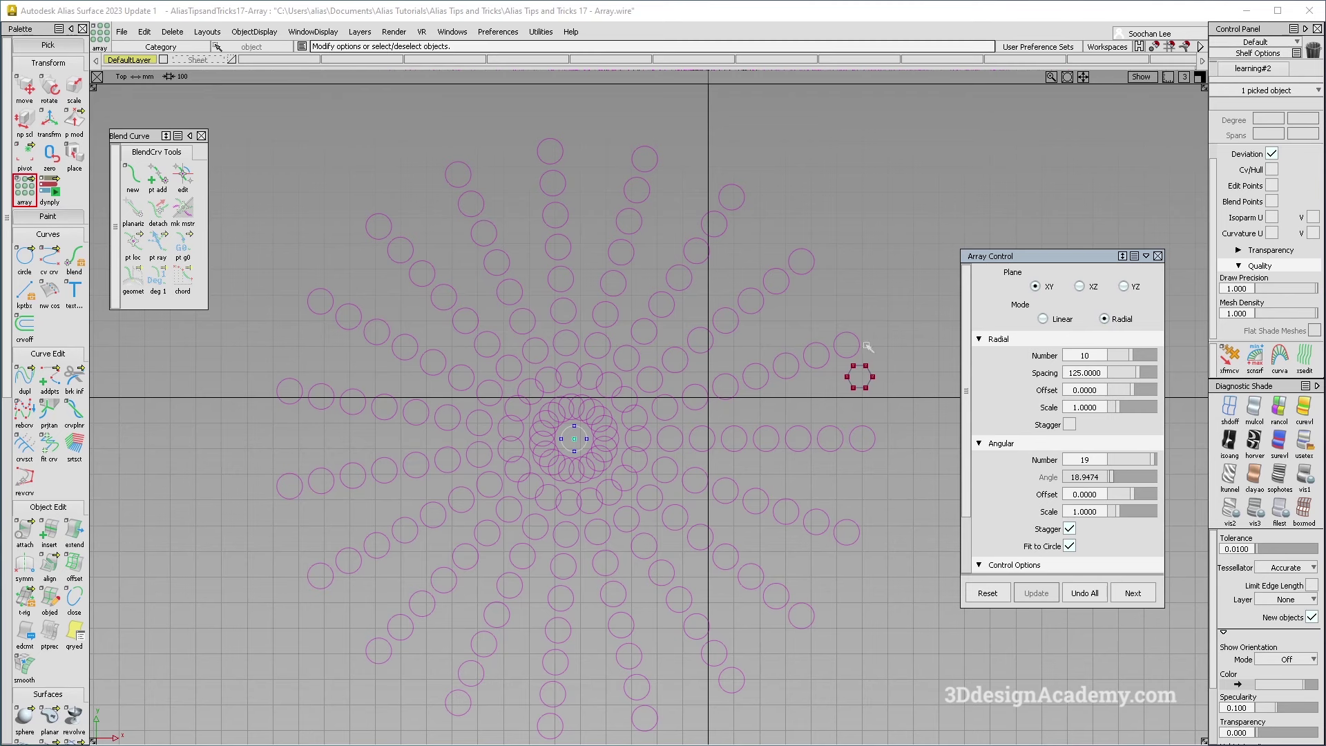
left_click_drag(1131, 461, 1123, 461)
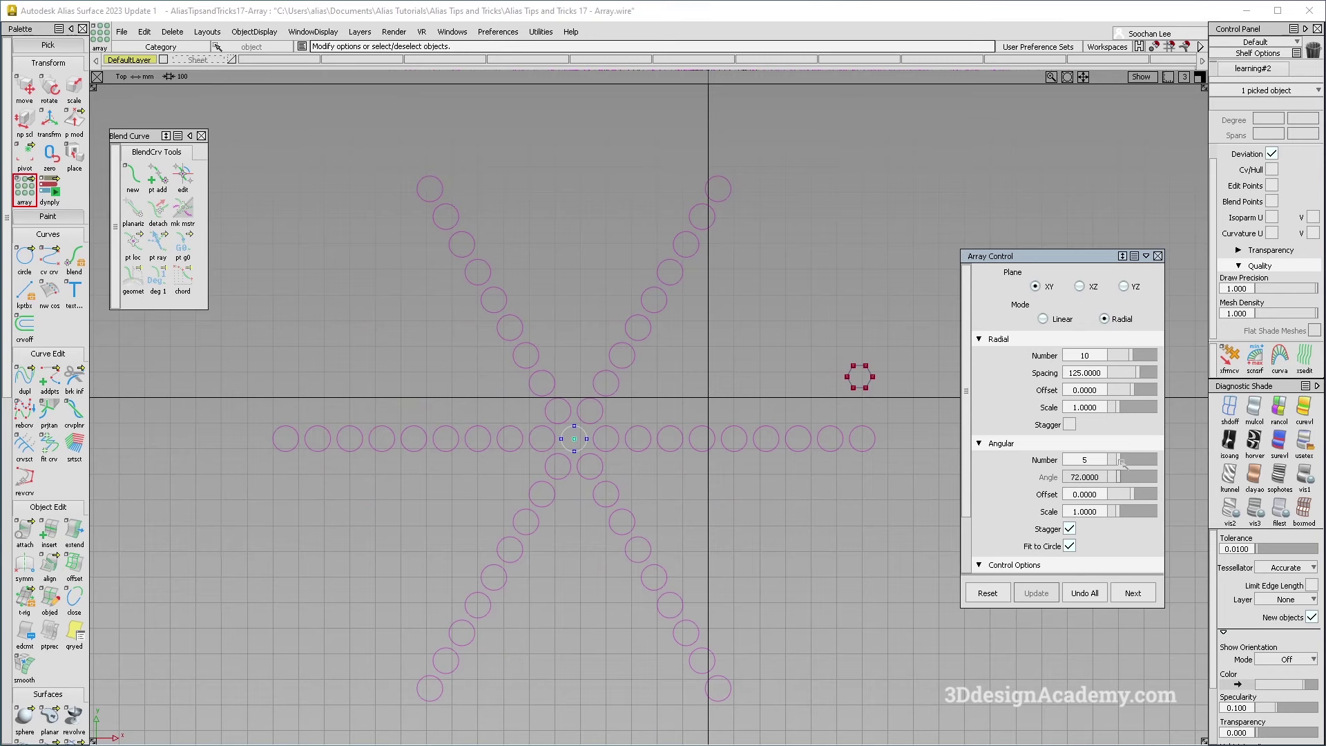
middle_click_drag(678, 471, 659, 417, "alt+shift")
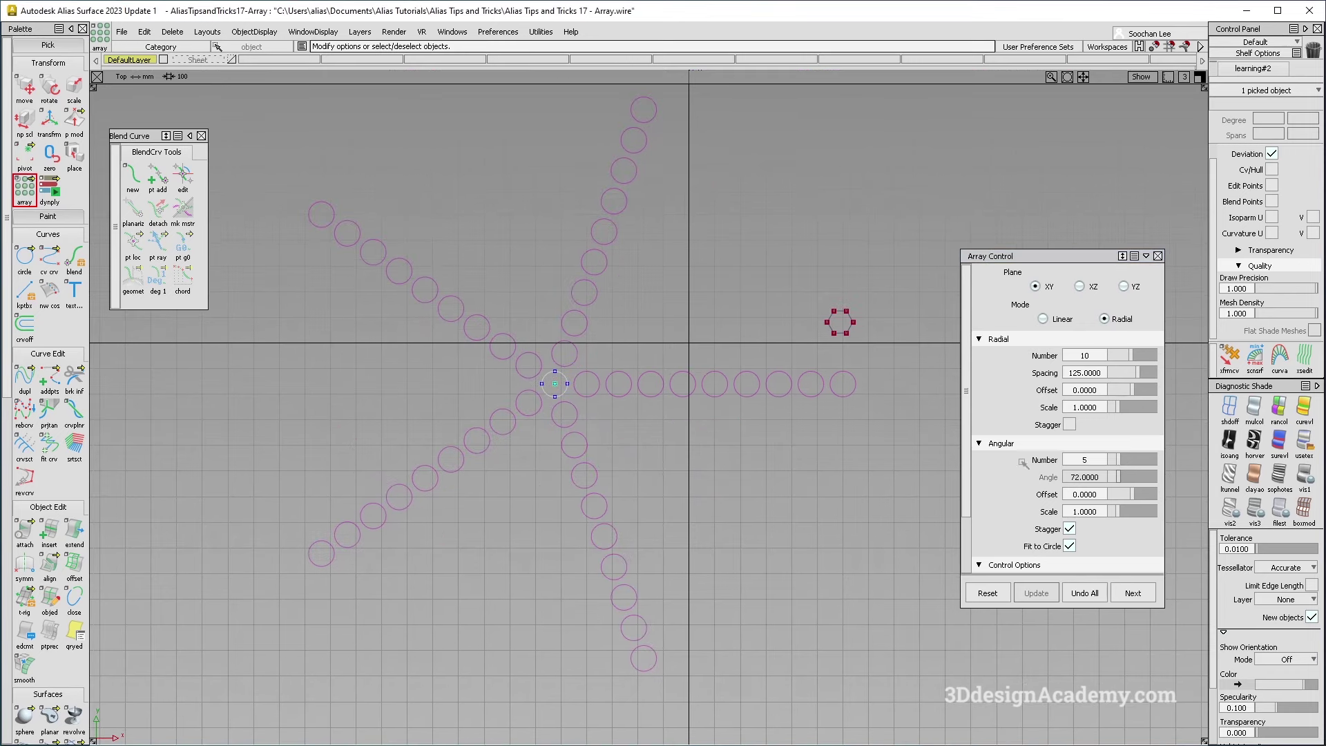
mouse_move(1125, 460)
left_mouse_down()
mouse_move(1142, 460)
mouse_move(1122, 461)
left_mouse_up()
- Turn on Grow Radially so the radial array adds more circles to each outer ring
scroll(1091, 438, "down", 3)
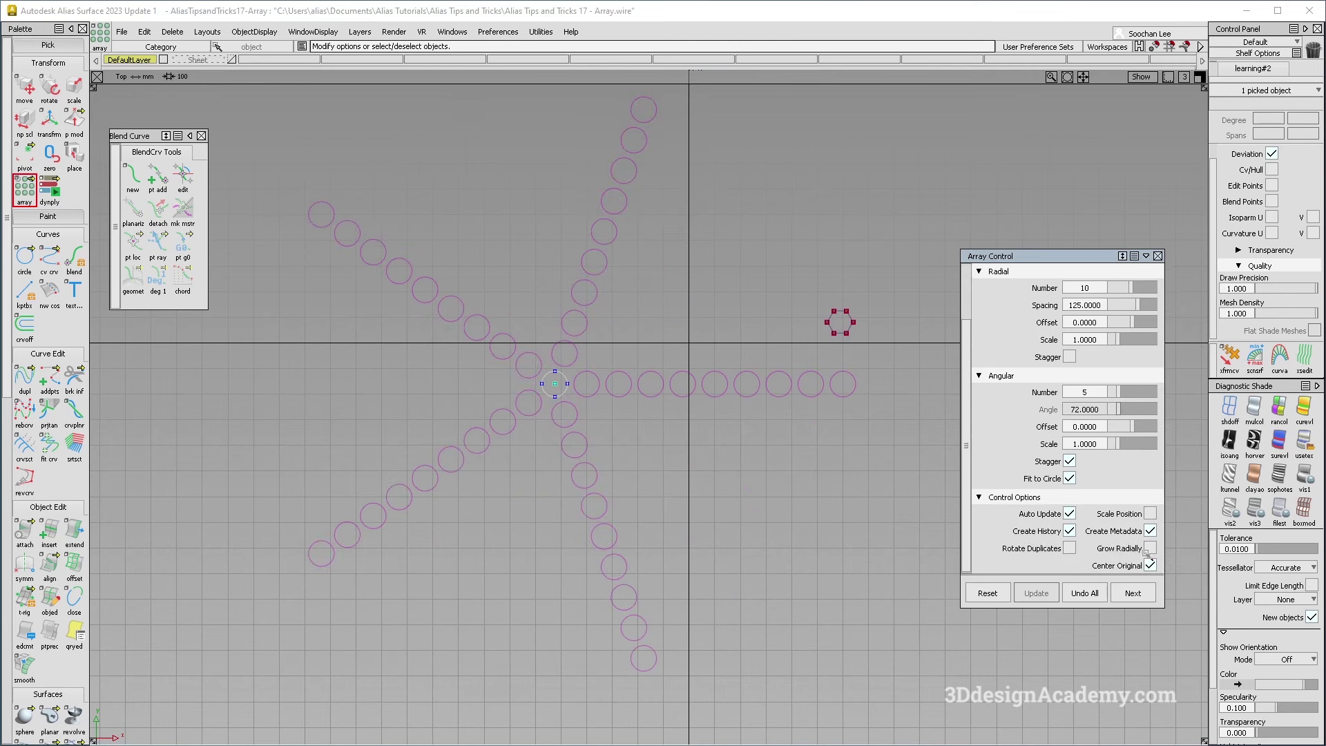
left_click(1149, 547)
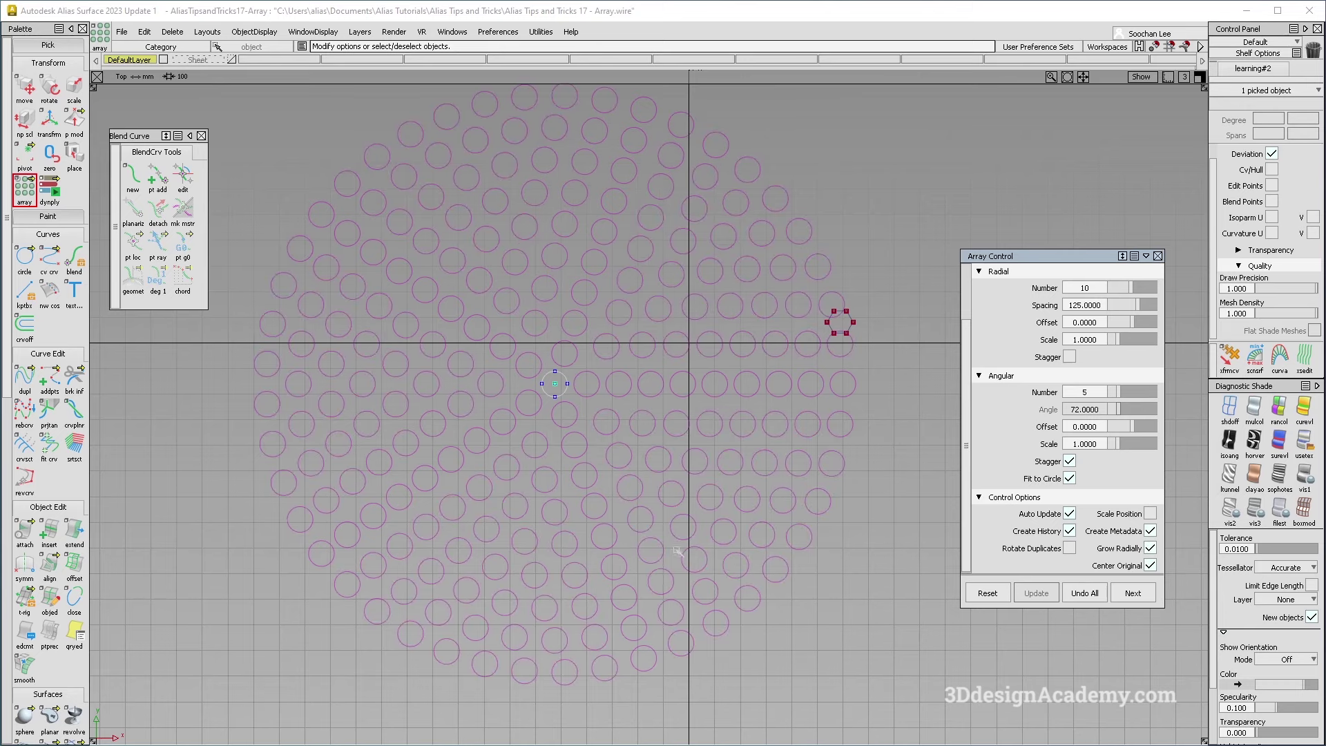
middle_click_drag(613, 379, 626, 415, "alt+shift")
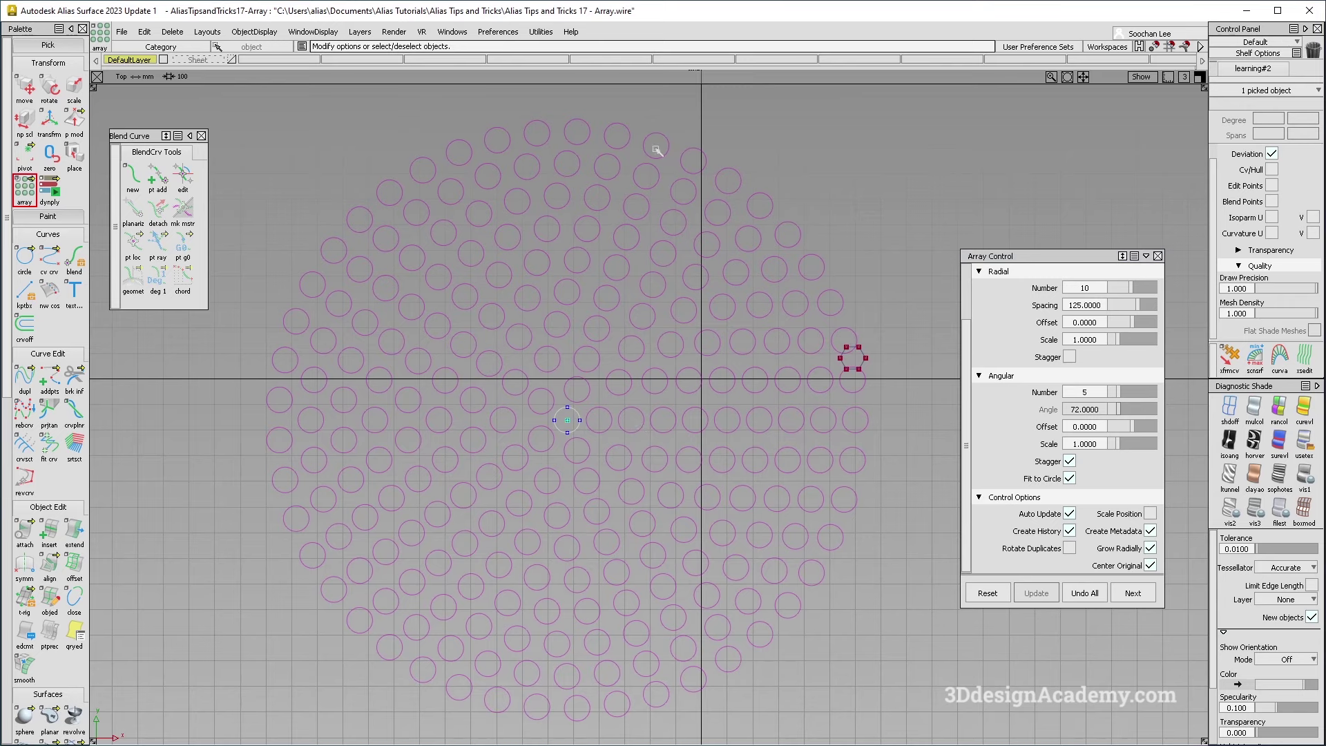
middle_click_drag(611, 442, 613, 418, "alt+shift")
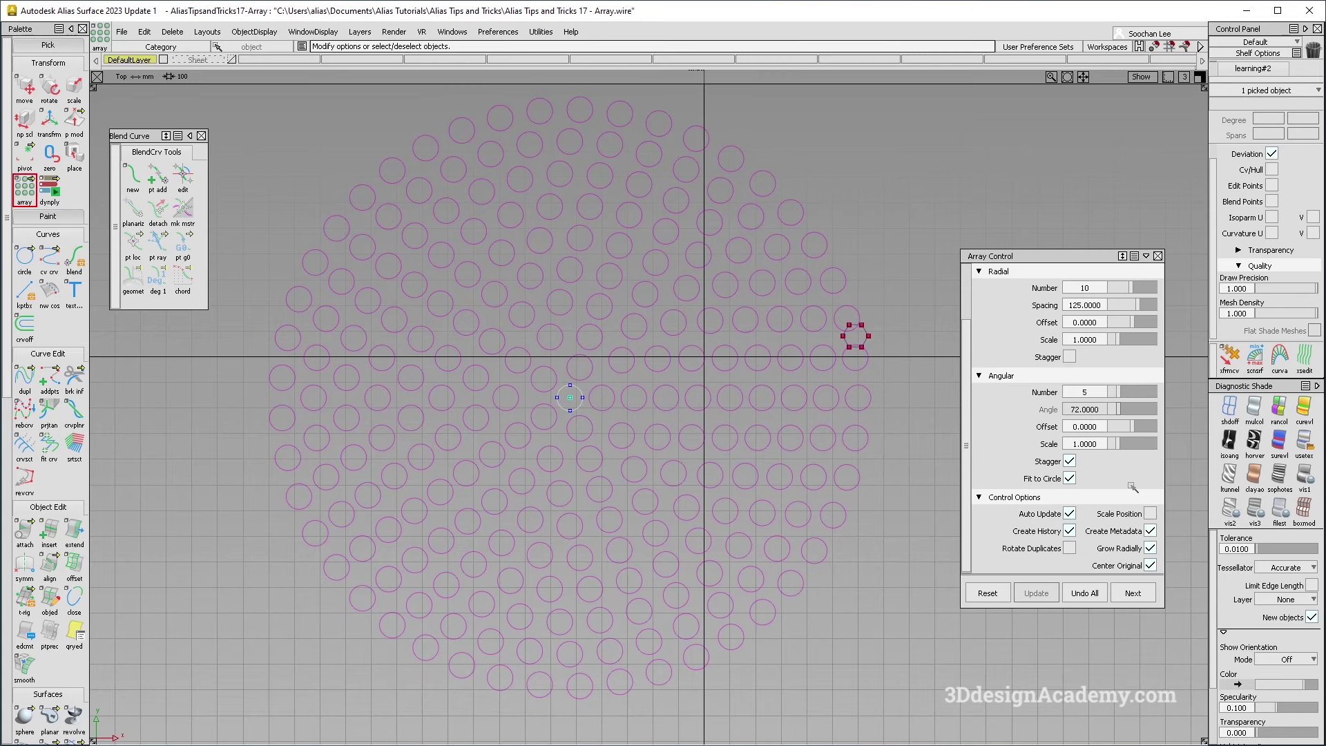
- Set the array's radial number to 4 and accept the finished circle array in the perspective view
scroll(1129, 473, "up", 3)
left_click_drag(1130, 338, 1120, 341)
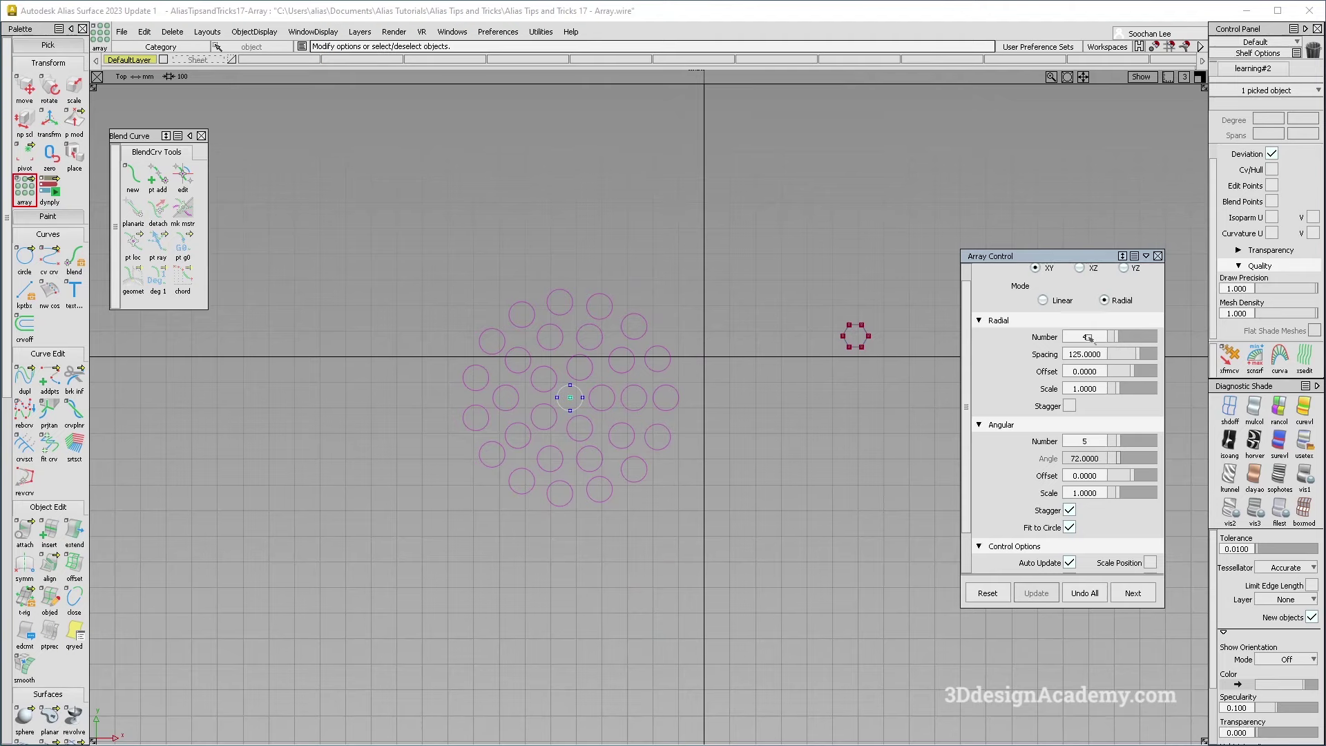
scroll(509, 413, "up", 3)
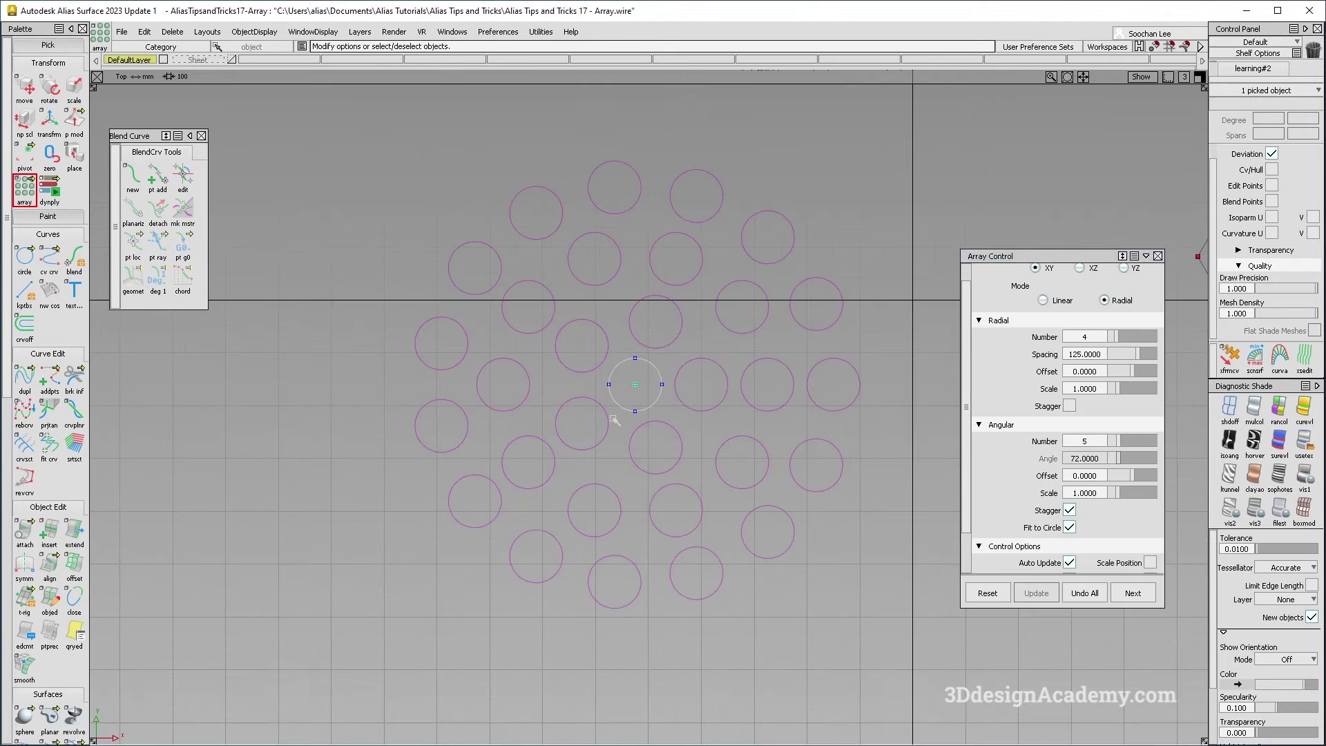
key("shift+alt")
key("F8")
left_click_drag(582, 472, 664, 417, "alt+shift")
left_click(1132, 593)
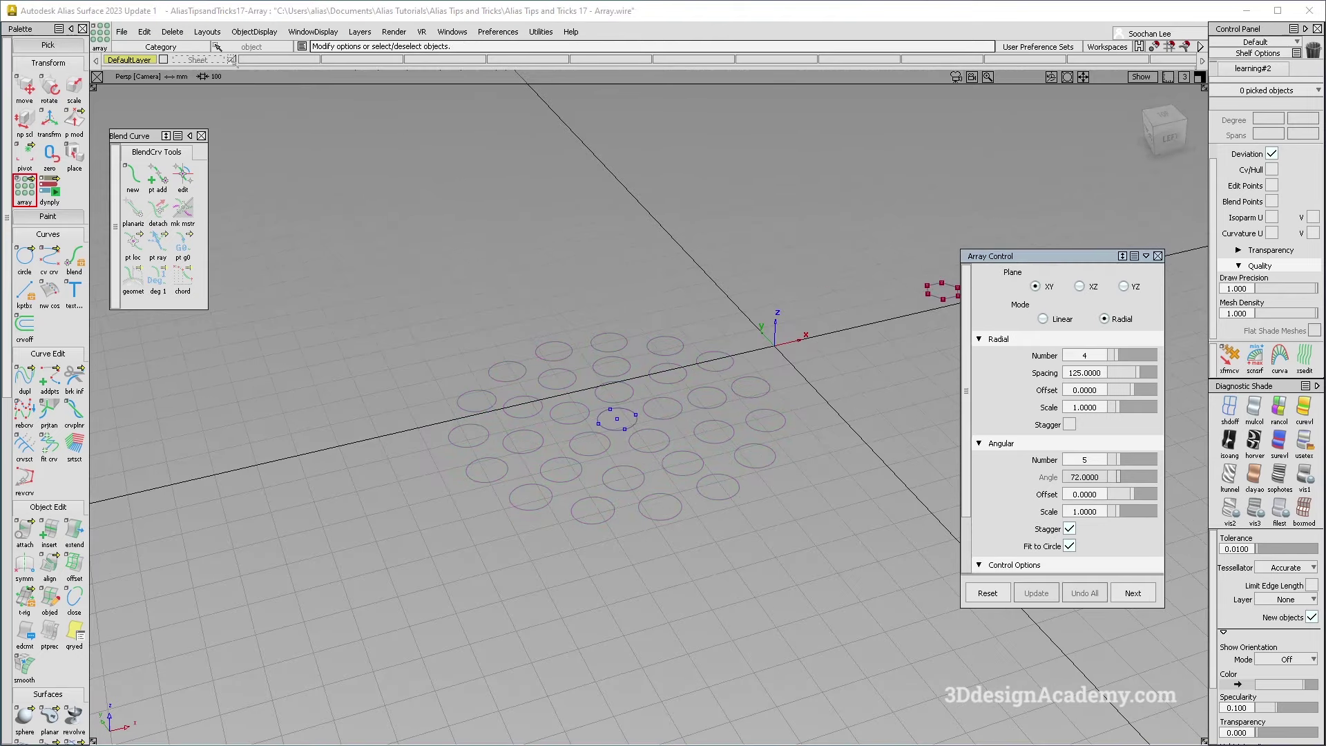
- Show the Sheet layer containing the rectangular planes and switch to component picking
left_click_drag(674, 352, 718, 345, "alt+shift")
left_click_drag(705, 252, 616, 327, "ctrl+shift")
left_click_drag(746, 465, 725, 516, "alt+shift")
left_click(486, 427)
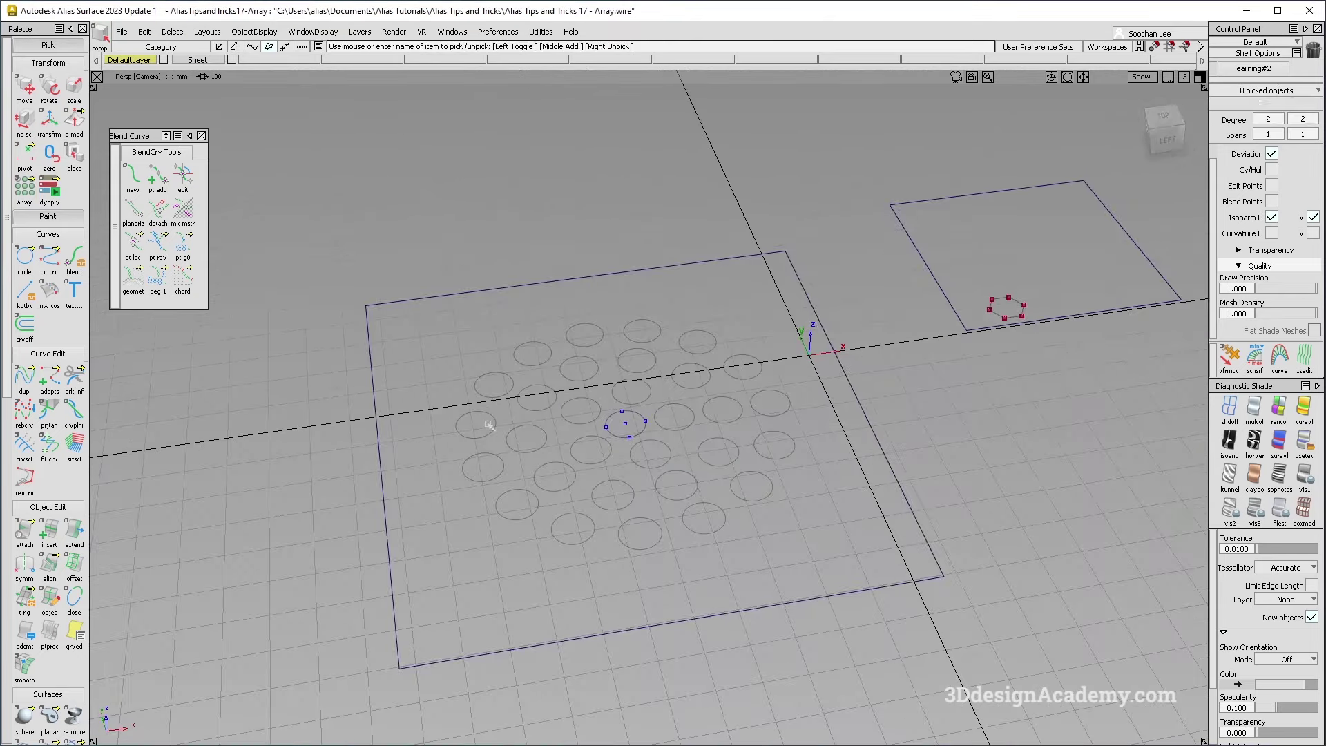
- Build draft surfaces from all the arrayed circles with Multi-surface Draft, using a manipulator vector that points downward
scroll(35, 573, "down", 6)
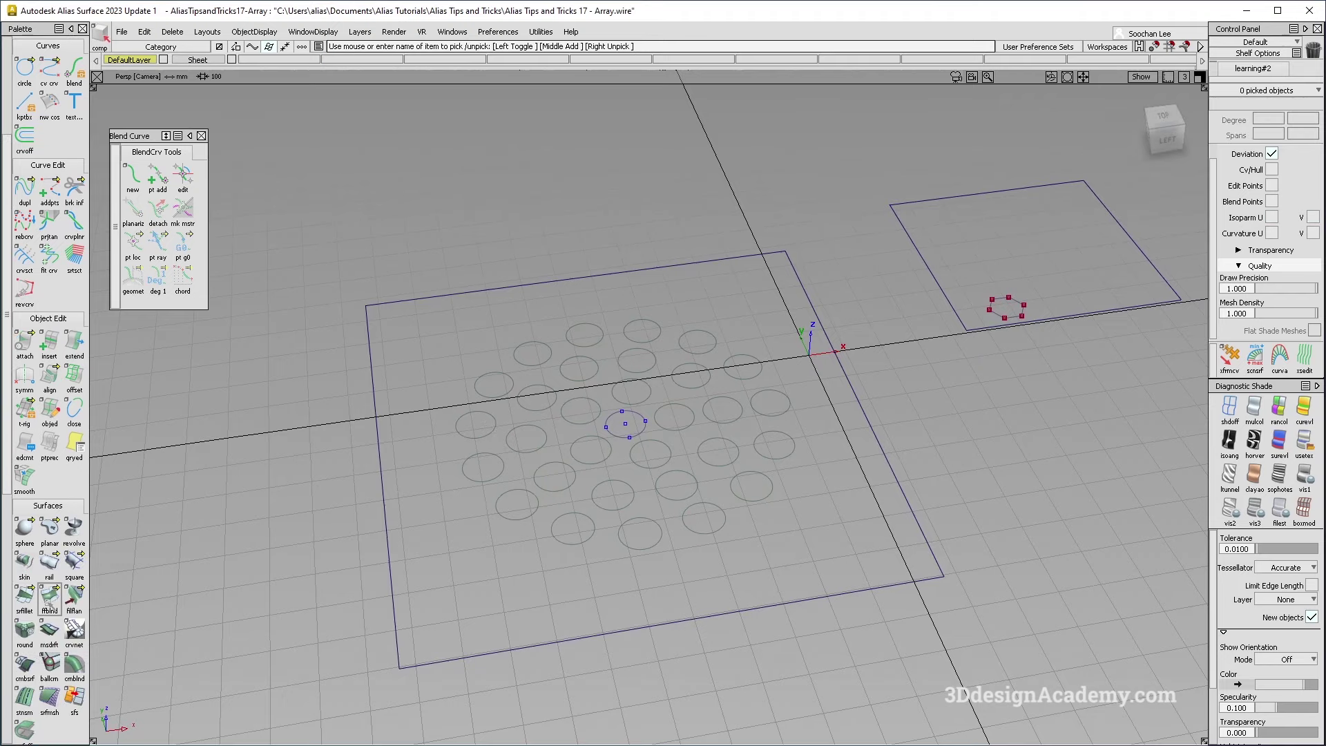
left_click(49, 630)
left_click_drag(455, 301, 770, 591)
left_click_drag(607, 442, 531, 450, "alt+shift")
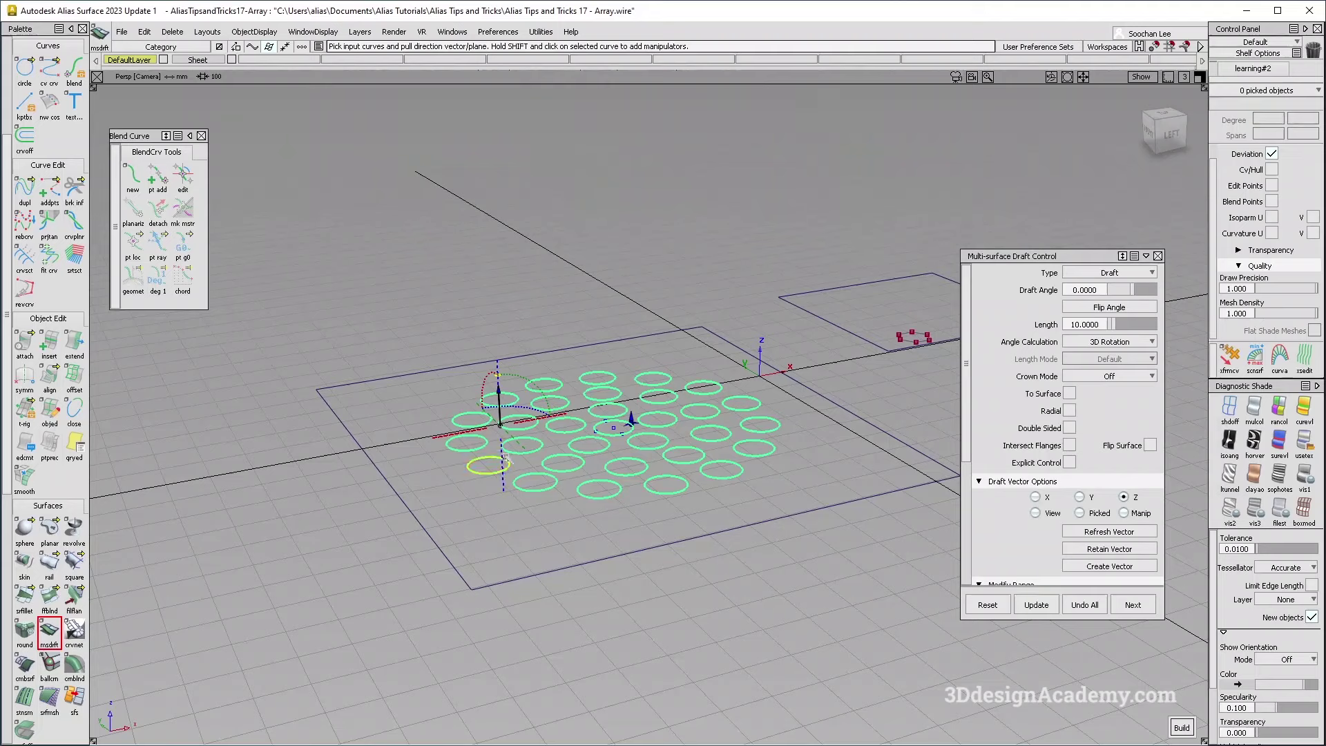
left_click_drag(504, 456, 620, 461)
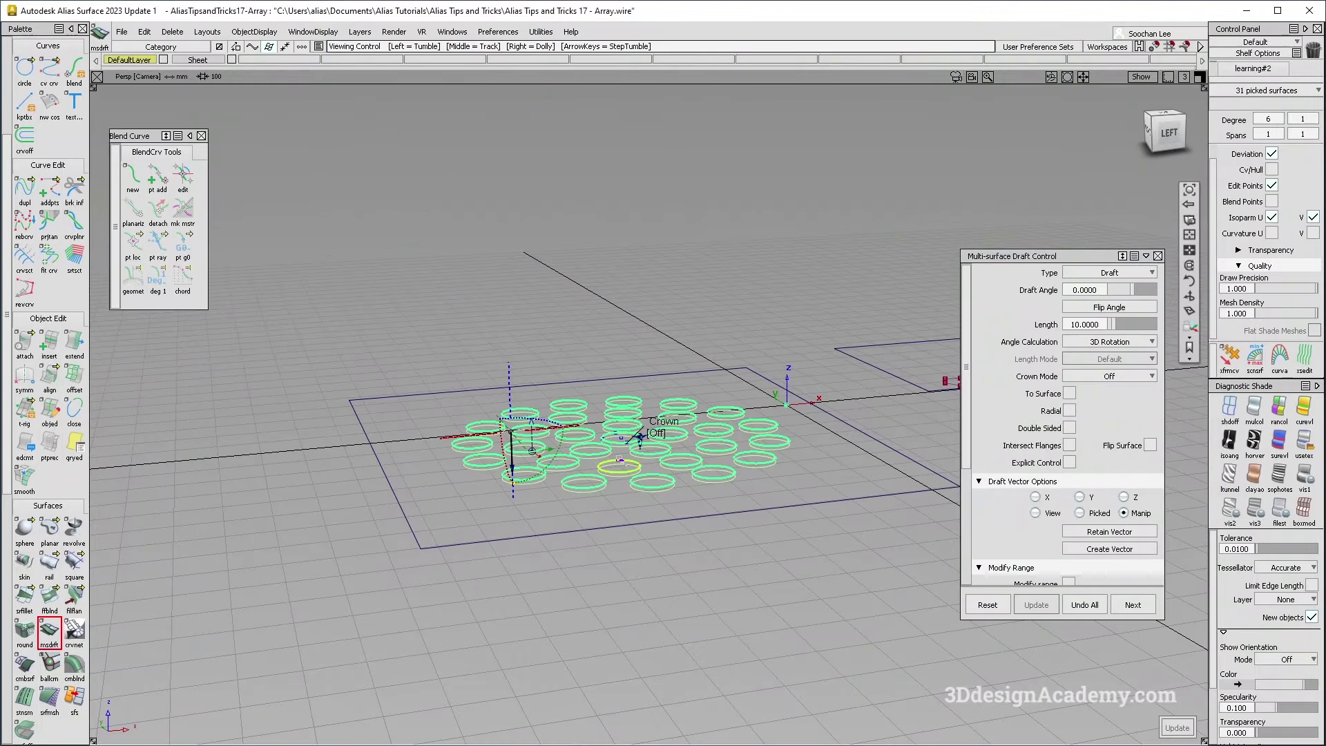
- Set the draft length to 100, update the draft surfaces and check the cylindrical walls in shaded display
left_click(1099, 324)
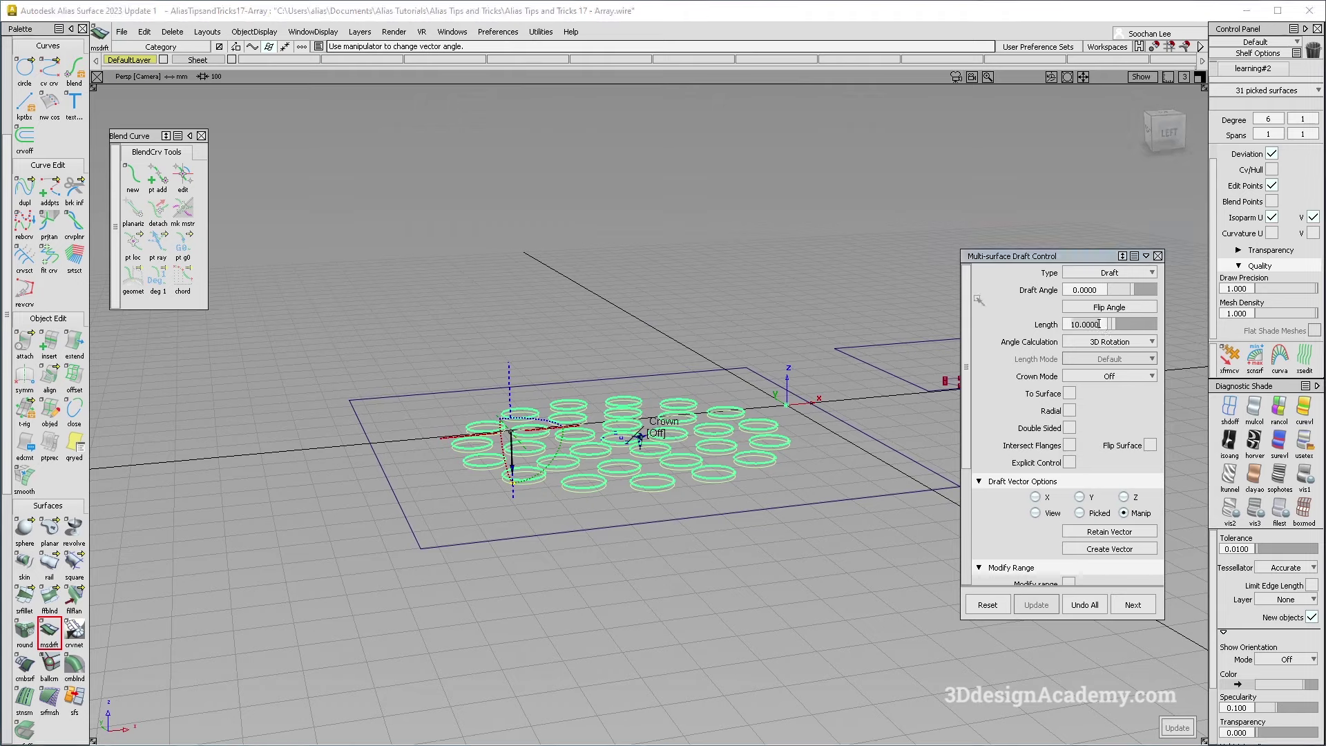
type("0")
key("Return")
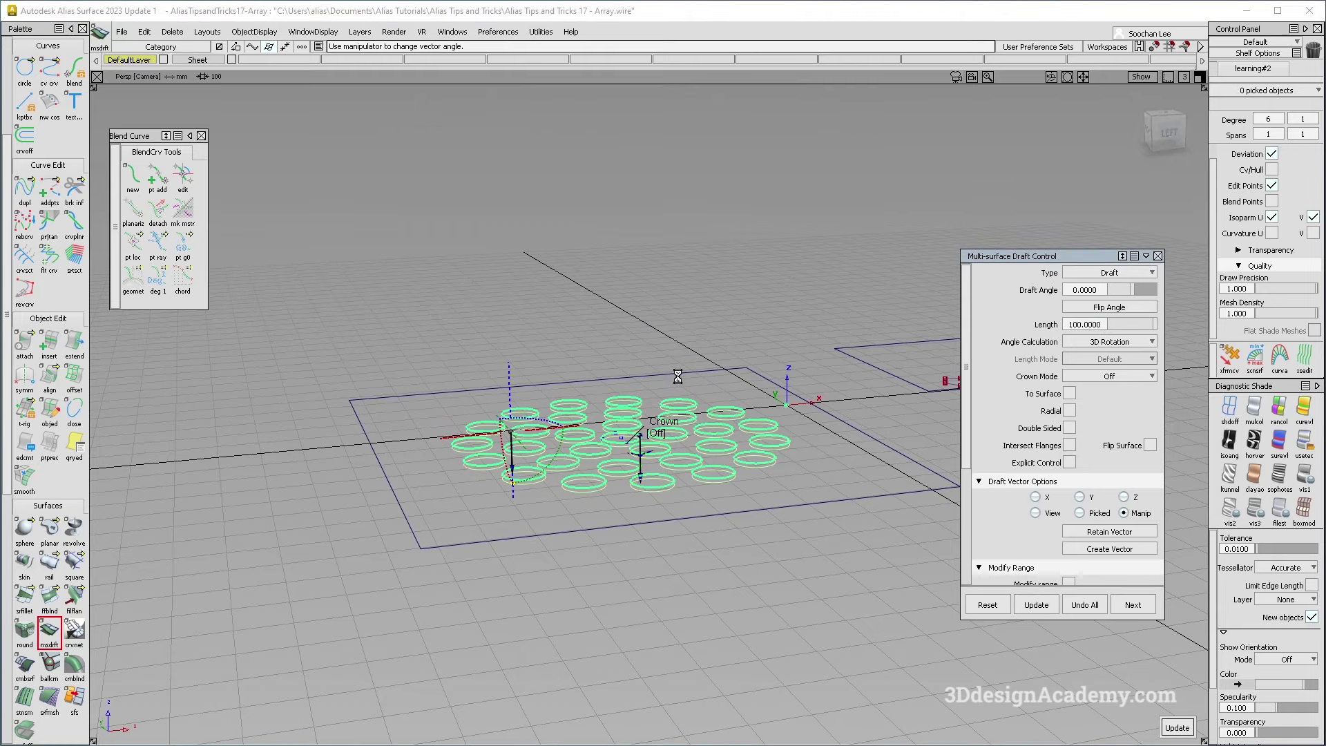
left_click_drag(597, 460, 608, 524, "alt+shift")
left_click(1132, 604)
left_click(1276, 415)
mouse_move(607, 414)
left_mouse_down("alt+shift")
mouse_move(535, 461)
mouse_move(535, 472)
mouse_move(591, 467)
mouse_move(587, 603)
left_mouse_up("alt+shift")
left_click(1229, 411)
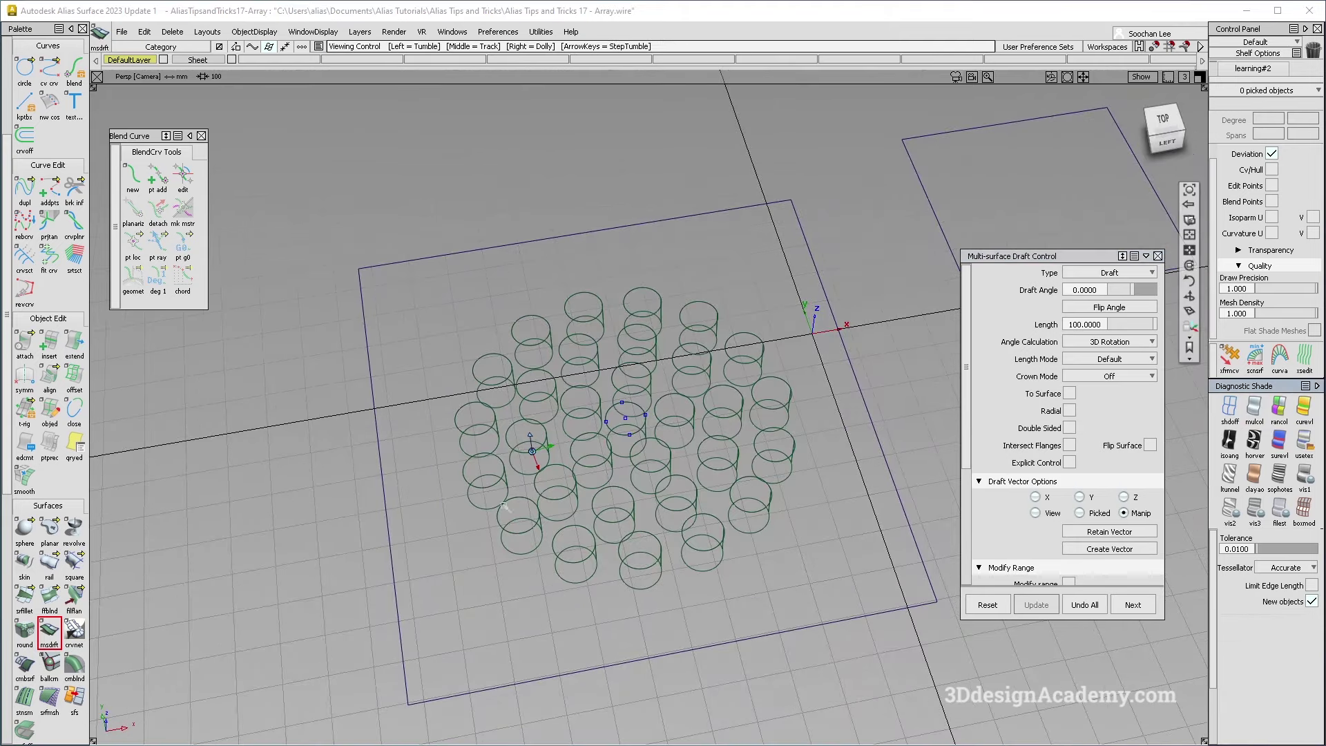
- Delete the construction history of the draft walls and the rectangular sheet, and clear the selection
left_click_drag(502, 507, 543, 475, "alt+shift")
left_click_drag(815, 277, 305, 609, "ctrl+shift")
left_click_drag(532, 456, 552, 615, "alt+shift")
left_click(172, 31)
left_click(263, 97)
key("Return")
left_click_drag(442, 497, 587, 442, "alt+shift")
left_click_drag(668, 549, 669, 431, "ctrl+shift")
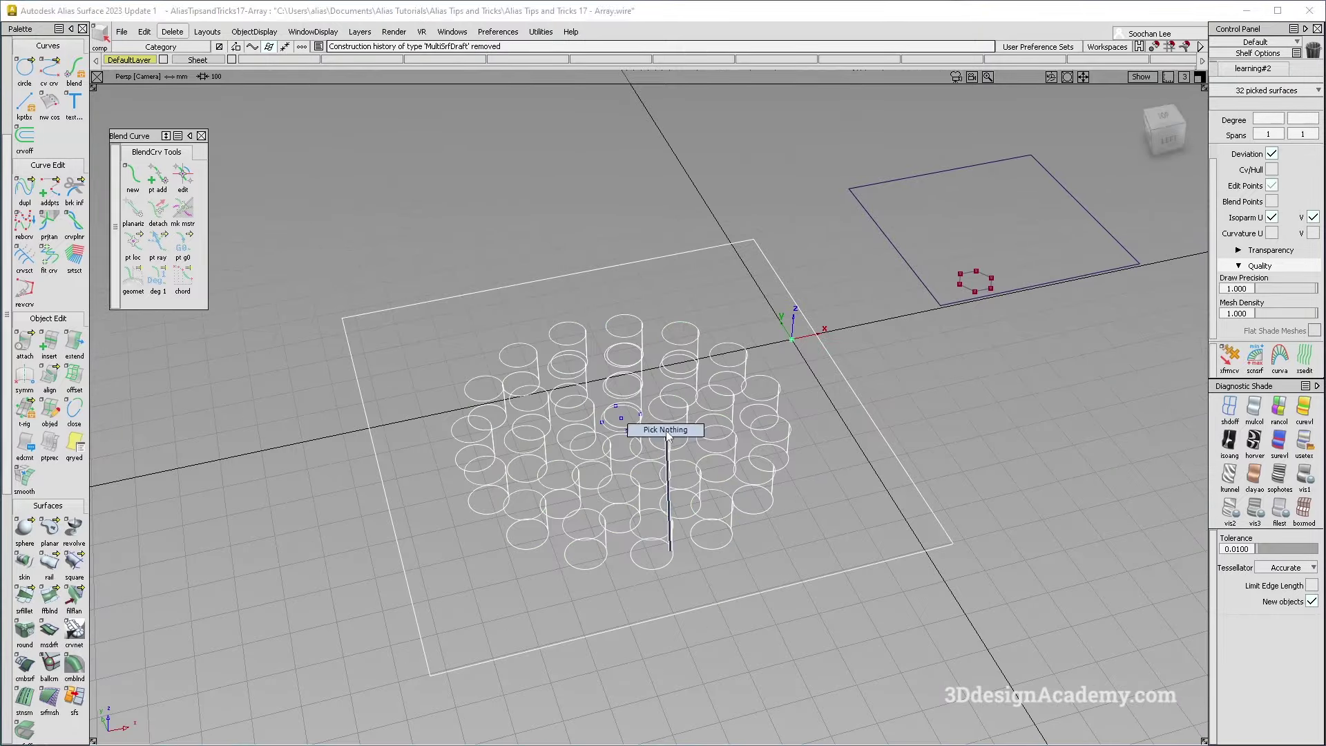
- Set up Surface Fillet with a G1 Circular section and Default flow control for start, interior and end
left_click(24, 594)
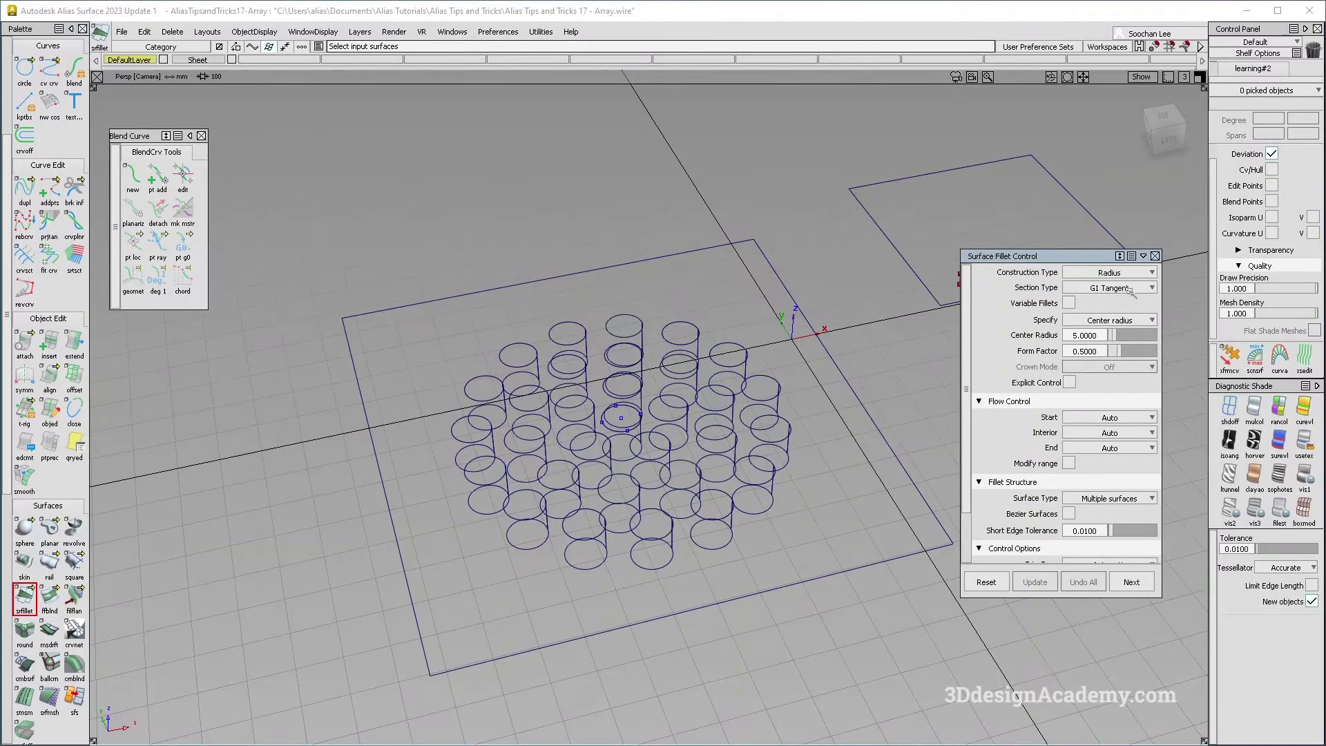
left_click(1130, 288)
left_click(1125, 321)
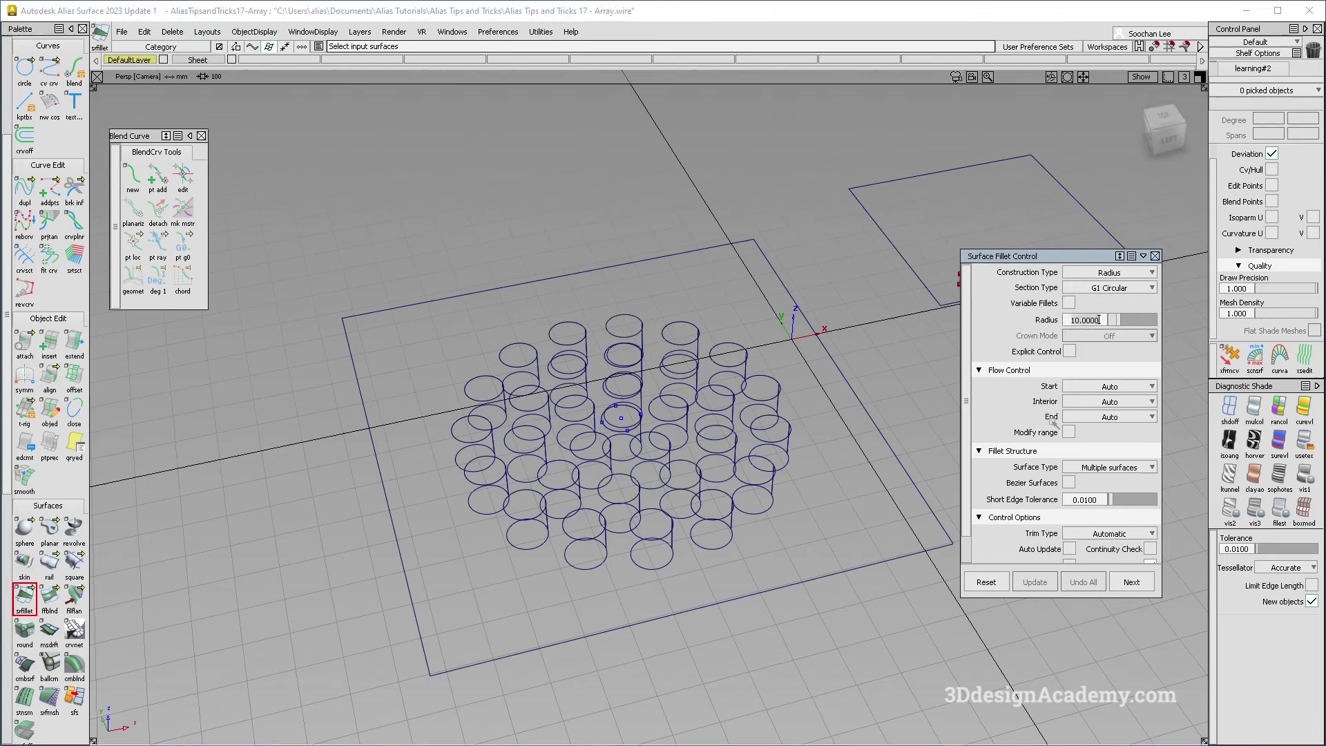
left_click(1122, 387)
left_click(1122, 401)
left_click(1123, 401)
left_click(1123, 417)
left_click(1122, 418)
left_click(1110, 431)
- Fillet all the cylindrical walls to the rectangular sheet with a radius of 10
left_click_drag(377, 273, 767, 531)
left_click(741, 467, "alt+shift")
left_click_drag(741, 467, 708, 578, "alt+shift")
right_click_drag(707, 577, 711, 489, "alt+shift")
mouse_move(711, 489)
left_mouse_down("alt+shift")
mouse_move(666, 592)
mouse_move(680, 477)
left_mouse_up("alt+shift")
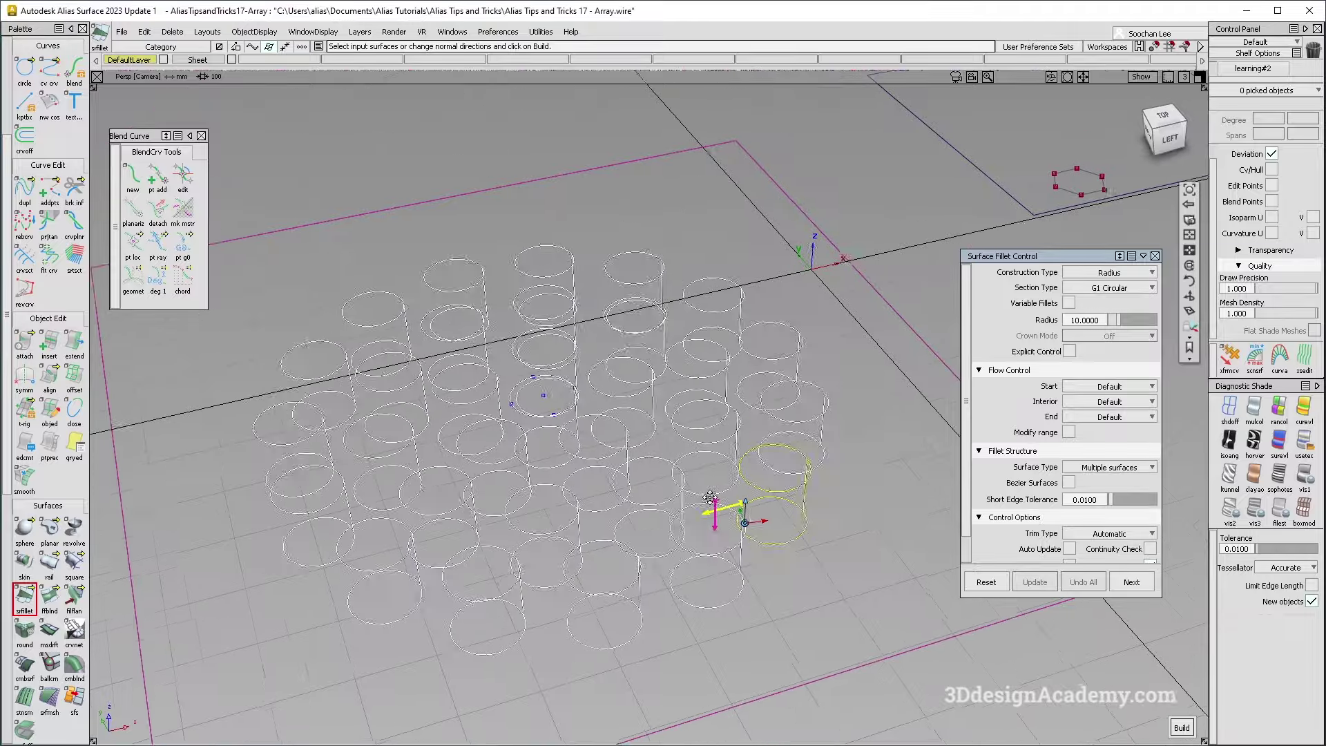
middle_click_drag(923, 538, 869, 512, "alt+shift")
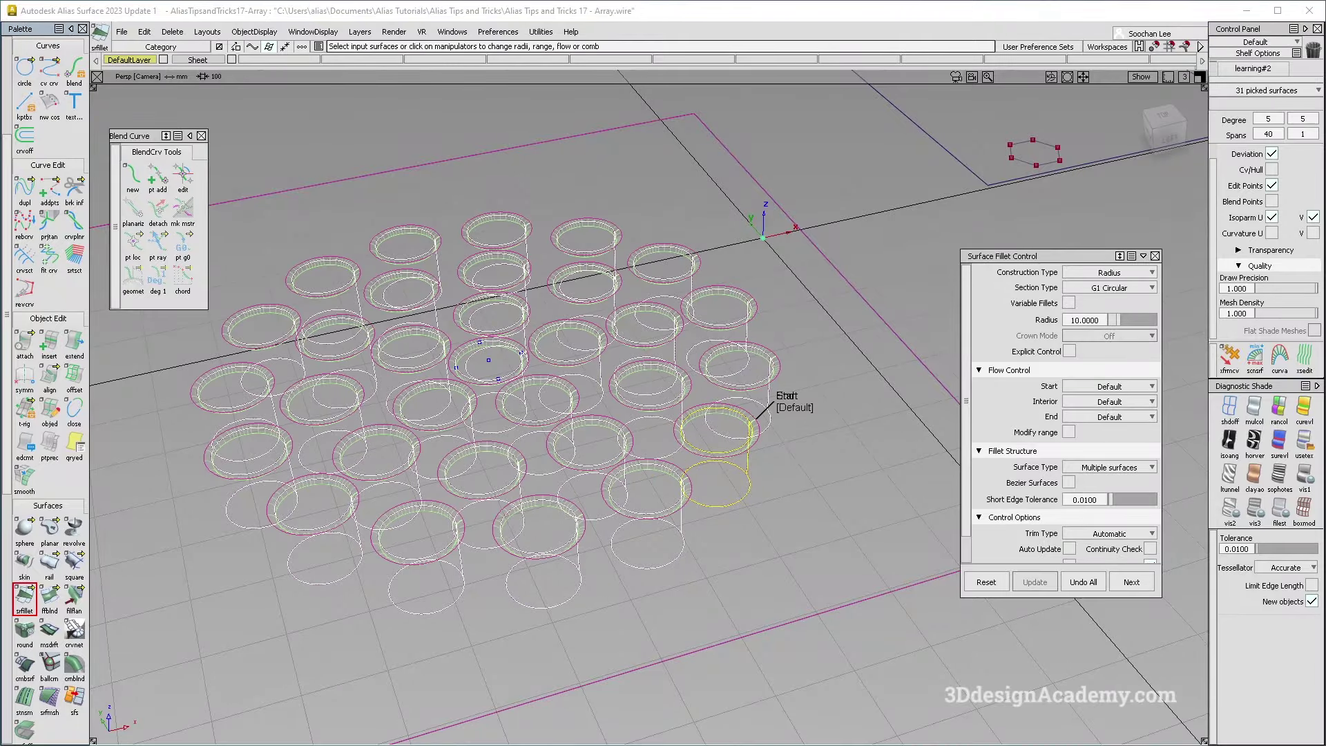
- Examine the fillets around the hole rims up close and across the whole pattern in shaded display
mouse_move(624, 436)
left_mouse_down("alt+shift")
mouse_move(567, 509)
mouse_move(572, 589)
mouse_move(636, 419)
left_mouse_up("alt+shift")
right_click_drag(639, 422, 690, 425, "alt+shift")
left_click_drag(691, 425, 708, 461, "alt+shift")
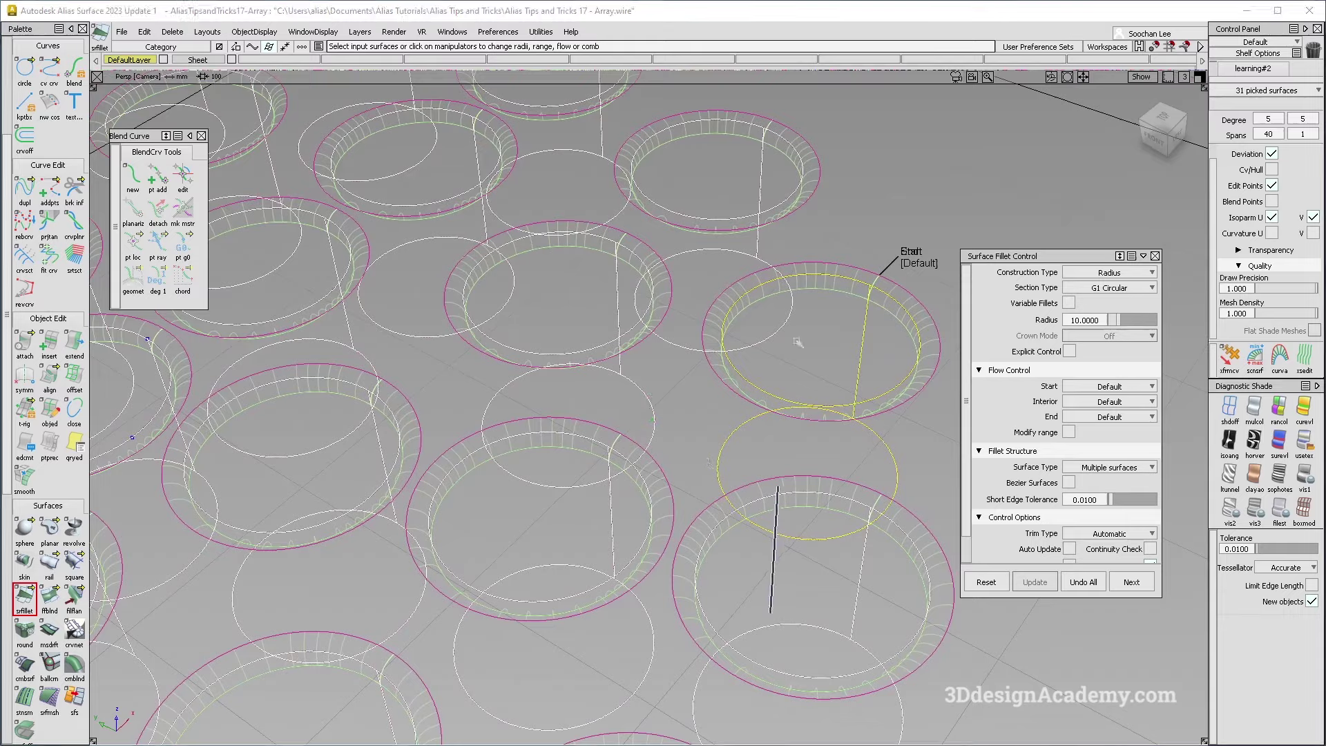
left_click_drag(770, 613, 797, 342, "ctrl+shift")
left_click(1252, 410)
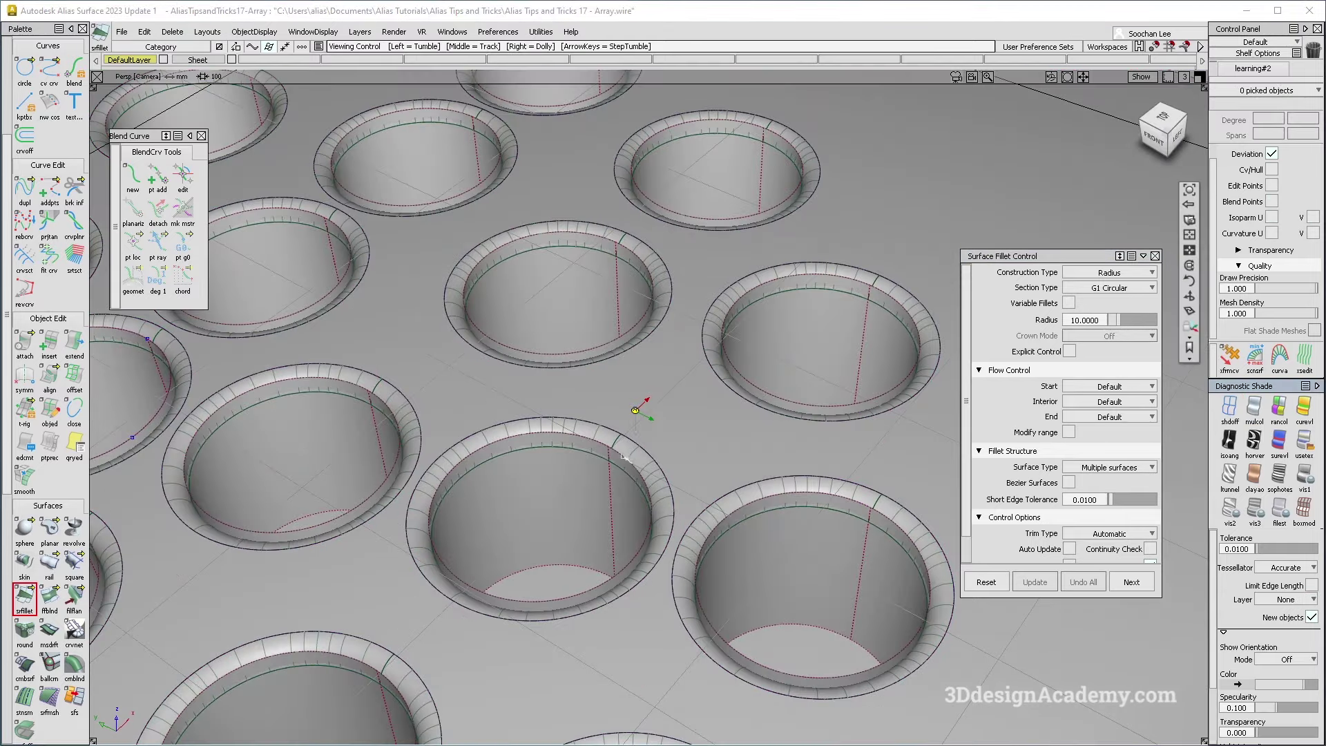
right_click_drag(621, 379, 503, 362, "alt+shift")
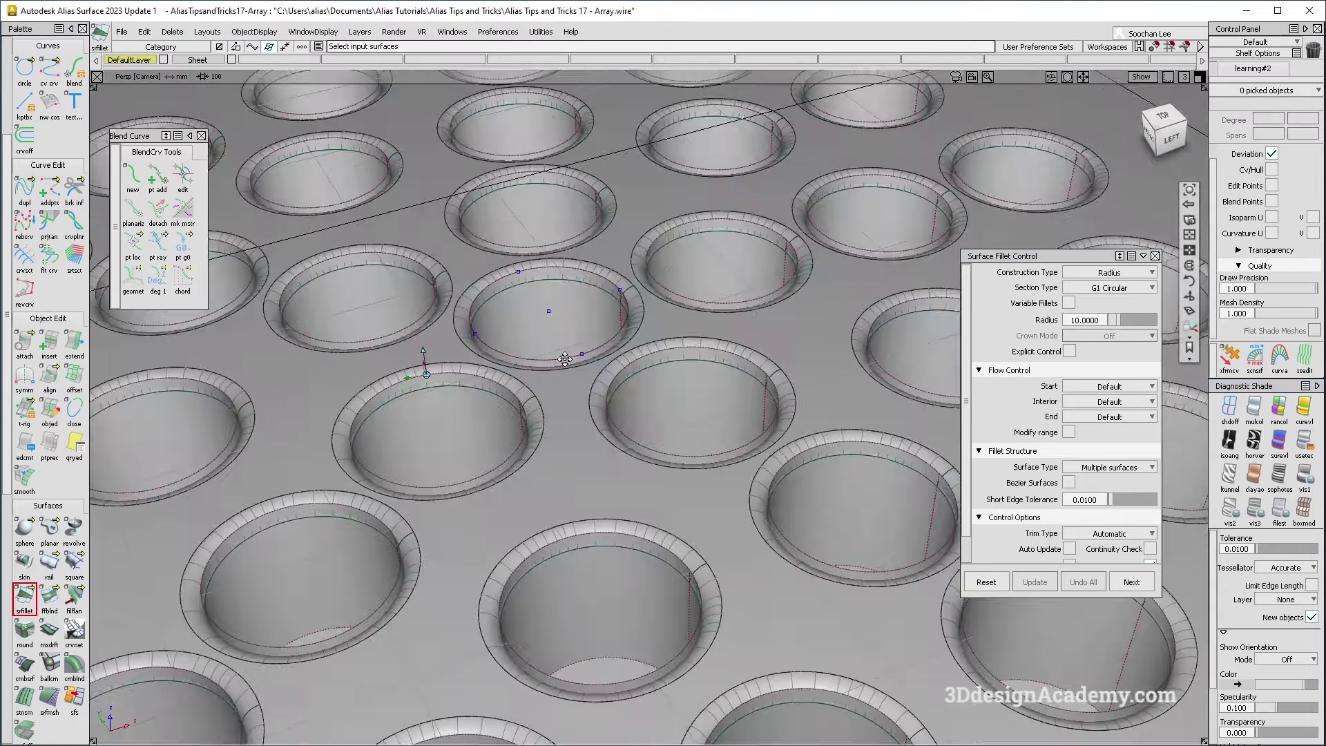
middle_click_drag(504, 361, 588, 390, "alt+shift")
right_click_drag(638, 366, 504, 362, "alt+shift")
left_click_drag(504, 363, 747, 404, "alt+shift")
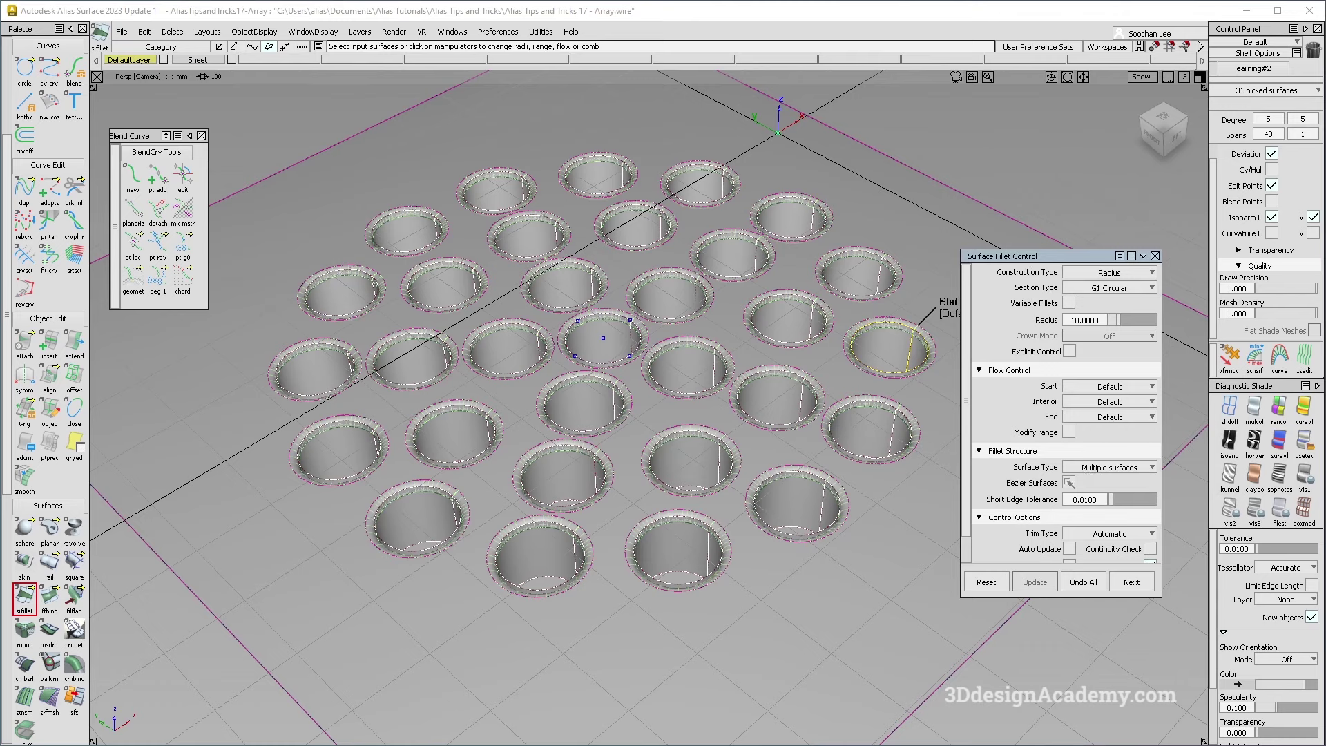
- Turn on Bezier Surfaces for the fillets and check the patch divisions around one hole
left_click(1069, 482)
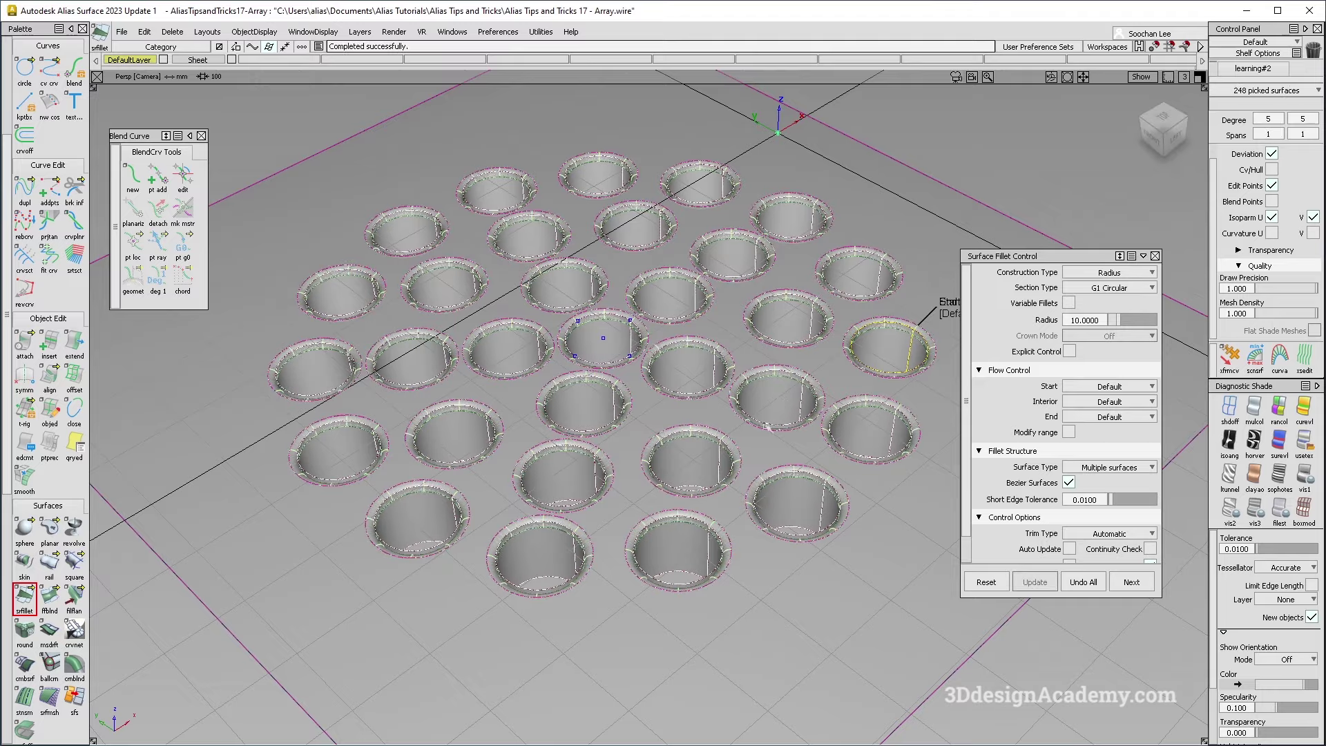
right_click_drag(680, 456, 763, 418, "alt+shift")
left_click_drag(763, 418, 777, 445, "alt+shift")
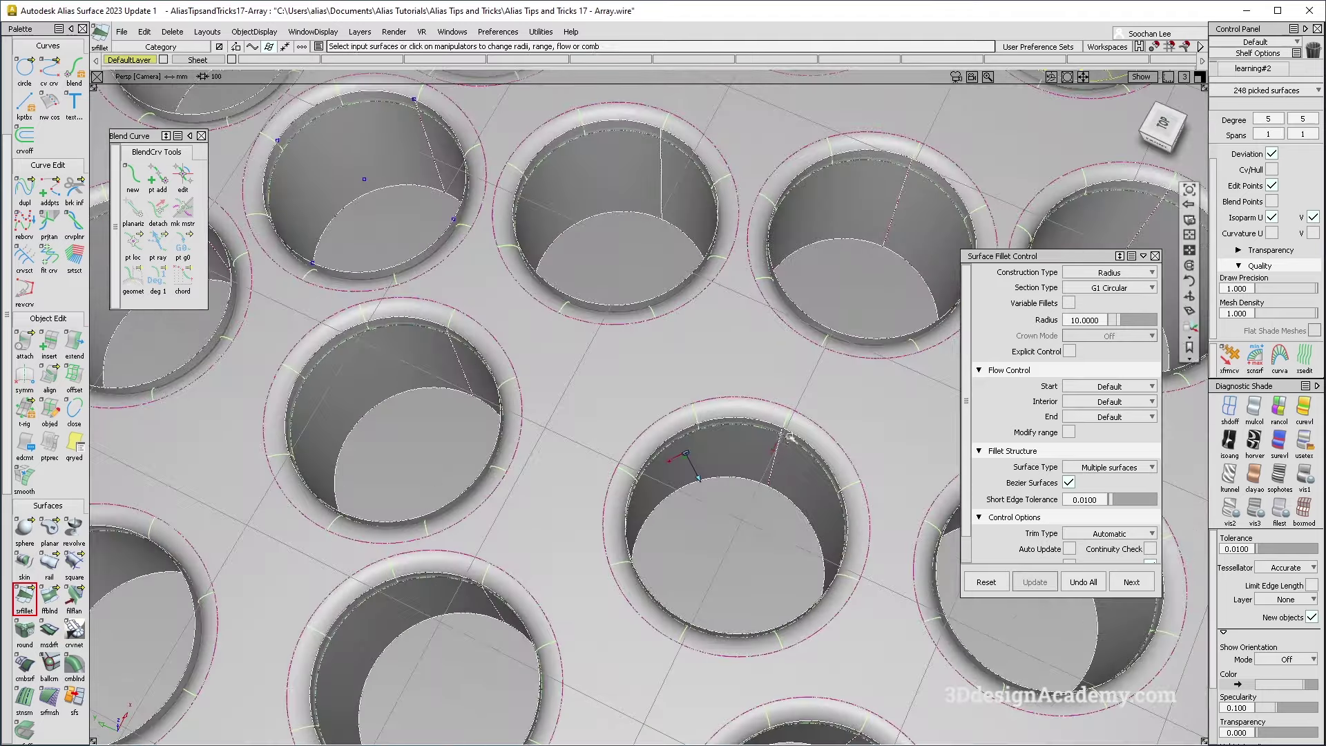
right_click_drag(789, 435, 757, 503, "alt+shift")
mouse_move(757, 503)
left_mouse_down("alt+shift")
mouse_move(780, 444)
mouse_move(764, 442)
left_mouse_up("alt+shift")
left_click_drag(768, 591, 759, 417, "ctrl+shift")
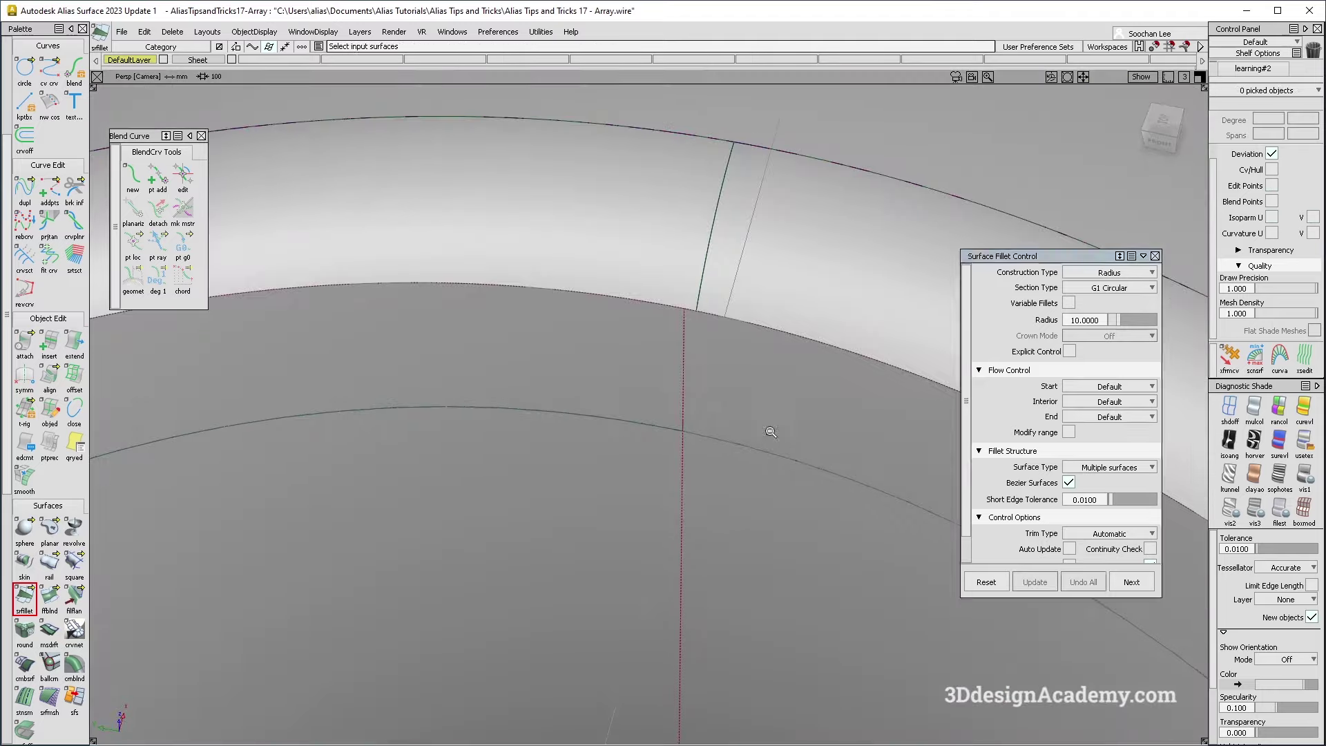
scroll(779, 429, "down", 8)
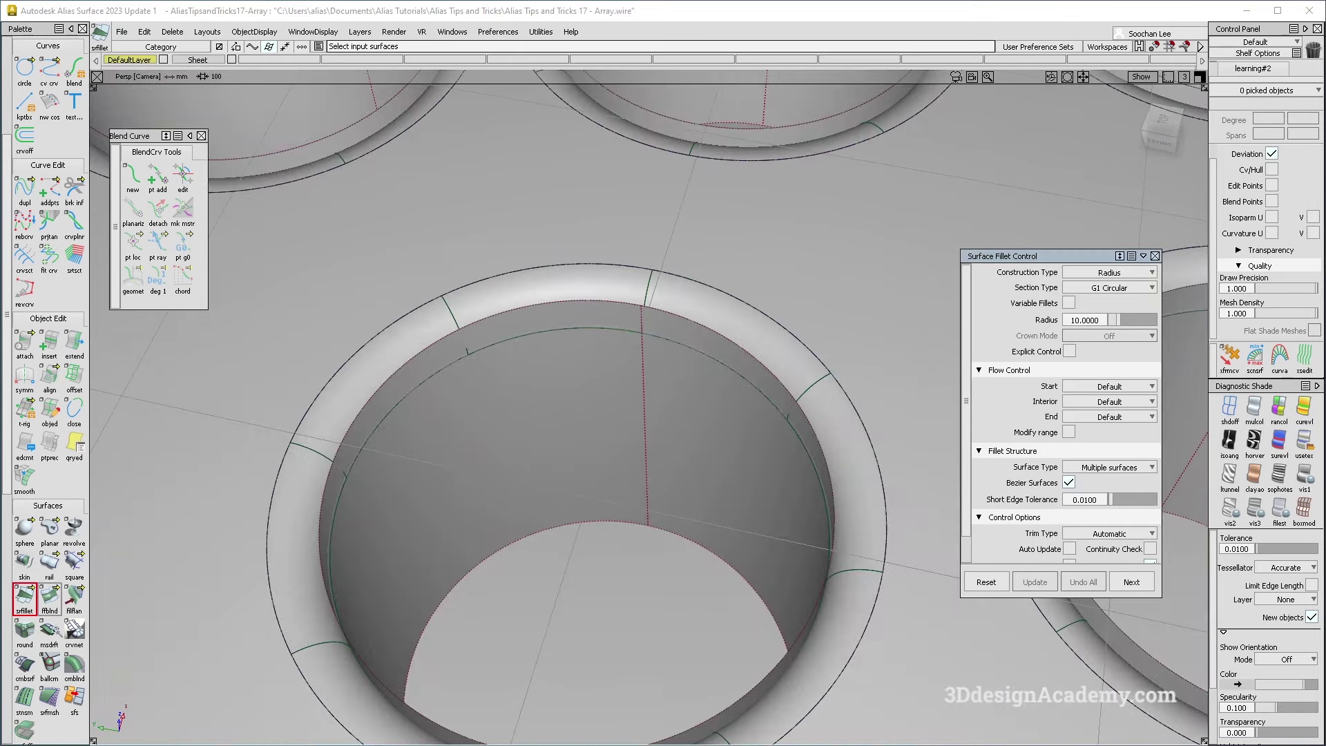
scroll(48, 621, "down", 3)
- Start the Trim tool and examine the curve-on-surface beside the seam of one hole's wall
left_click(49, 704)
mouse_move(636, 333)
left_mouse_down("alt+shift")
mouse_move(615, 396)
mouse_move(665, 577)
mouse_move(651, 346)
left_mouse_up("alt+shift")
right_click_drag(651, 346, 748, 334, "alt+shift")
left_click(686, 333, "alt+shift")
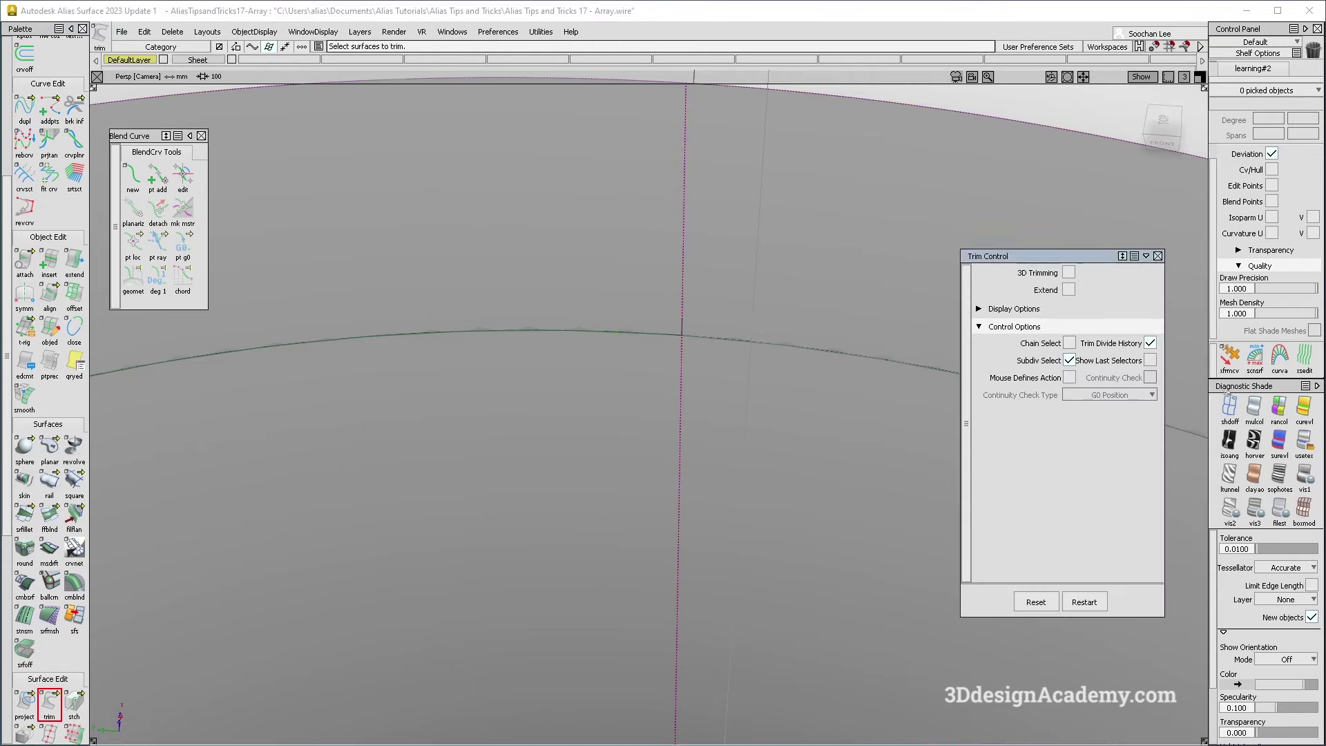
left_click(1228, 406)
middle_click_drag(749, 297, 696, 400, "alt+shift")
mouse_move(697, 401)
left_mouse_down("alt+shift")
mouse_move(634, 367)
mouse_move(687, 533)
mouse_move(607, 429)
mouse_move(832, 485)
mouse_move(743, 417)
mouse_move(219, 357)
mouse_move(242, 359)
left_mouse_up("alt+shift")
- Check the curve-on-surface around the hole with curve-on-surface picking, and restore the shaded display
left_click_drag(627, 523, 557, 429, "ctrl+shift")
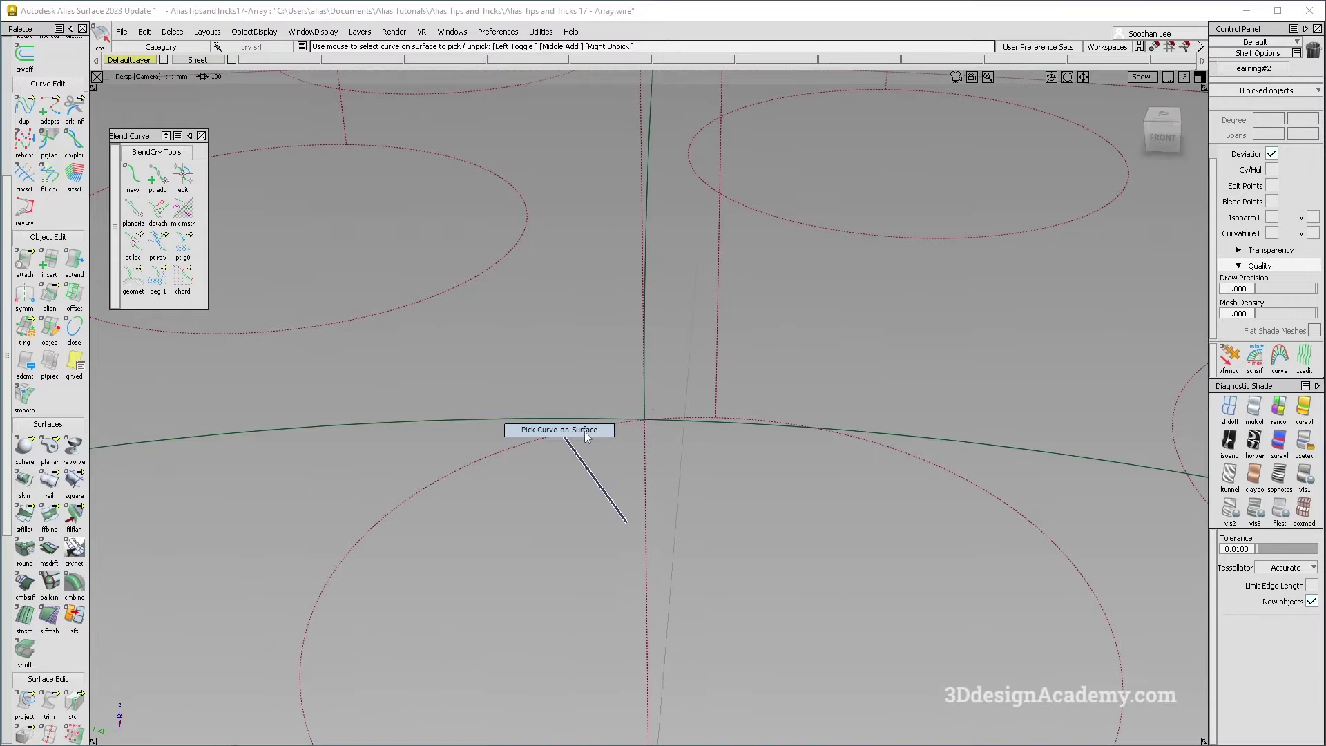
left_click(593, 421)
left_click_drag(650, 429, 620, 440, "alt+shift")
right_click_drag(581, 380, 456, 388, "alt+shift")
left_click_drag(455, 388, 592, 385, "alt+shift")
right_click_drag(592, 384, 484, 383, "alt+shift")
left_click(1022, 346)
left_click(1253, 410)
- Reopen the fillet settings for the hole pattern and change the fillet radius to 5
left_click_drag(601, 311, 577, 385, "alt+shift")
left_click_drag(776, 397, 641, 384, "ctrl+shift")
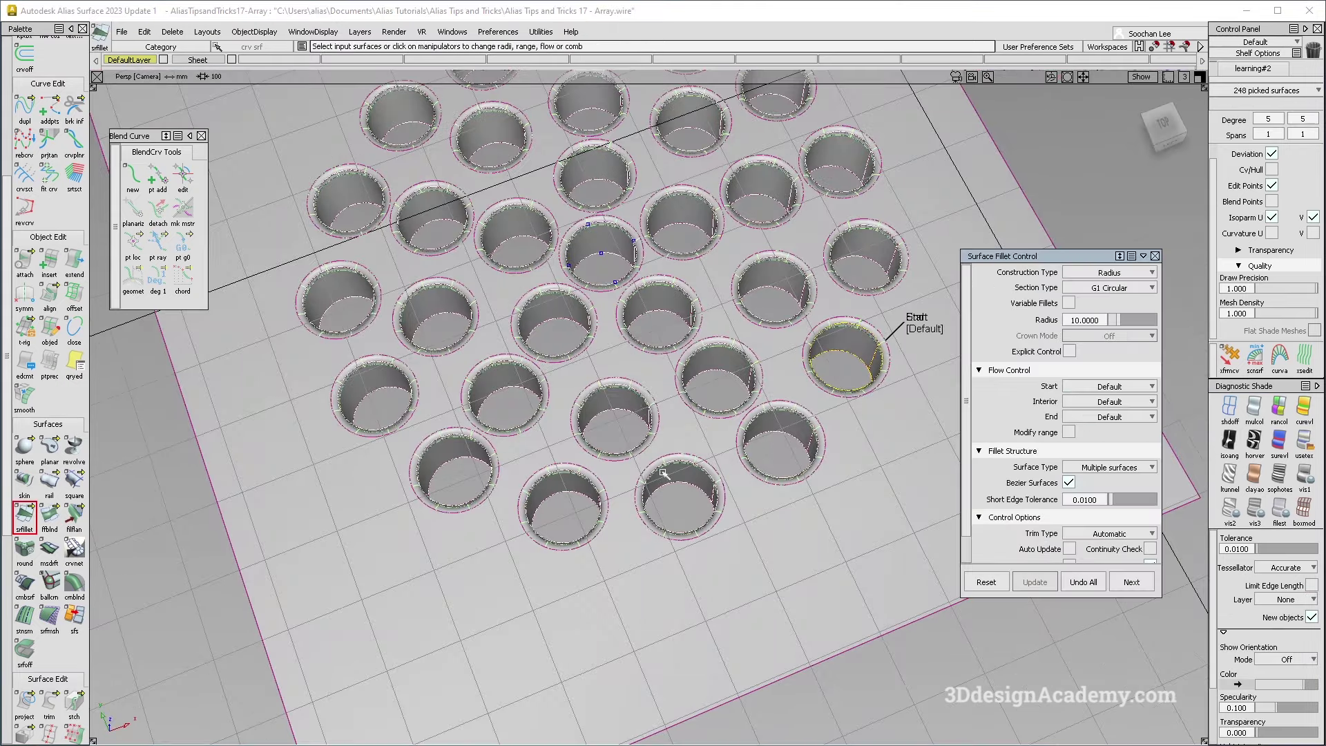
left_click_drag(898, 331, 925, 324, "alt+shift")
right_click_drag(926, 325, 942, 322, "alt+shift")
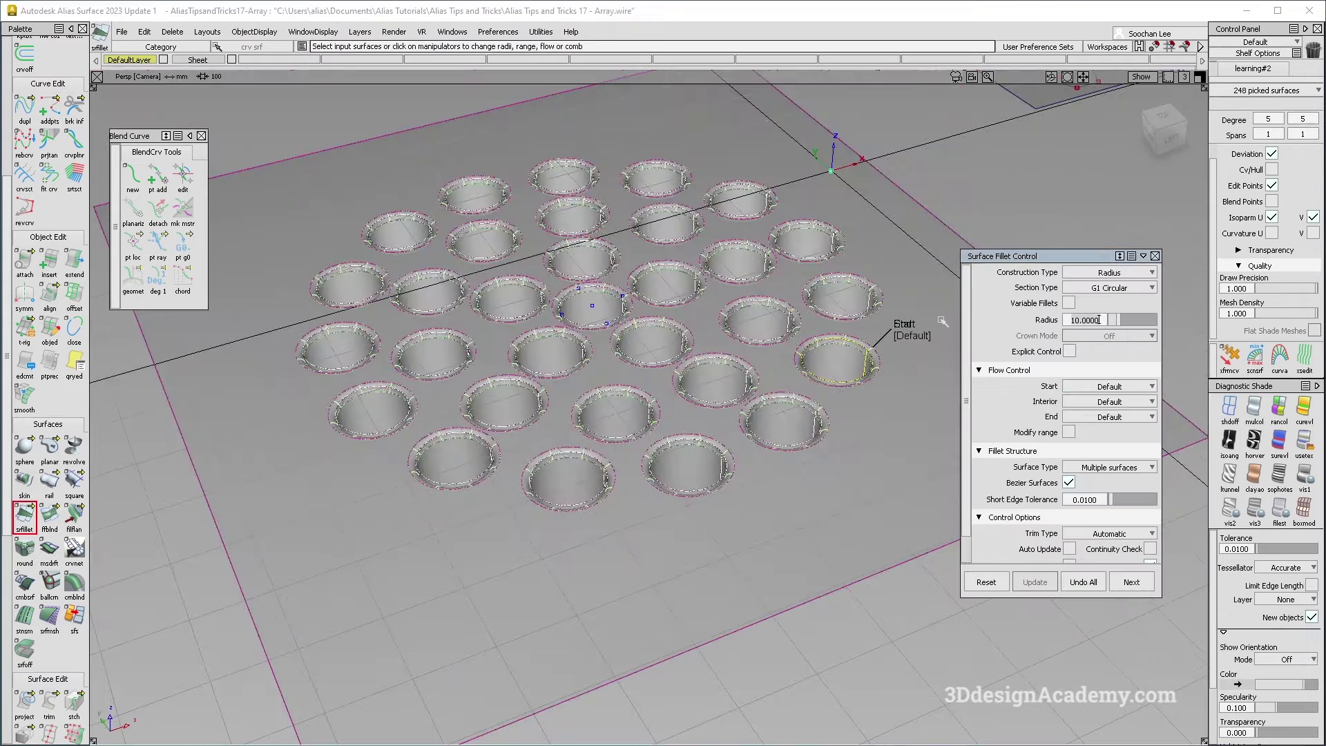
type("5")
key("Return")
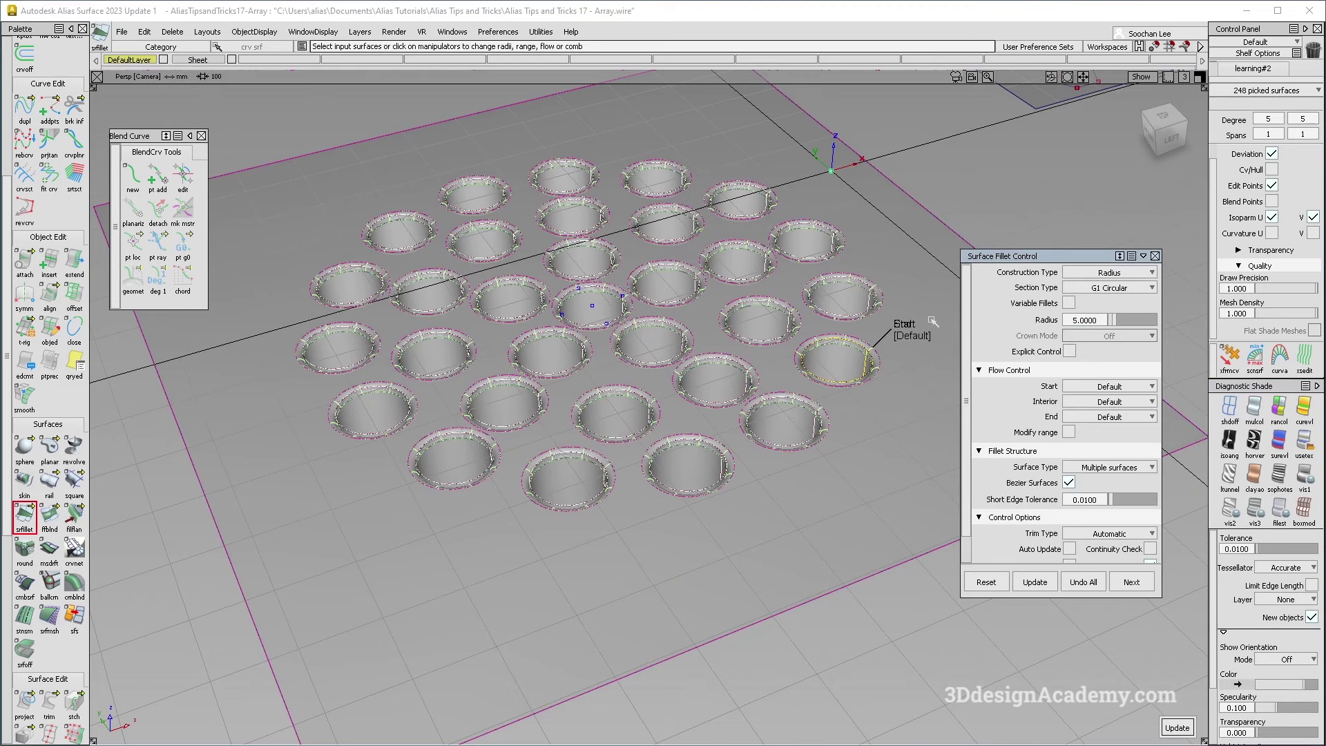
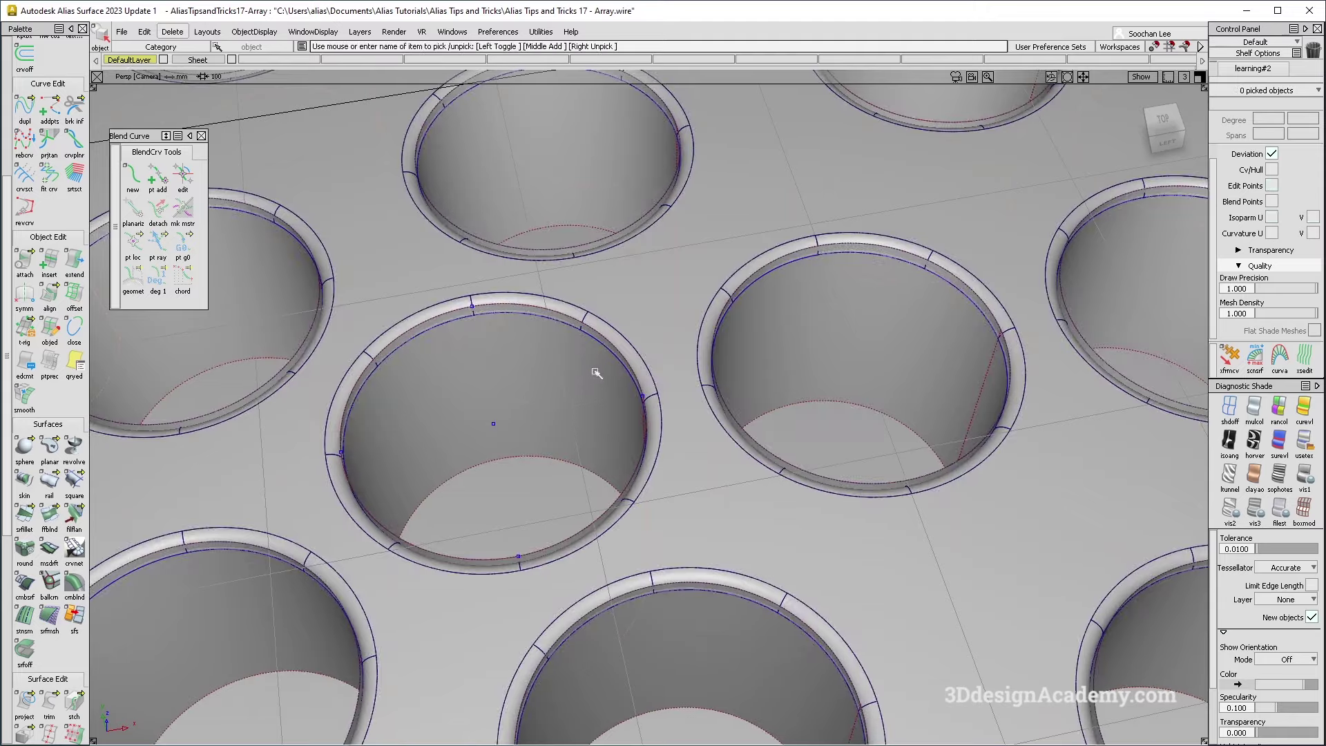
- Delete the wall and fillet surfaces of every hole except the center one, keeping the sheet
right_click_drag(605, 355, 459, 320, "alt+shift")
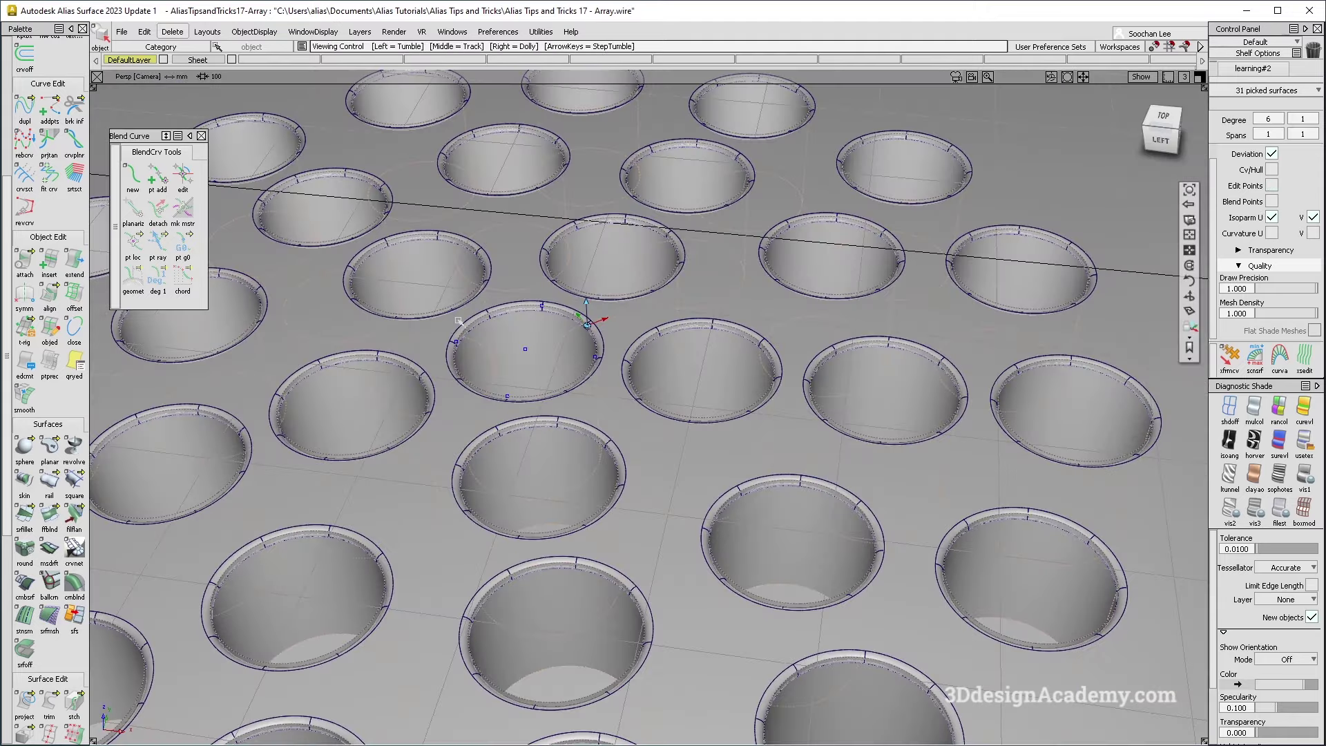
right_click_drag(846, 207, 622, 170, "alt+shift")
left_click_drag(352, 250, 352, 305, "ctrl+shift")
left_click_drag(313, 139, 878, 586)
right_click_drag(581, 321, 663, 331, "alt+shift")
left_click_drag(608, 345, 625, 463, "alt+shift")
key("F5")
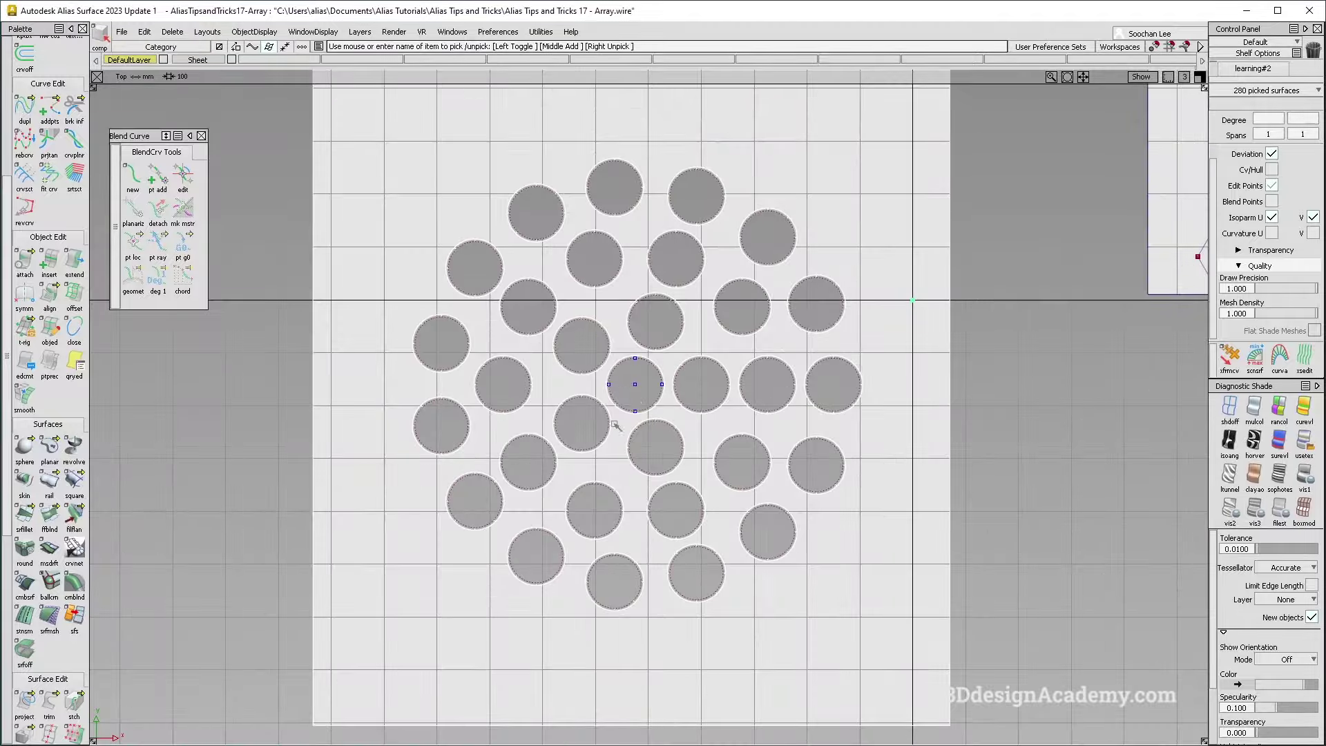
right_click_drag(605, 382, 724, 356, "alt+shift")
right_click_drag(576, 350, 622, 408)
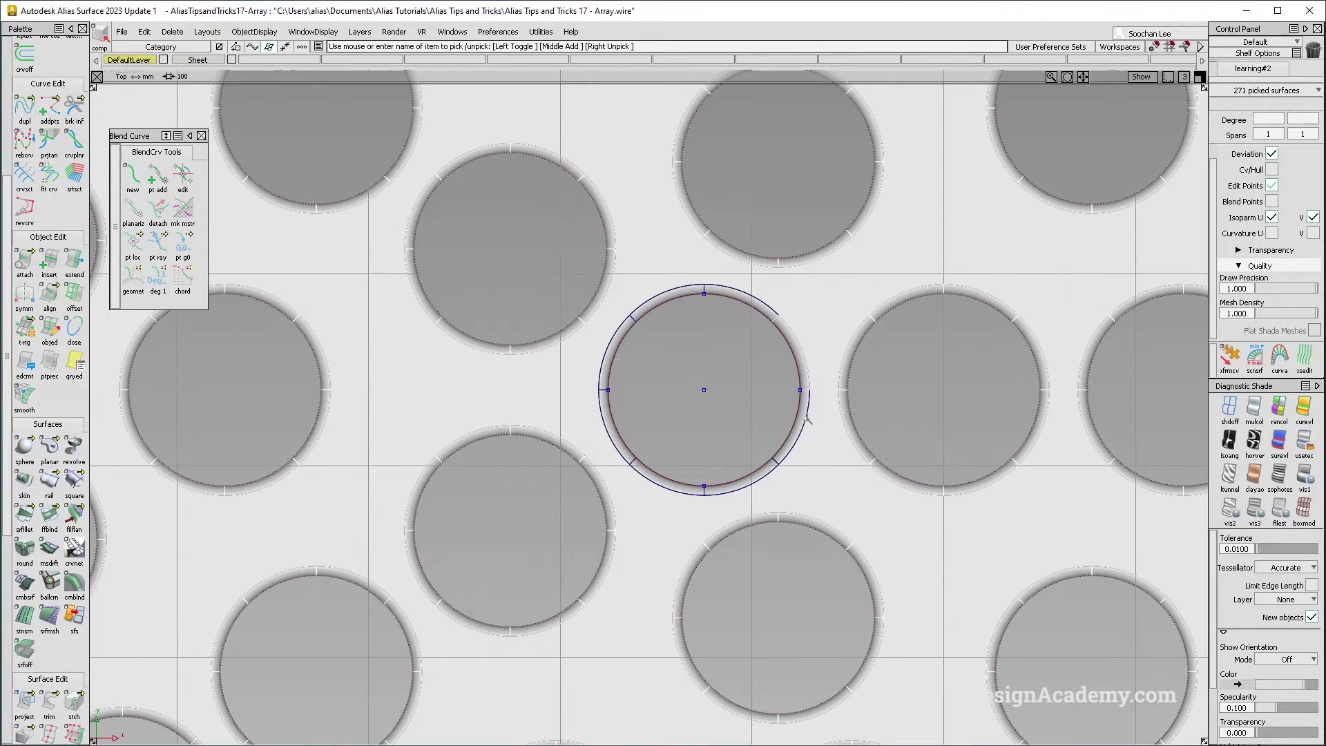
key("Delete")
key("Return")
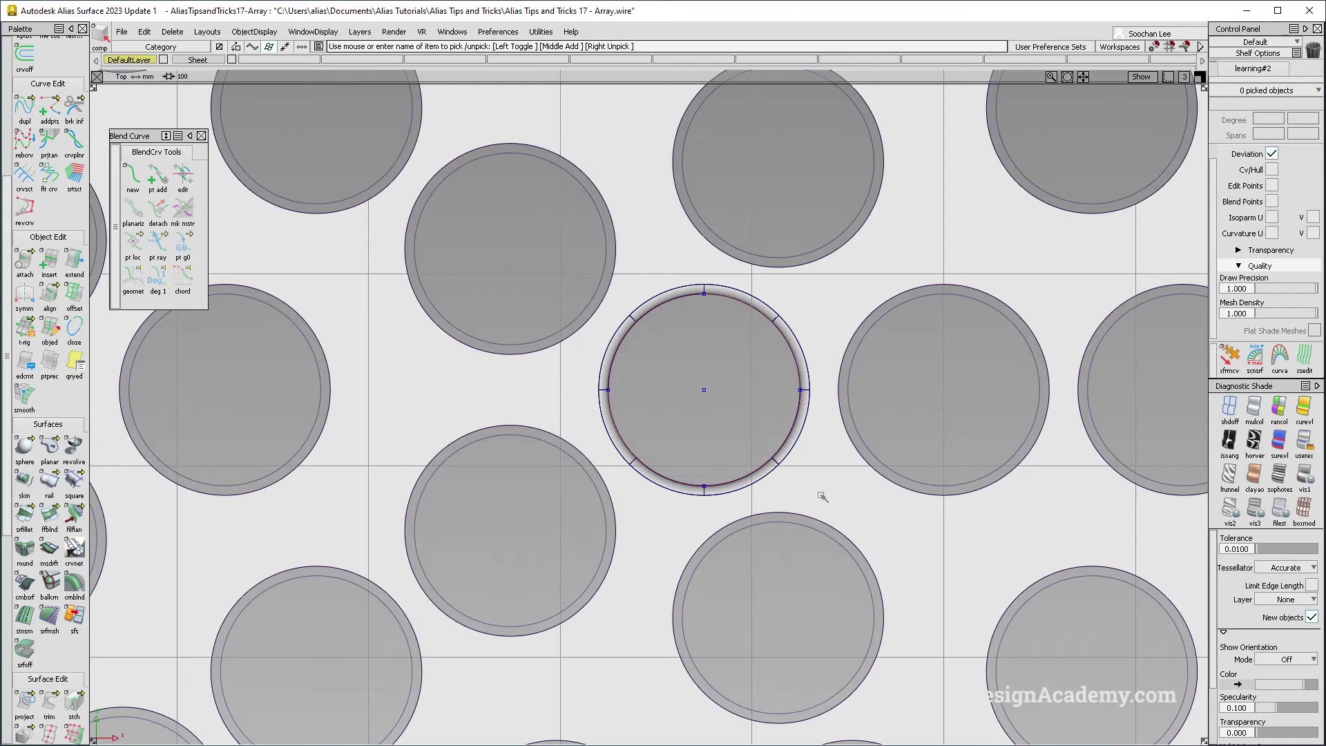
- Return to the perspective view and untrim the rectangular sheet with the Untrim tool
key("F8")
left_click_drag(708, 420, 891, 242, "alt+shift")
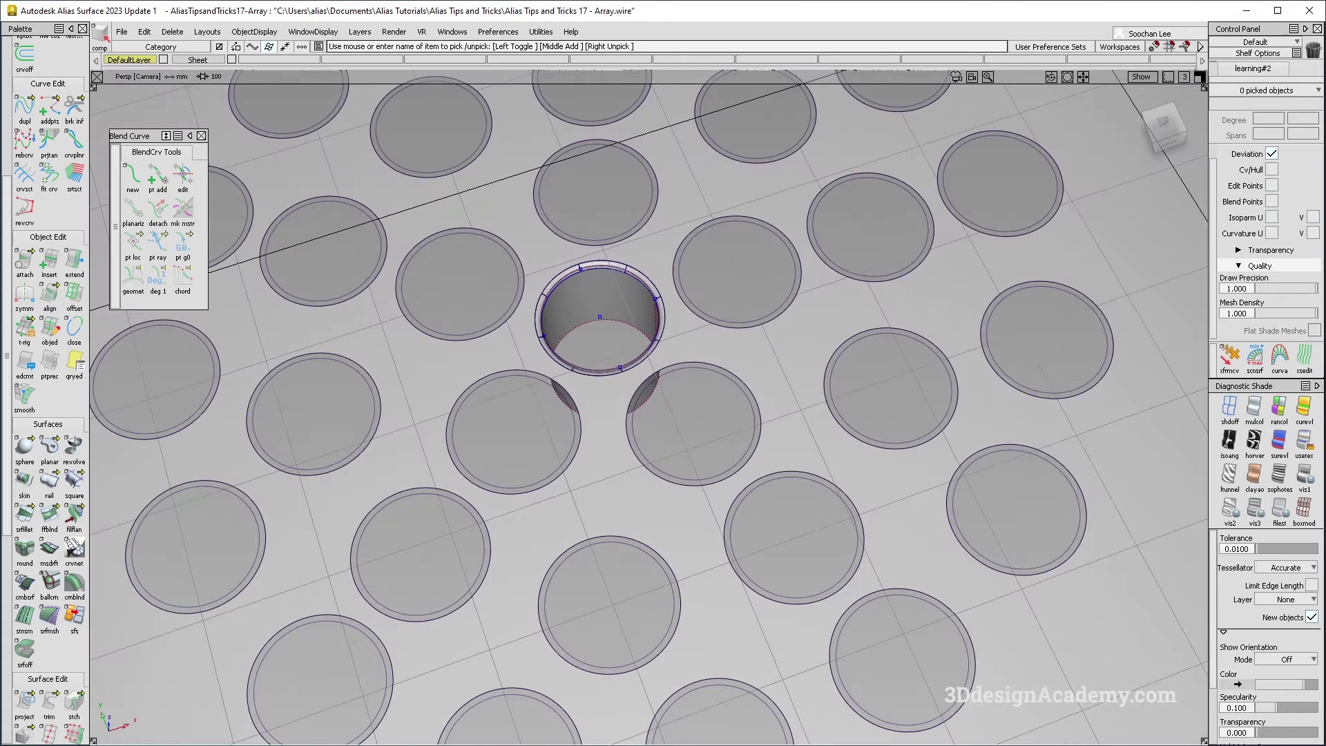
left_click(815, 297)
scroll(33, 466, "down", 3)
left_click(50, 638)
left_click(101, 649)
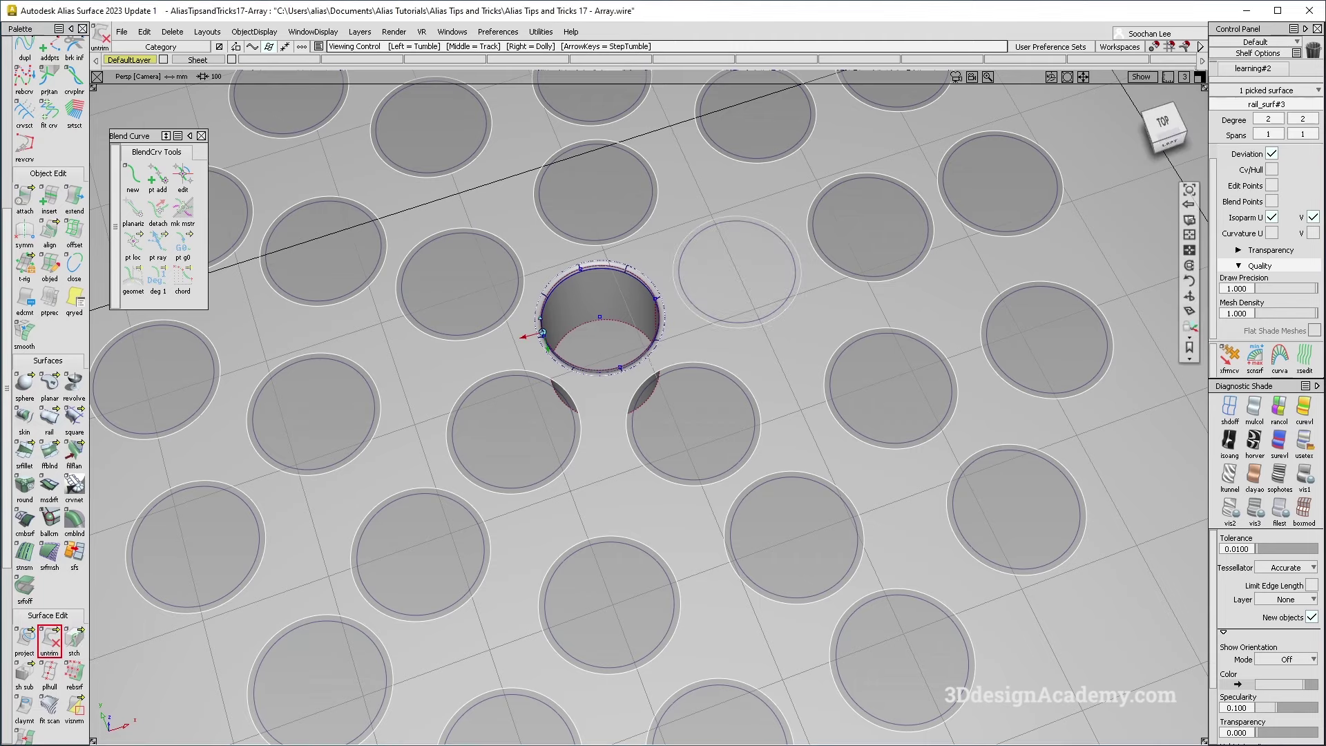
left_click(724, 335)
left_click(868, 228)
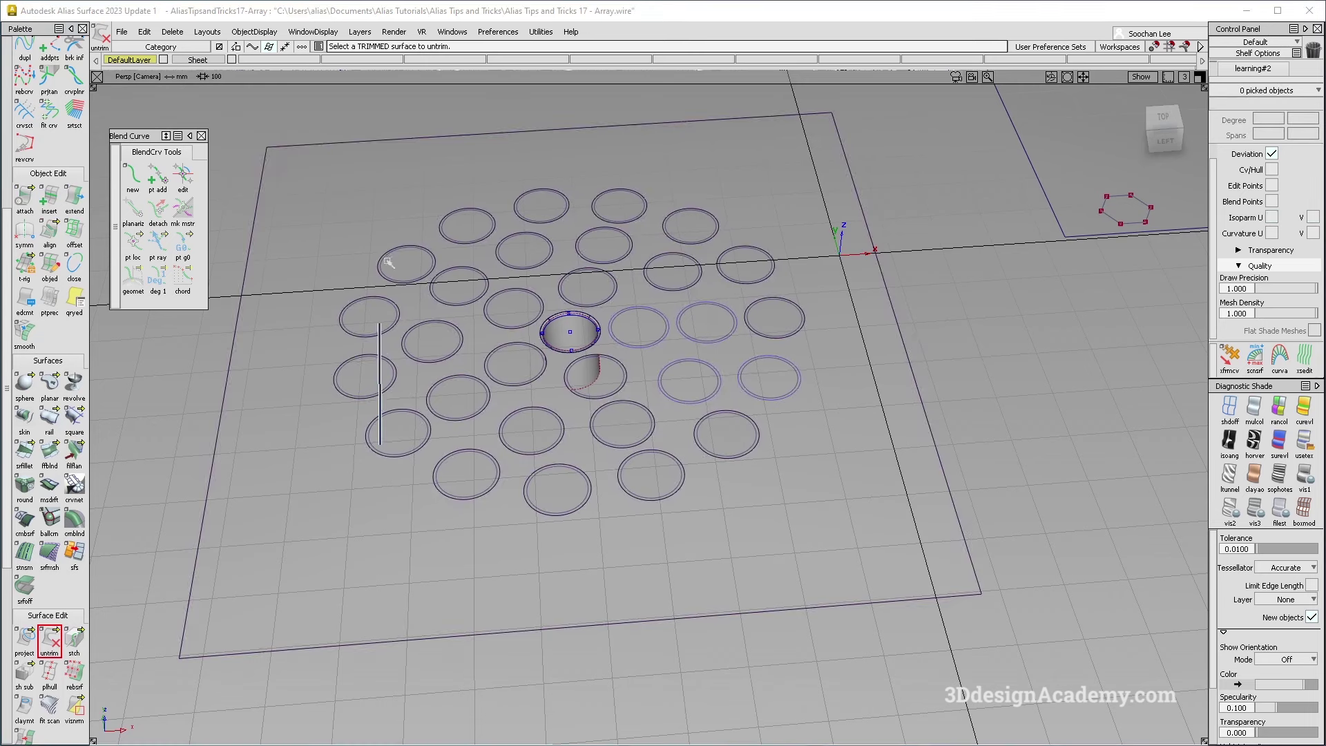
- Restart Untrim from its options with the stages at Last and apply it to the sheet
left_click_drag(384, 210, 319, 271, "ctrl+shift")
double_click(51, 640)
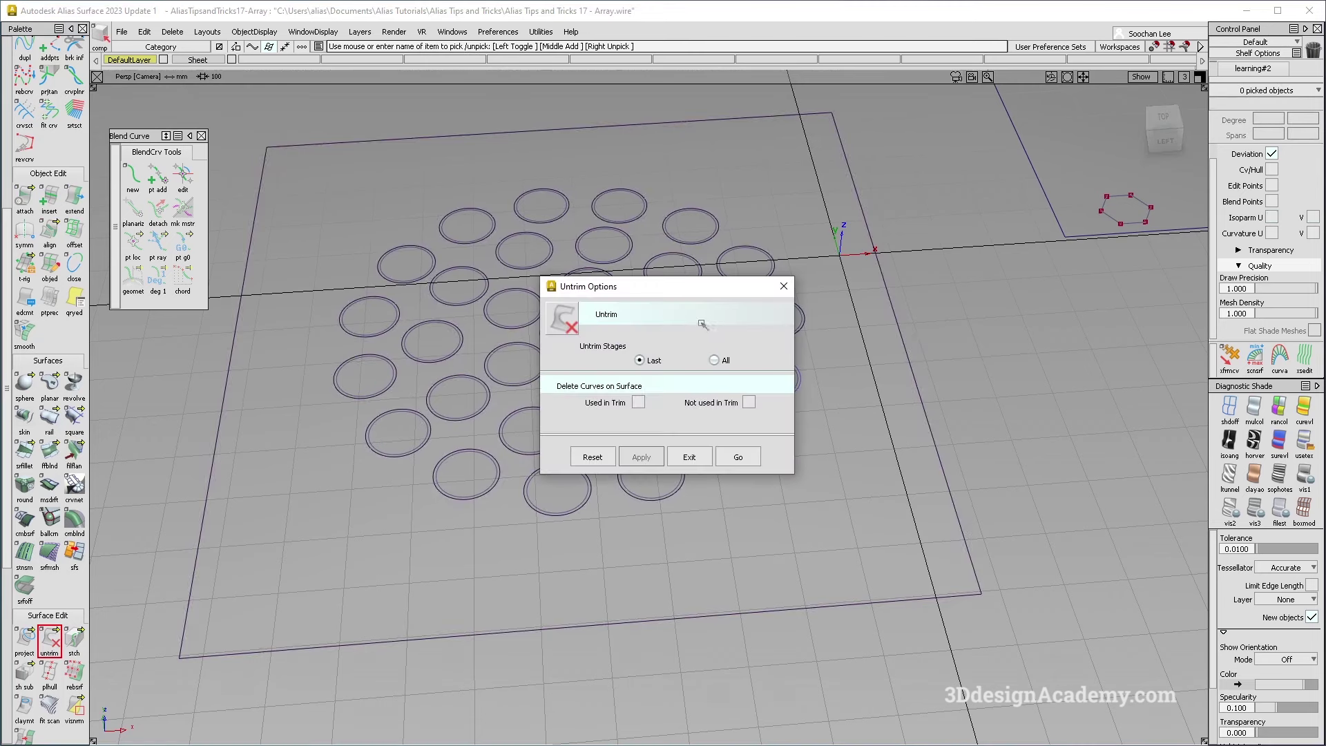
left_click(745, 458)
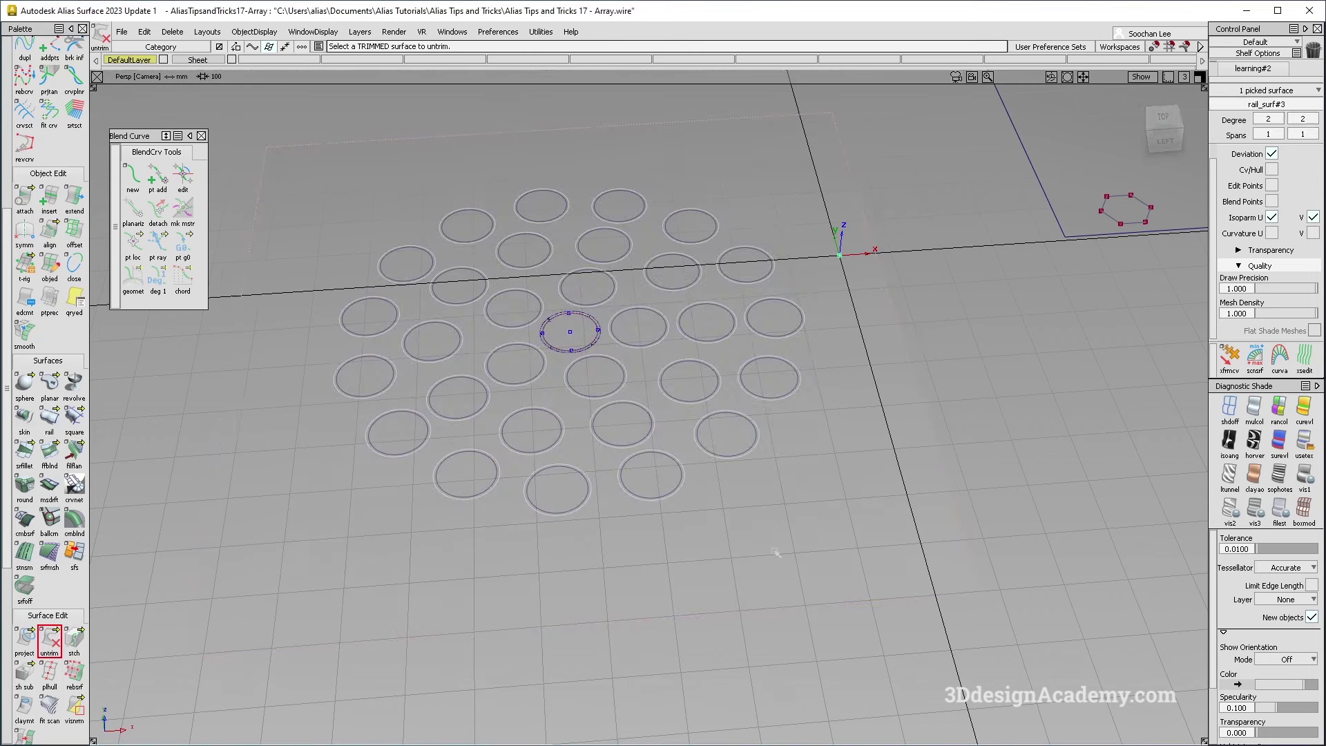
- Pick all the curves-on-surface on the sheet and delete them
left_click_drag(616, 504, 470, 268, "ctrl+shift")
left_click_drag(297, 137, 857, 605)
key("Delete")
scroll(592, 345, "up", 3)
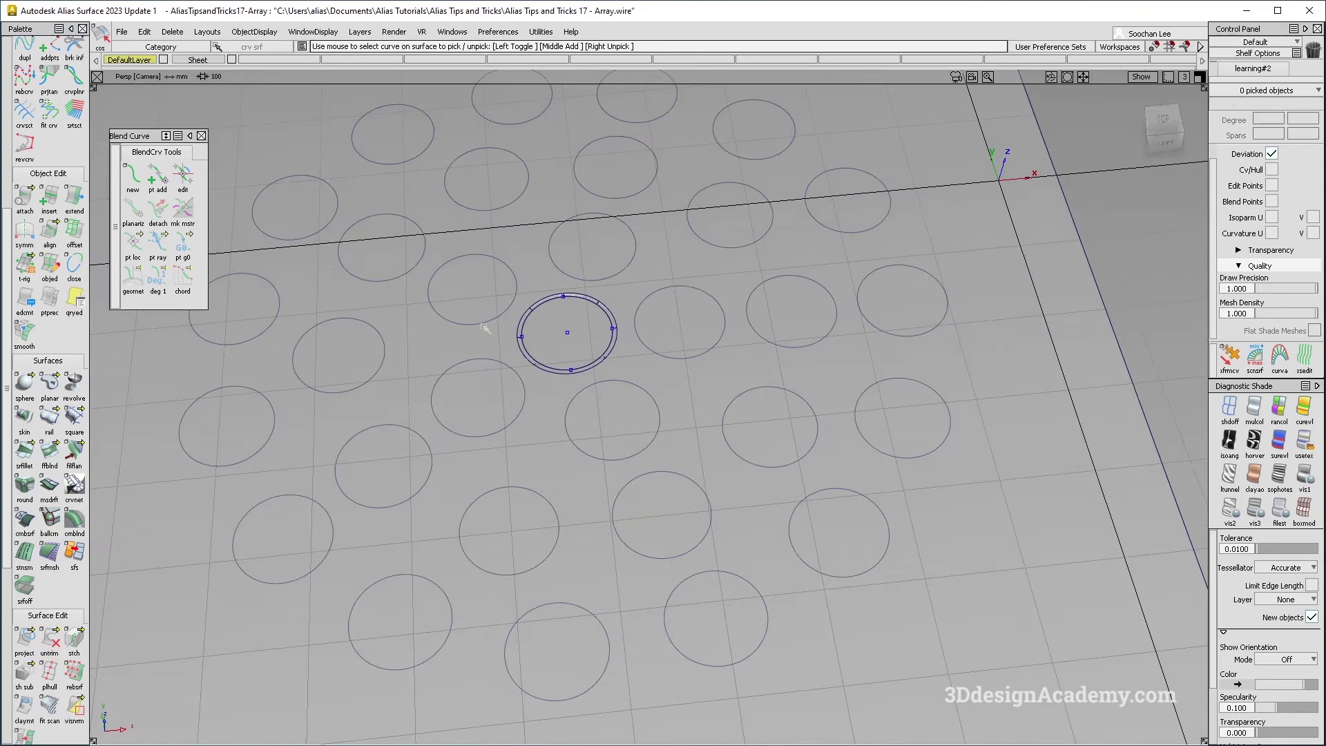
- Delete the leftover circles around the center hole and turn off the diagnostic shading in the perspective view
left_click_drag(613, 390, 620, 382, "ctrl+shift")
left_click(620, 382)
key("Delete")
key("Return")
key("F5")
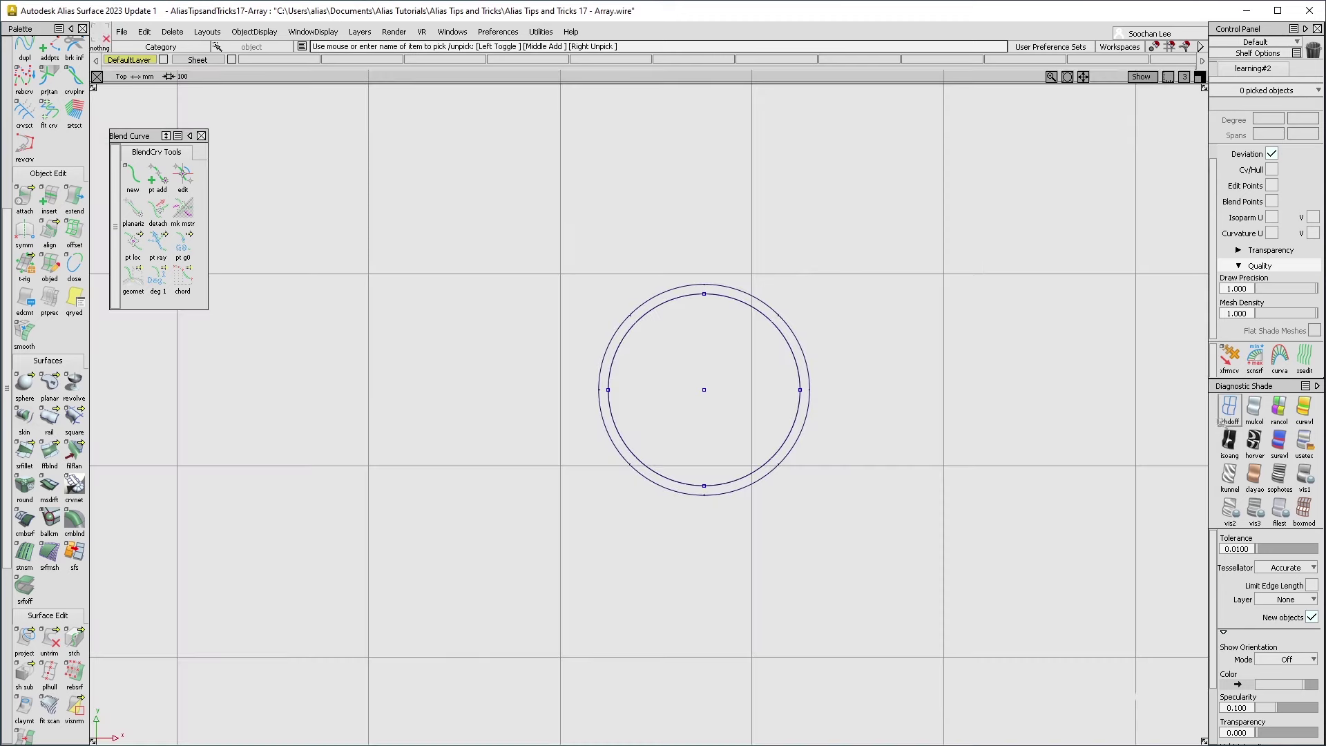
left_click(1229, 414)
key("F8")
- Project all the inner edge segments of the fillet onto the hole's wall as curves-on-surface, using the Normal vector
left_click(586, 299, "alt+shift")
scroll(587, 301, "up", 3)
mouse_move(589, 304)
left_mouse_down("alt+shift")
mouse_move(625, 344)
mouse_move(661, 338)
left_mouse_up("alt+shift")
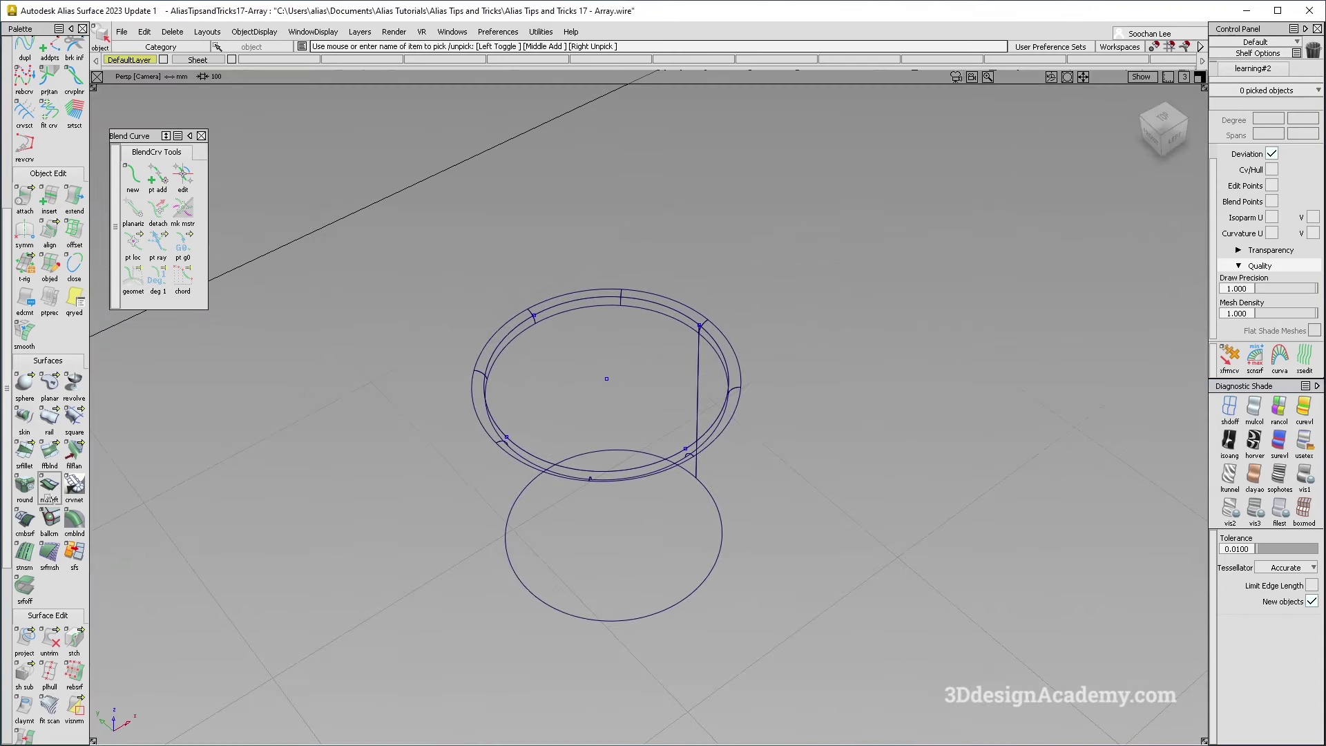
left_click(24, 639)
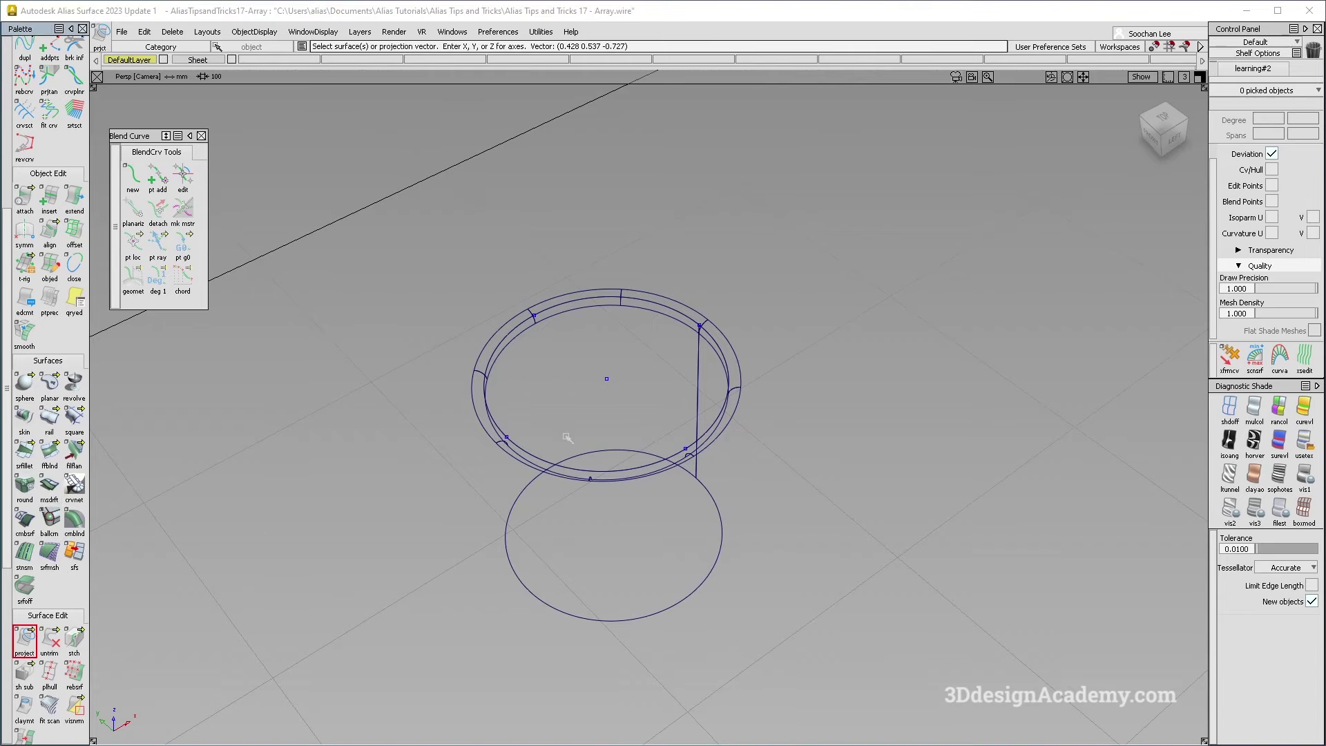
left_click(697, 355)
scroll(685, 324, "up", 5, "alt+shift")
left_click(684, 327)
scroll(686, 329, "down", 3)
left_click(528, 294)
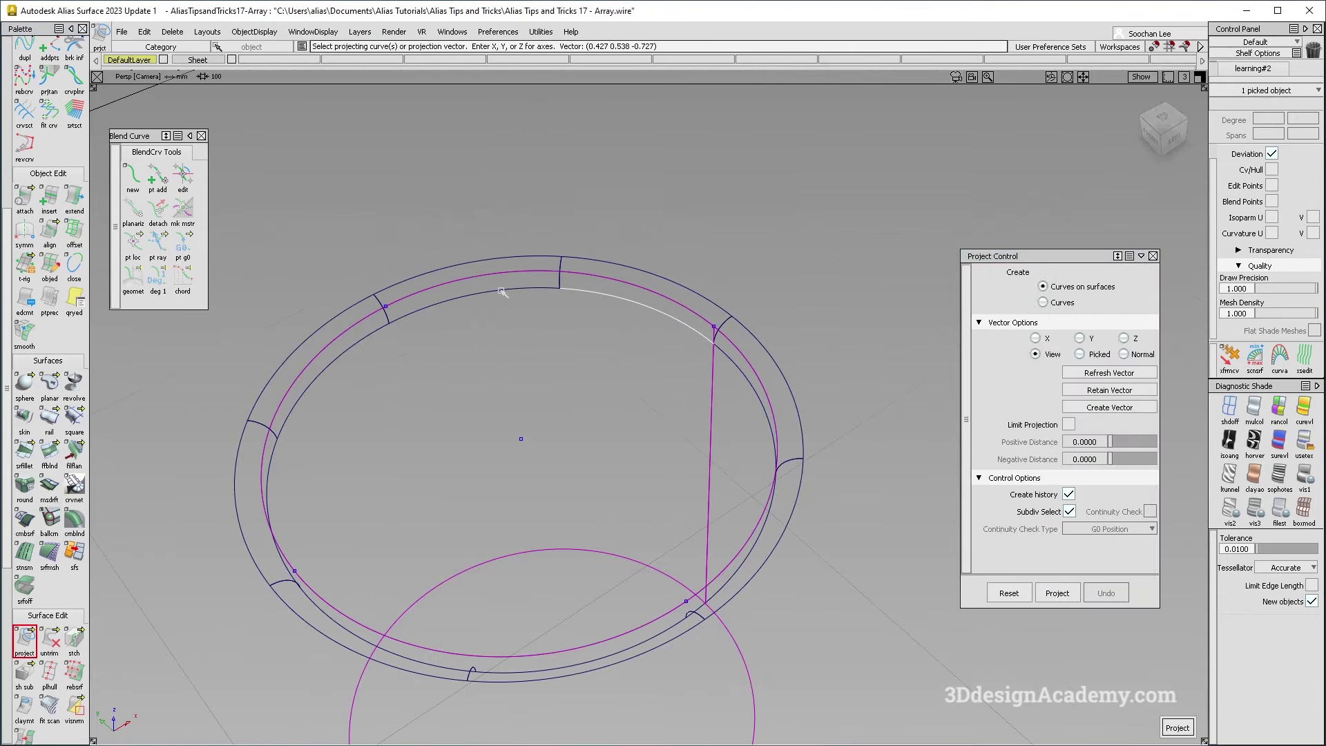
left_click(269, 457)
left_click_drag(270, 457, 374, 607, "alt+shift")
left_click_drag(276, 621, 351, 608, "alt+shift")
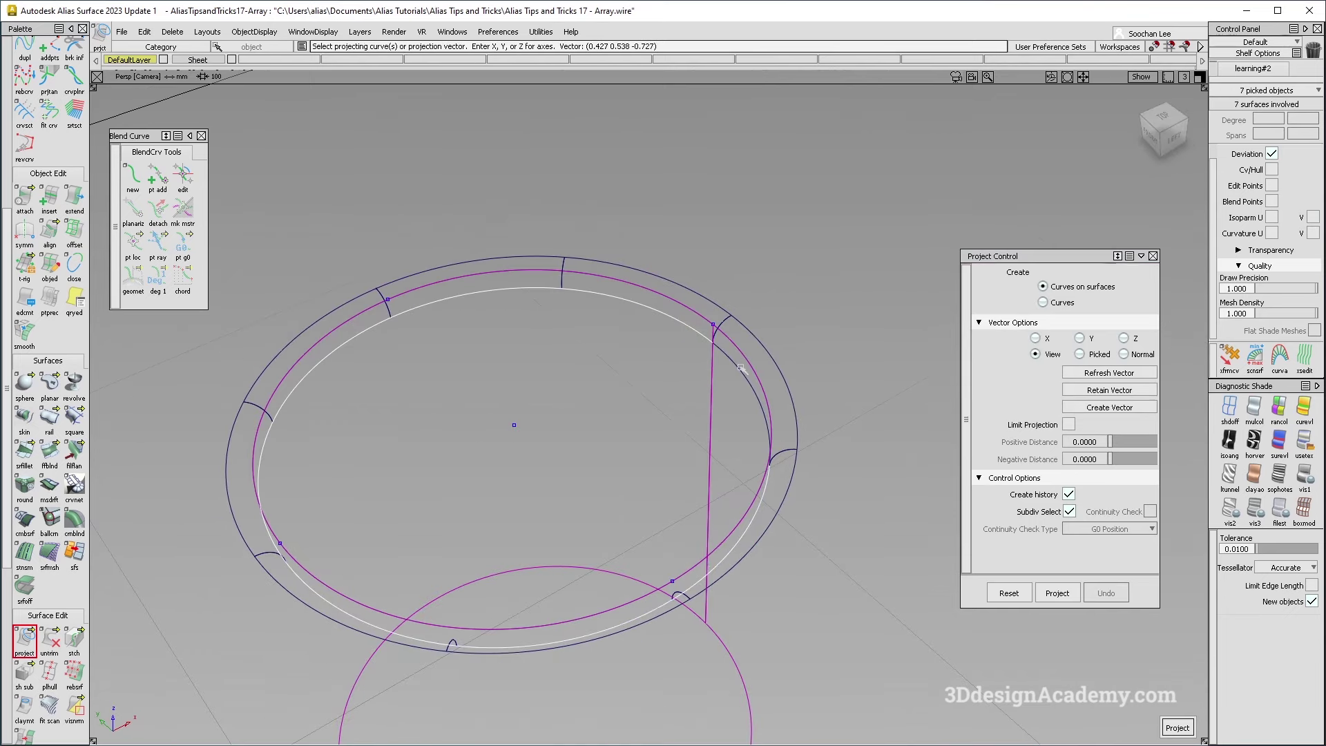
left_click(1123, 354)
key("space")
- Try to trim the hole's wall along the projected fillet edge curves
right_click_drag(716, 474, 583, 391, "alt+shift")
left_click_drag(583, 391, 502, 622, "alt+shift")
left_click_drag(49, 639, 59, 640)
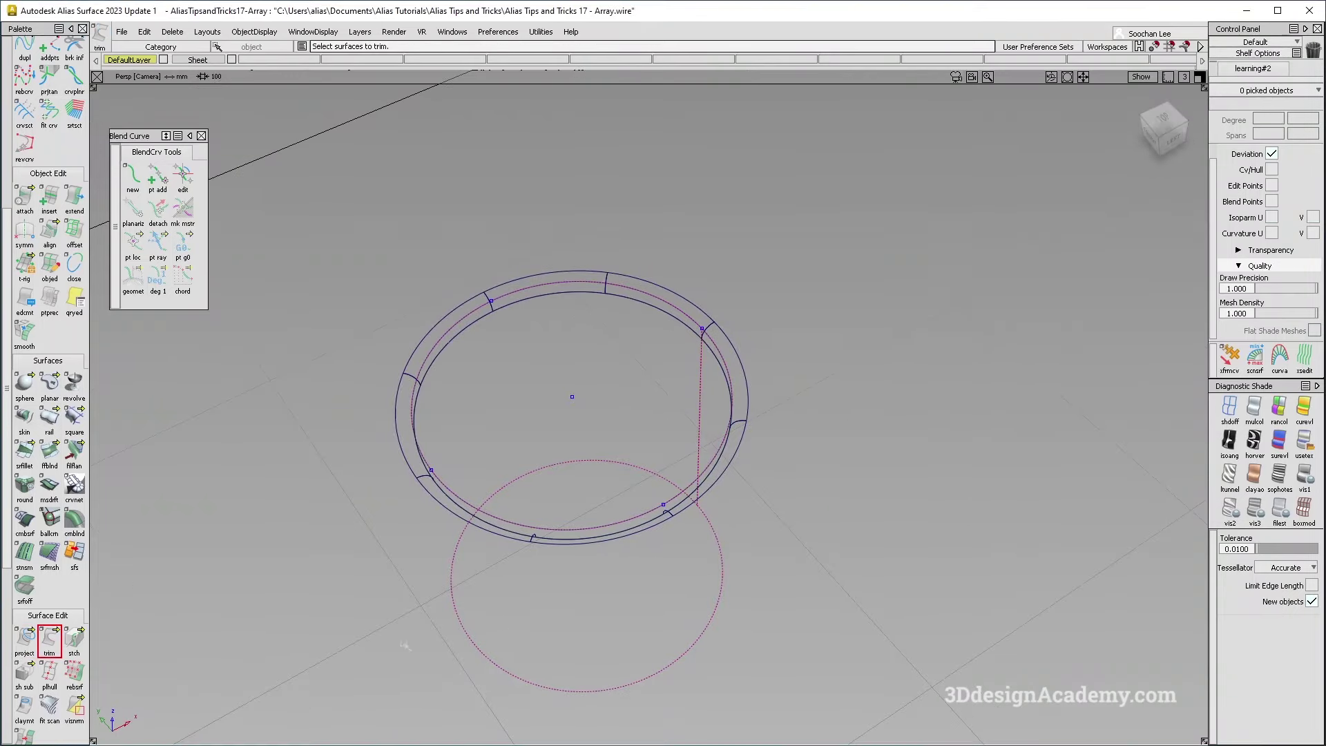
left_click(537, 629)
- Delete the projected curve-on-surface segment beside the wall's seam and clear the selection
right_click_drag(689, 324, 805, 334, "alt+shift")
mouse_move(805, 335)
left_mouse_down("alt+shift")
mouse_move(834, 411)
mouse_move(748, 332)
left_mouse_up("alt+shift")
left_click(747, 337)
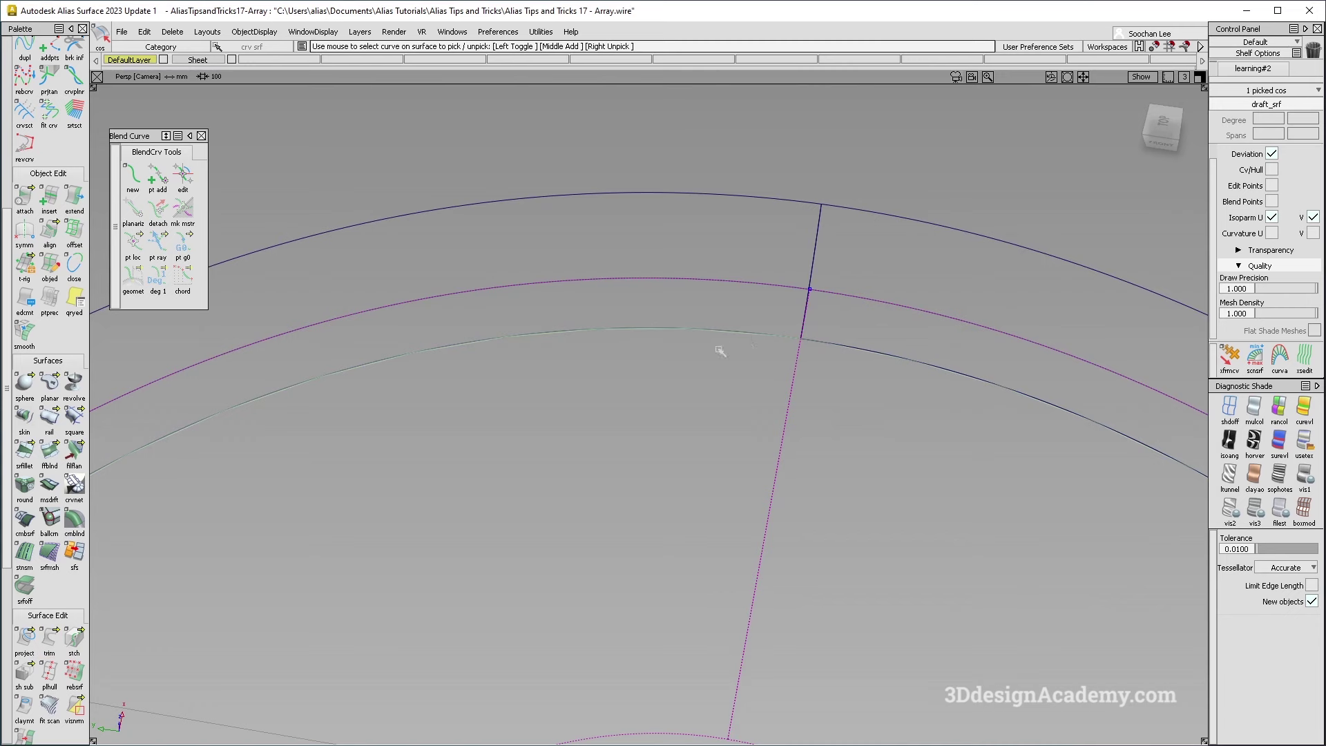
key("Delete")
key("Return")
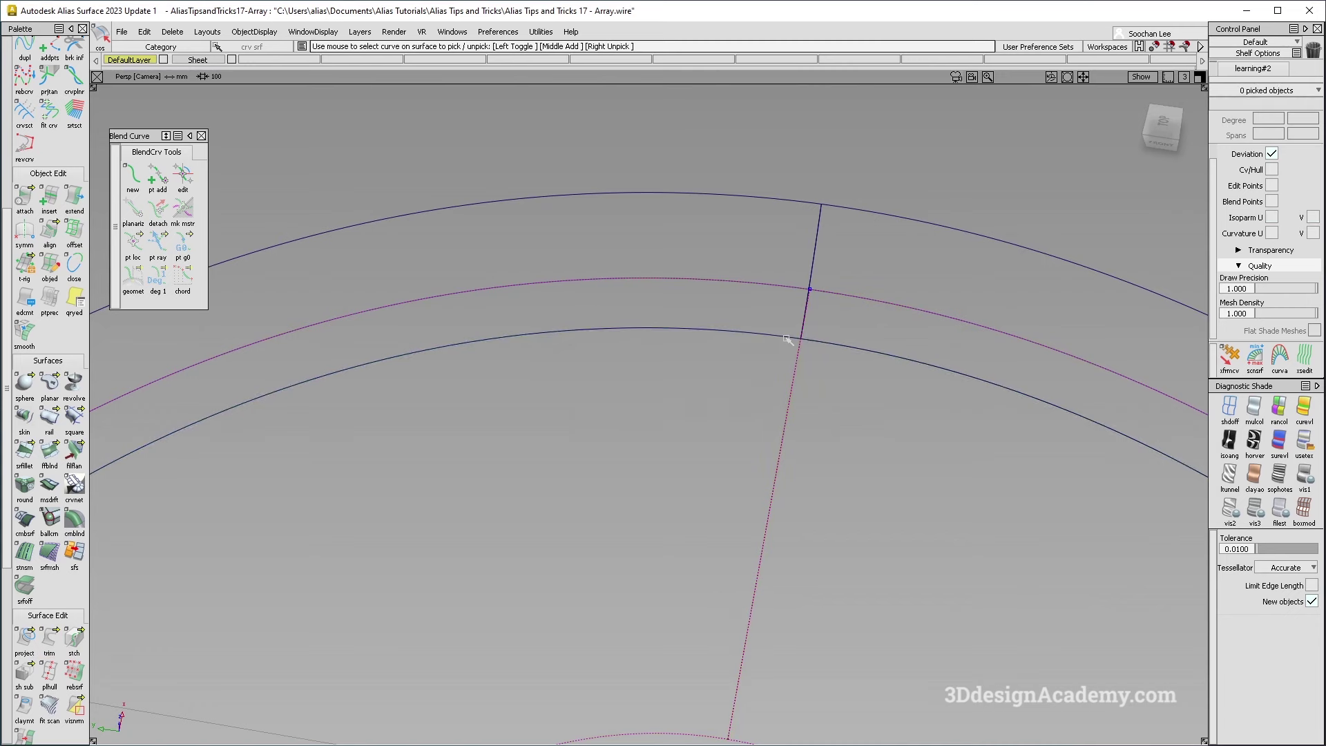
left_click(841, 346)
scroll(550, 439, "down", 5)
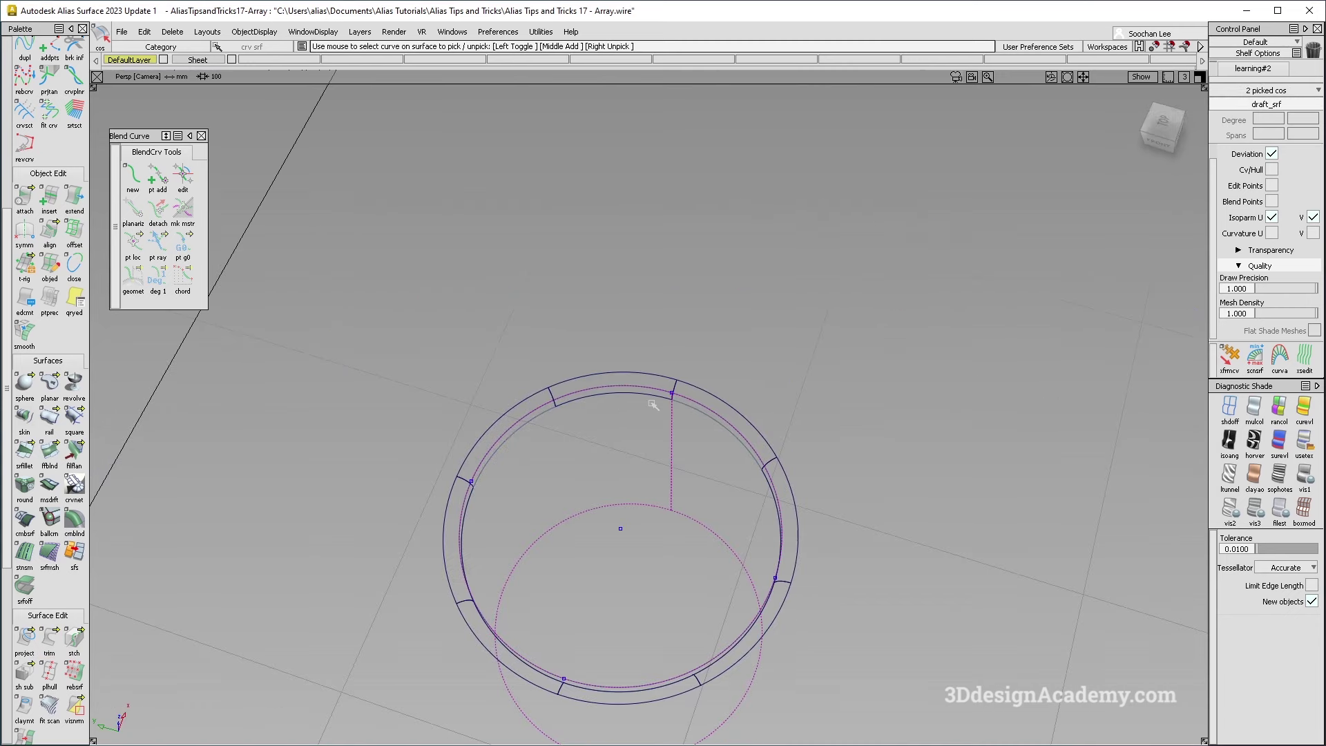
scroll(651, 404, "up", 1)
left_click_drag(605, 546, 579, 325, "ctrl+shift")
- Project the fillet edge segment beside the seam onto the wall again with the Normal vector
left_click(24, 639)
left_click(609, 396)
left_click(609, 396)
scroll(750, 393, "up", 5)
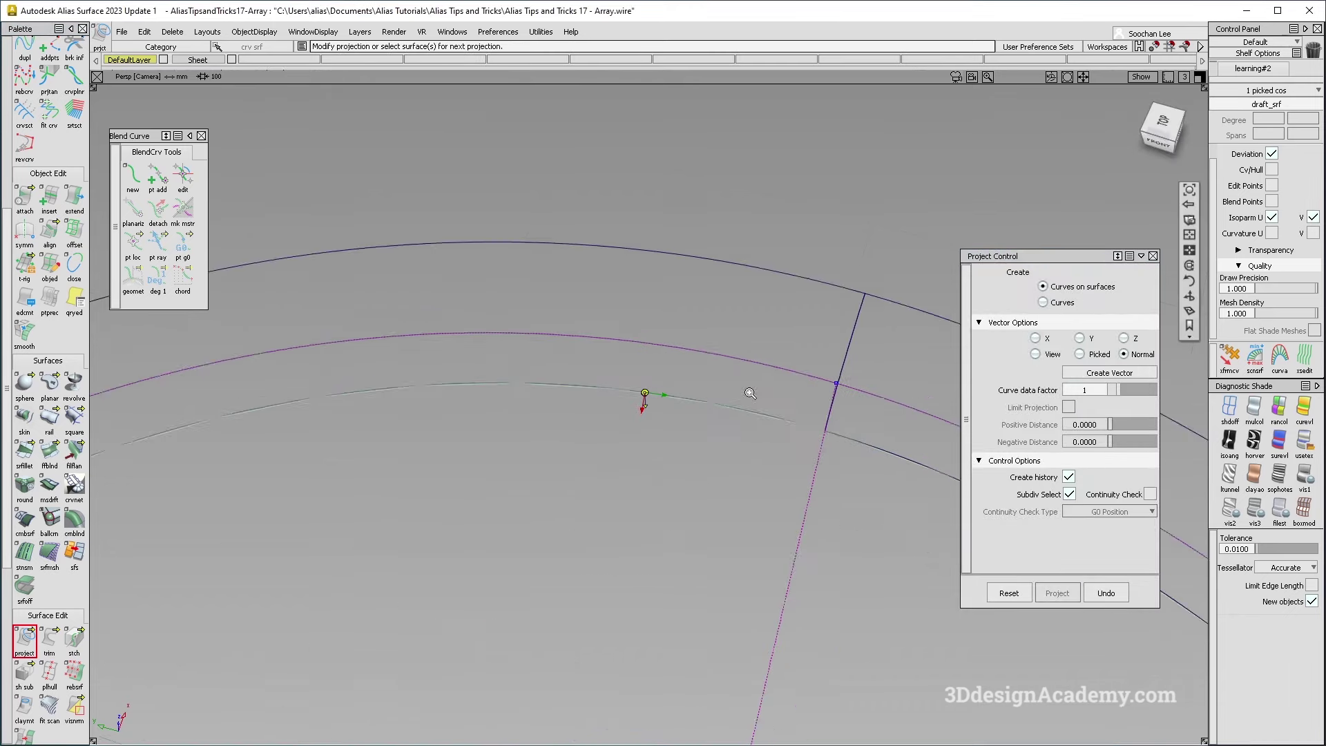
right_click_drag(750, 393, 781, 393, "alt+shift")
left_click_drag(670, 521, 636, 417, "ctrl+shift")
left_click(677, 402)
right_click_drag(636, 417, 539, 417, "alt+shift")
right_click_drag(698, 520, 502, 455, "alt+shift")
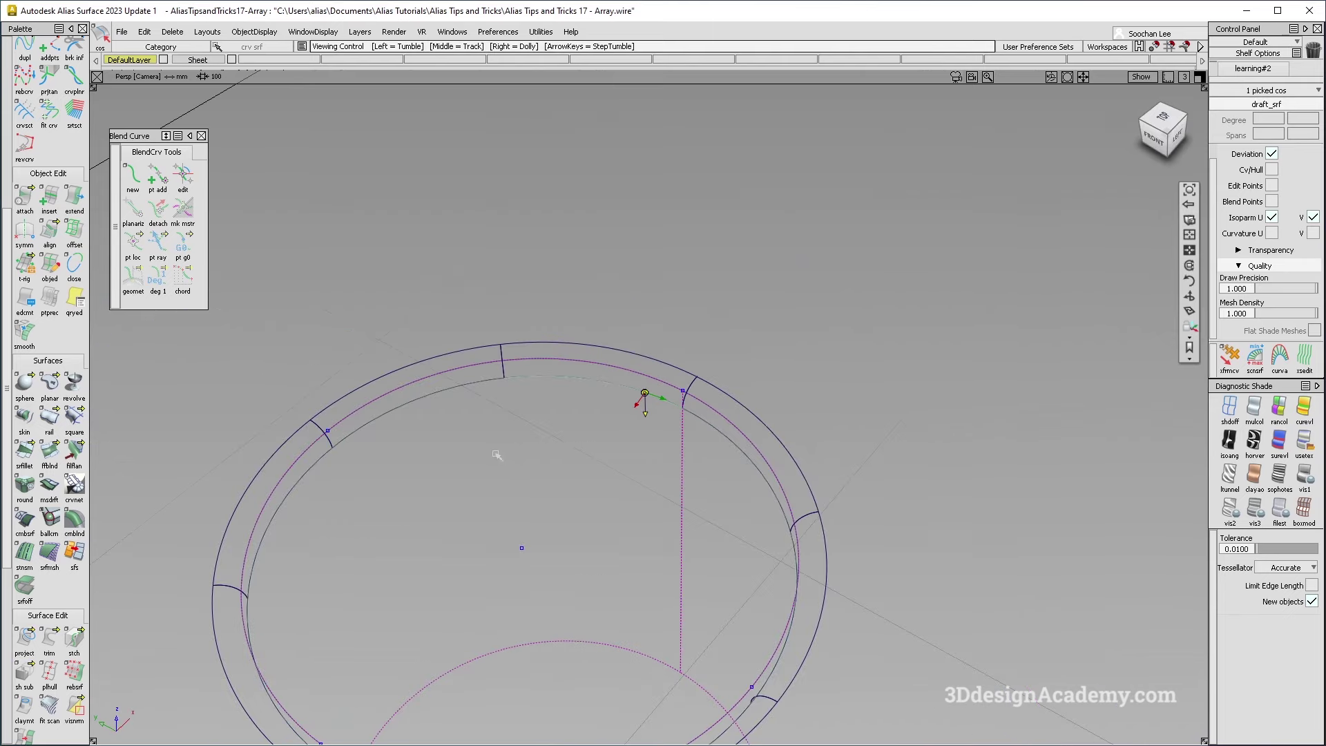
middle_click_drag(502, 454, 522, 392, "alt+shift")
left_click(483, 556)
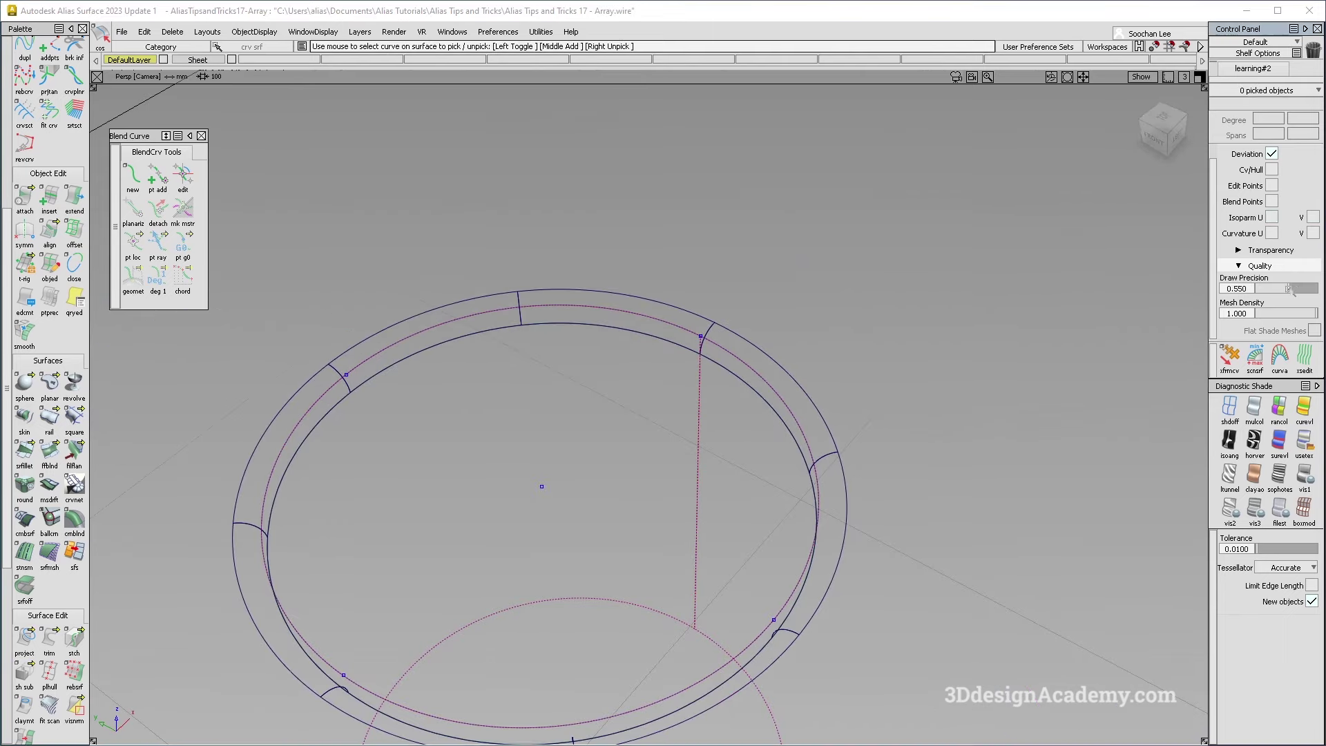
- Examine the fillet piece and wall surface around the seam by picking each one in close-up
left_click(654, 308)
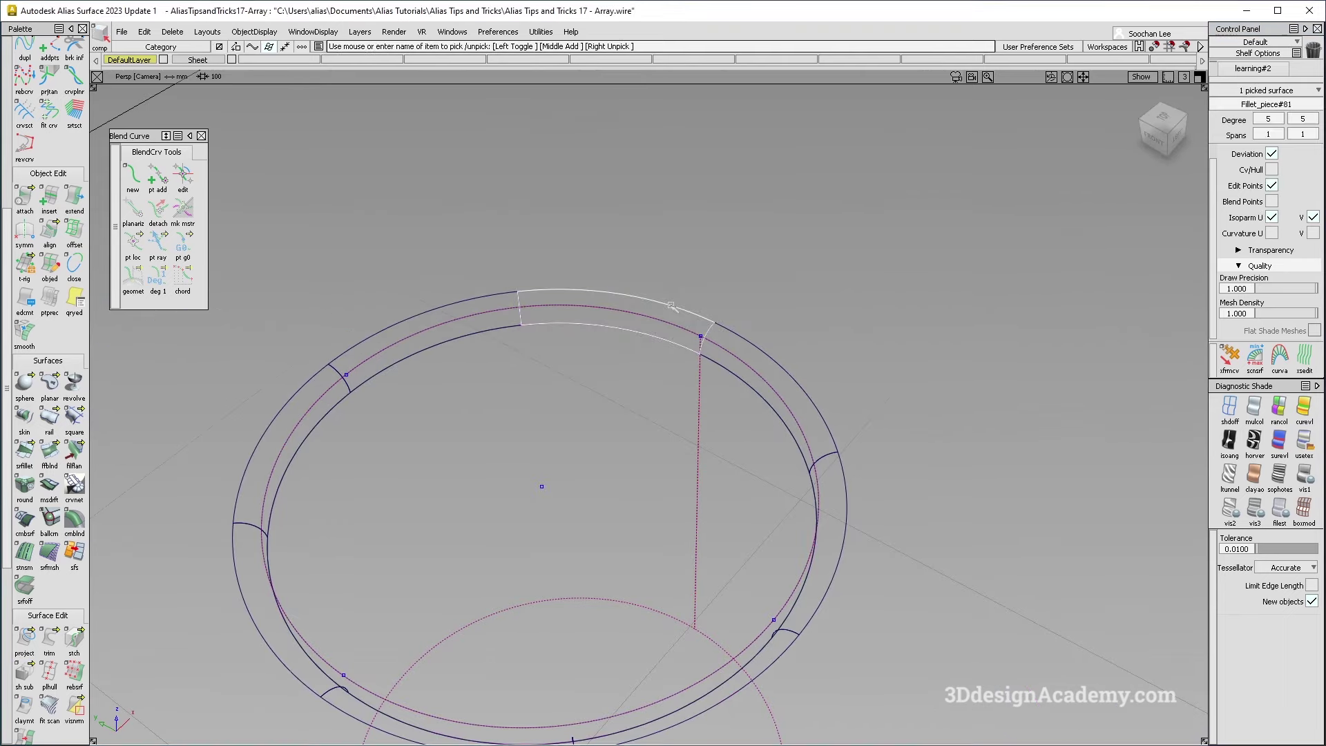
right_click_drag(656, 343, 536, 287, "alt+shift")
left_click_drag(536, 288, 598, 359, "alt+shift")
left_click_drag(527, 379, 527, 473, "ctrl+shift")
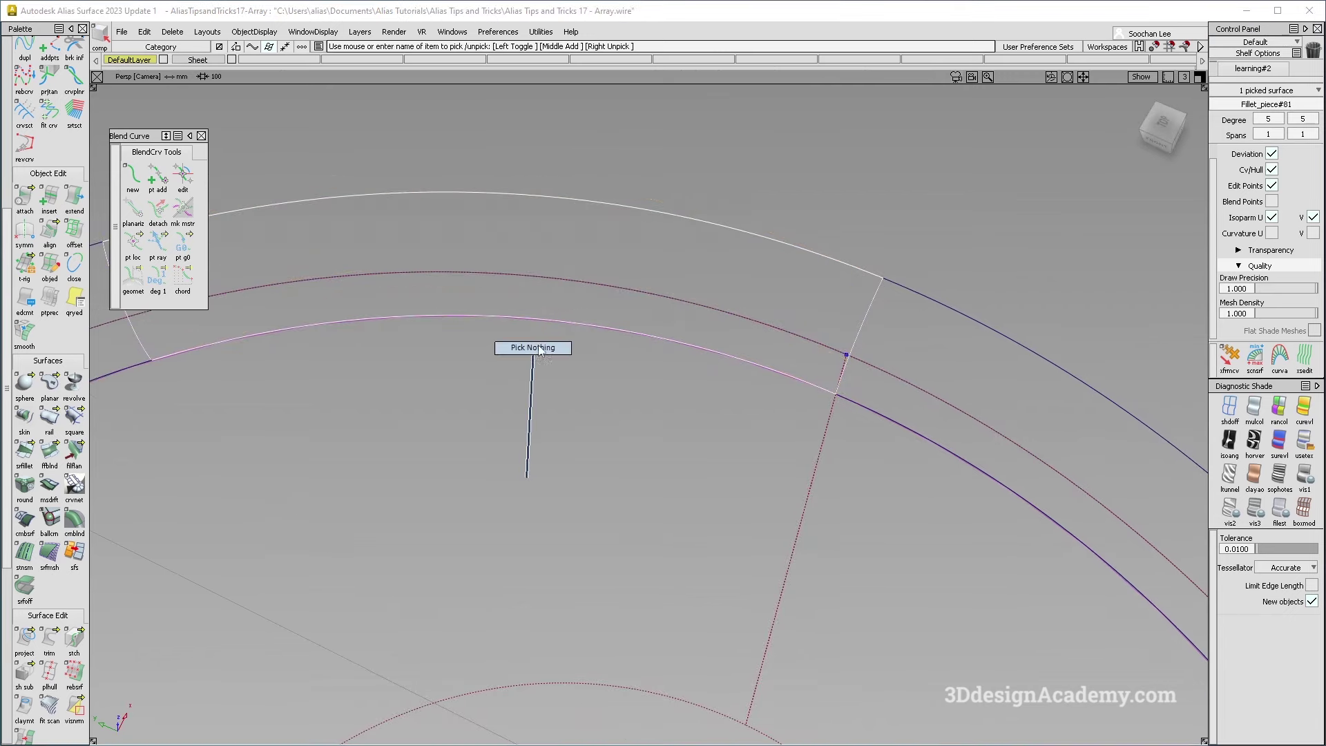
right_click_drag(527, 382, 582, 382, "alt+shift")
left_click_drag(583, 382, 563, 369, "alt+shift")
left_click_drag(544, 556, 525, 459, "ctrl+shift")
left_click_drag(666, 399, 578, 528, "ctrl+shift")
left_click(578, 551)
right_click_drag(445, 399, 516, 497, "ctrl+shift")
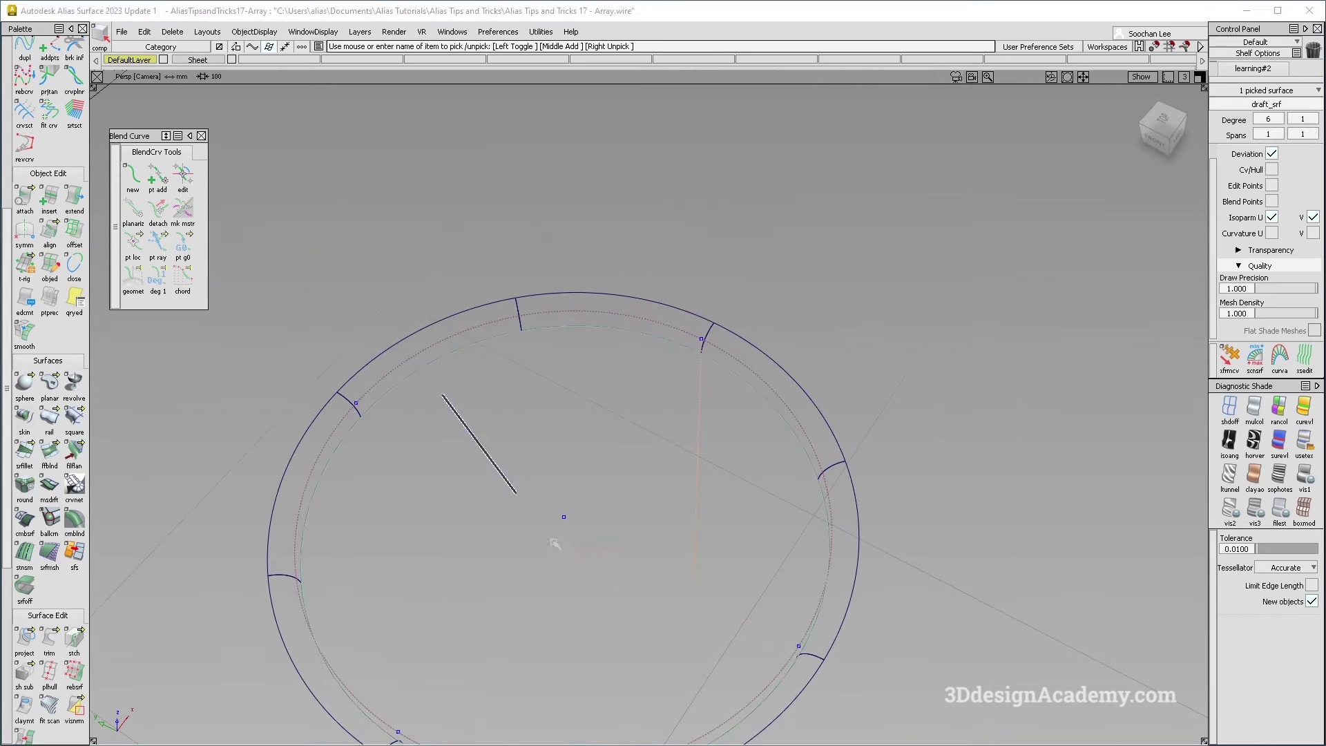
right_click_drag(605, 462, 675, 396, "alt+shift")
left_click_drag(599, 437, 599, 504, "ctrl+shift")
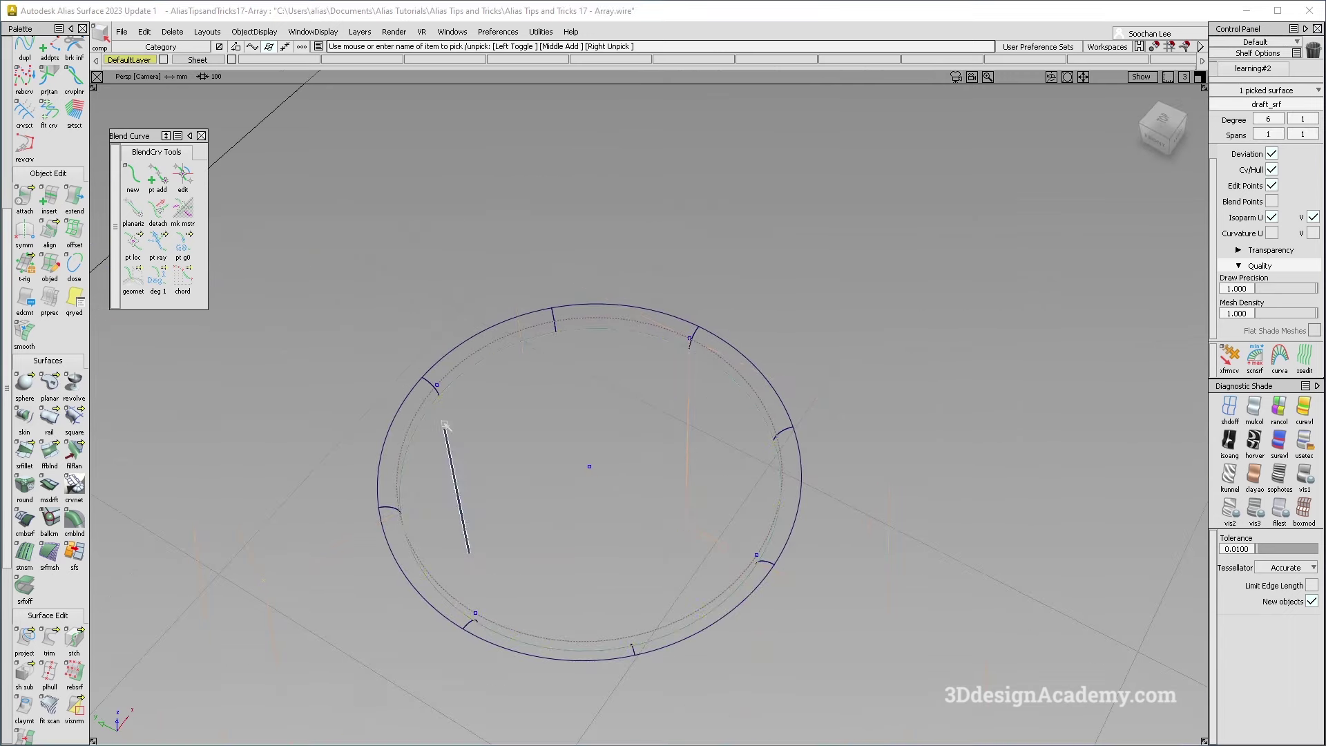
right_click_drag(465, 521, 591, 554, "ctrl+shift")
- Trim the wall along the projected curves, keeping the part below the fillet, and check the result with Multi Color shading
left_click(618, 508)
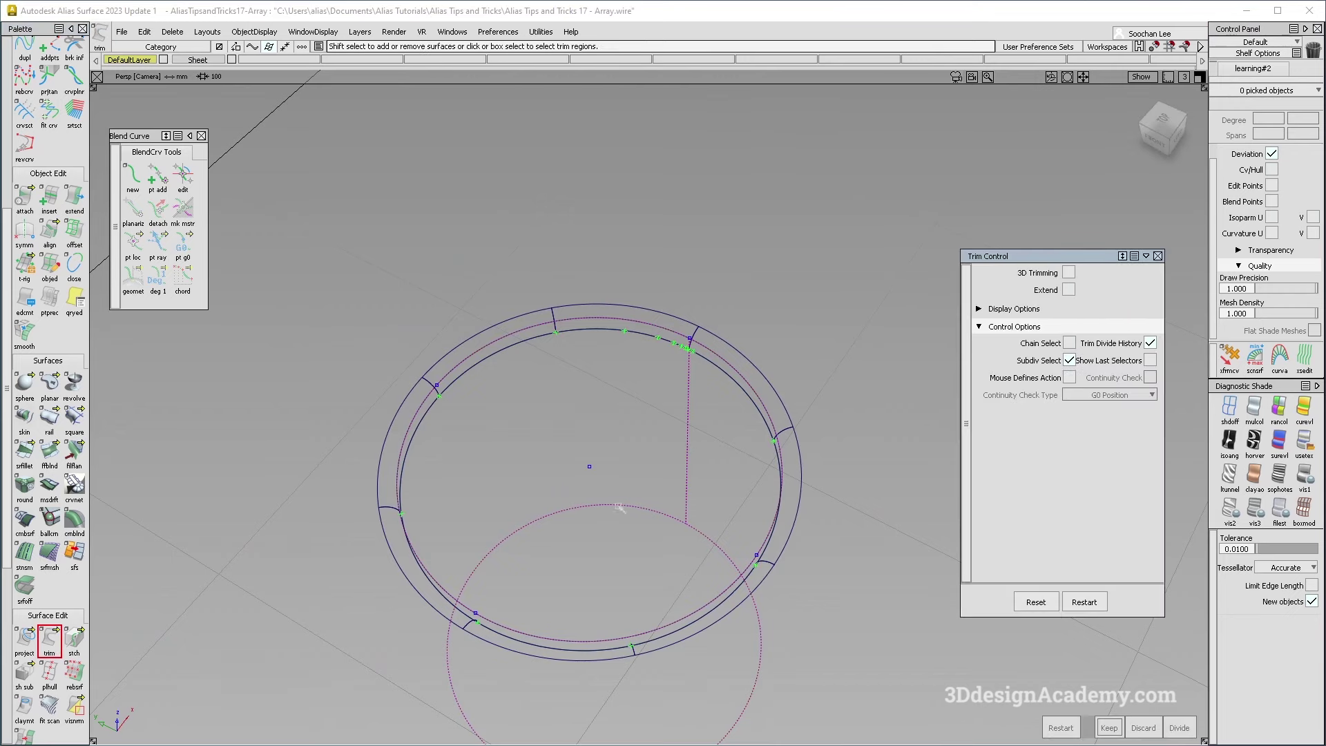
left_click(646, 378)
key("space")
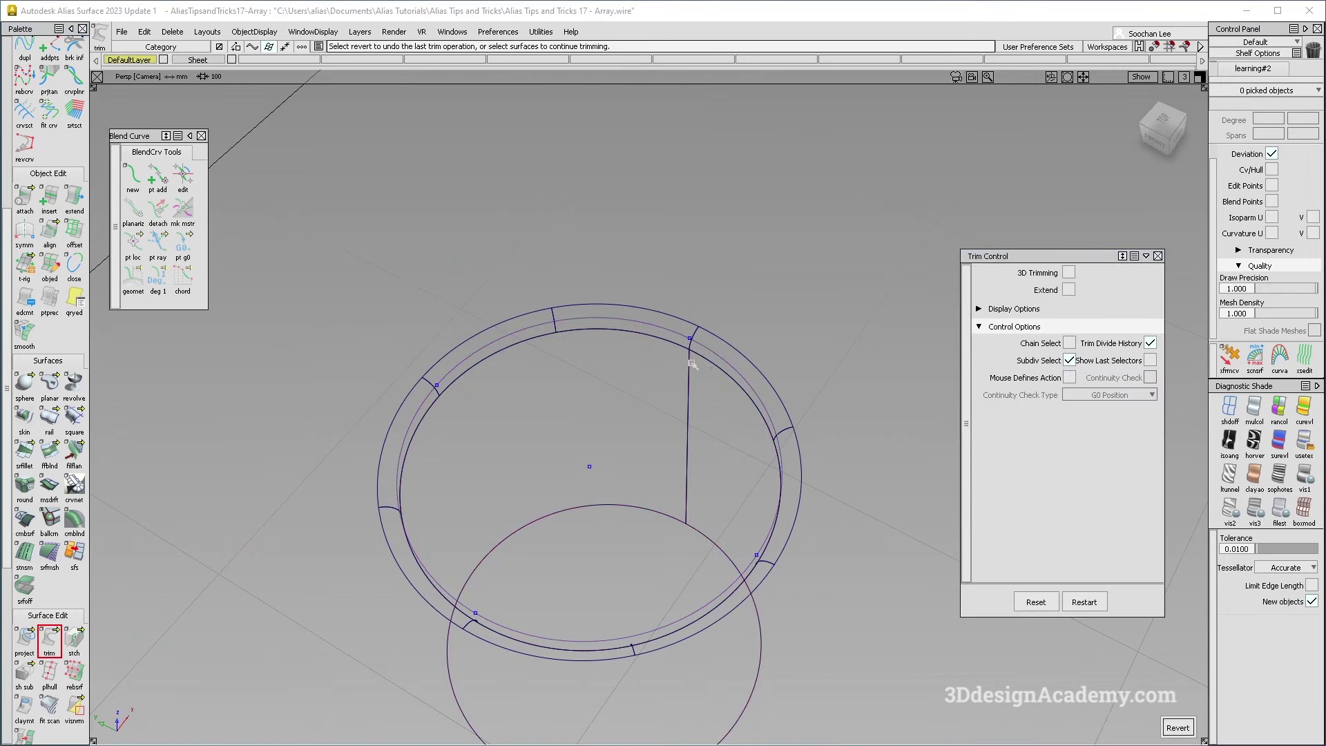
left_click(1254, 410)
mouse_move(690, 387)
left_mouse_down("alt+shift")
mouse_move(514, 373)
mouse_move(499, 342)
mouse_move(554, 529)
left_mouse_up("alt+shift")
left_click(1229, 410)
left_click_drag(595, 367, 21, 426, "ctrl+shift")
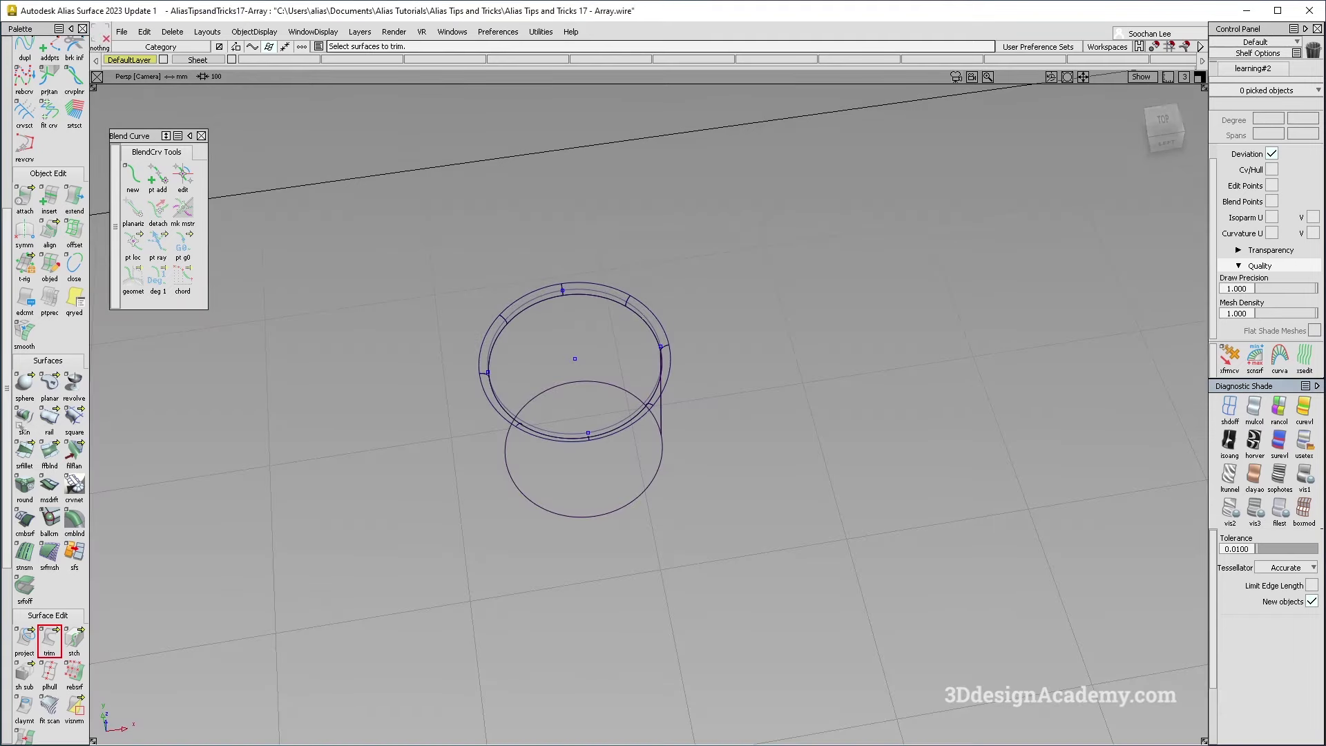
- Duplicate the fillet's outer edge segments as curves around the whole hole
left_click(24, 640)
right_click_drag(473, 378, 444, 394, "alt+shift")
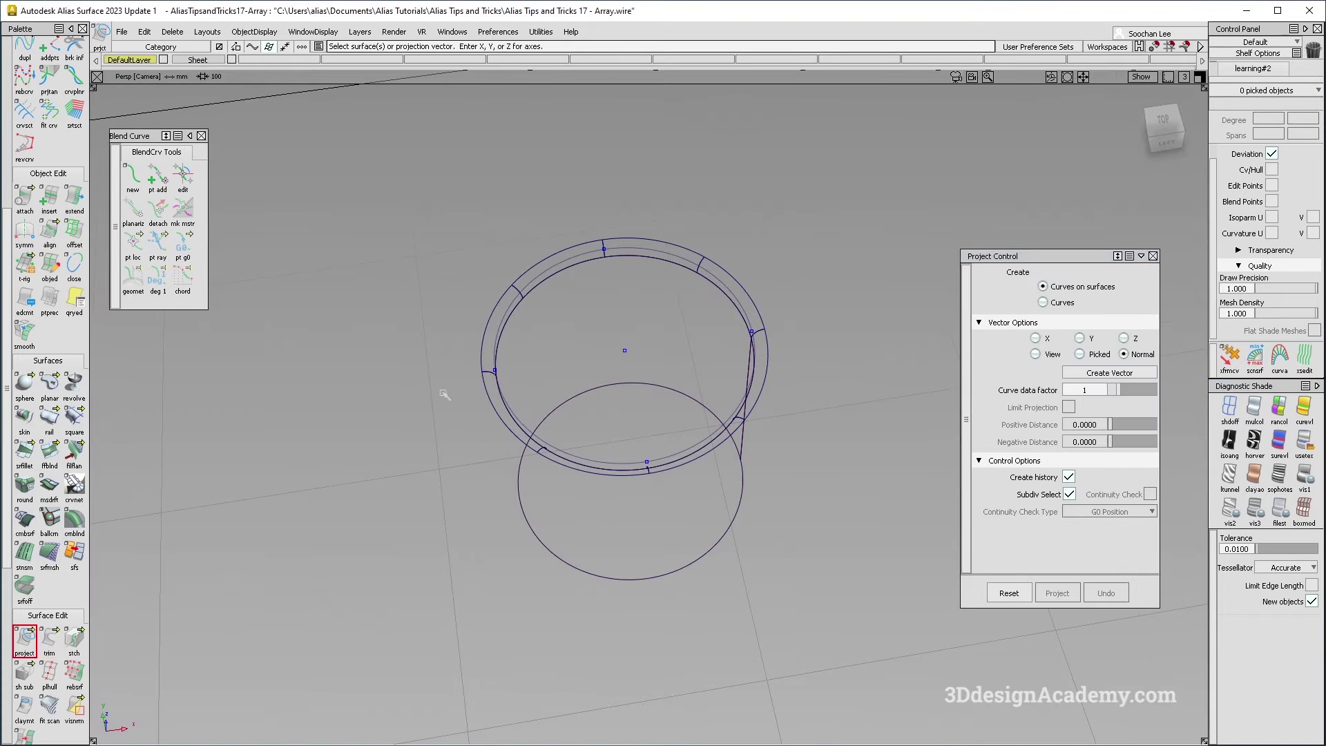
left_click(25, 47)
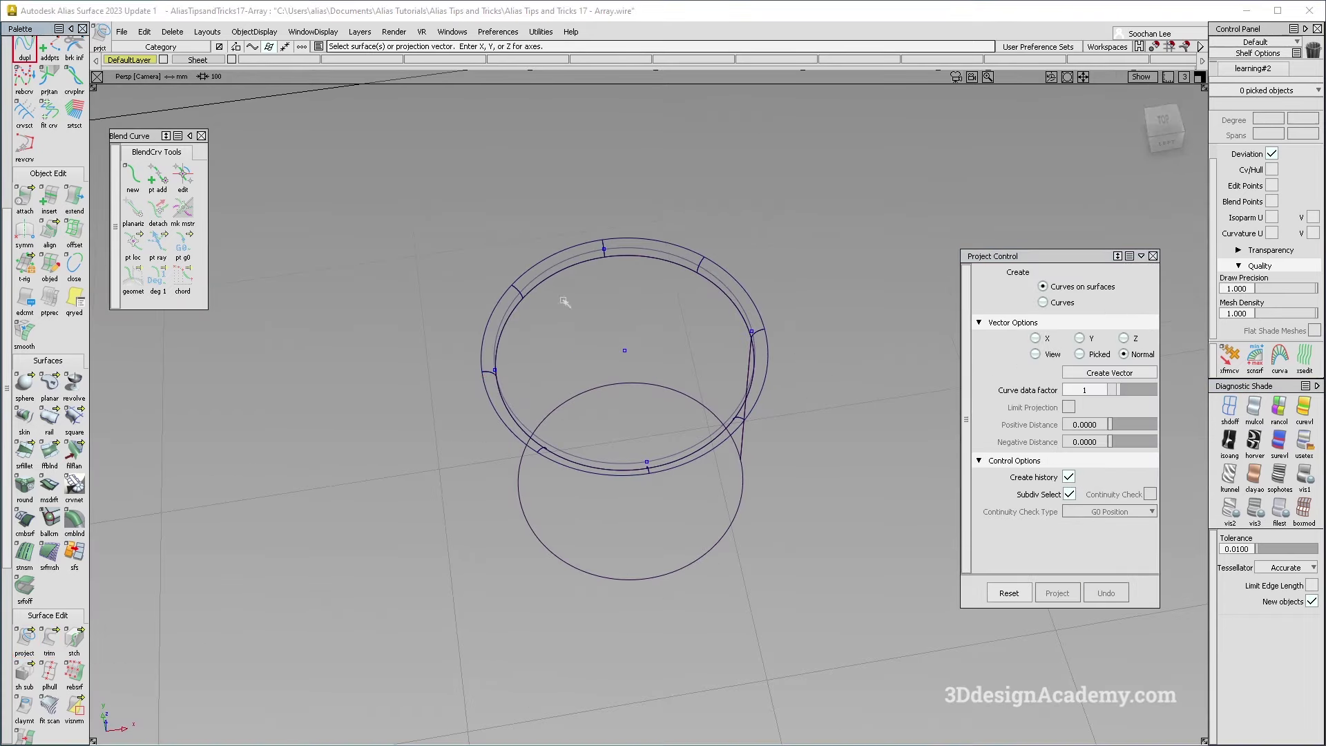
left_click(489, 330)
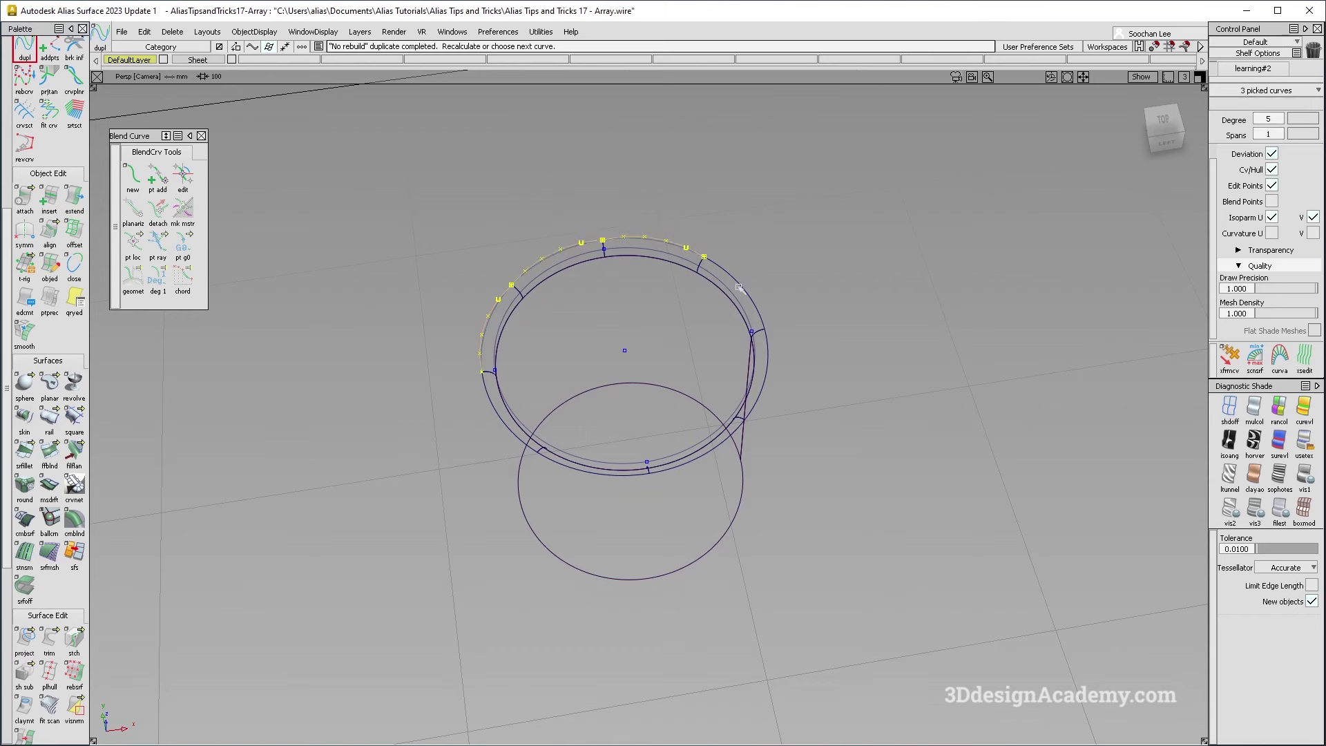
left_click(731, 434)
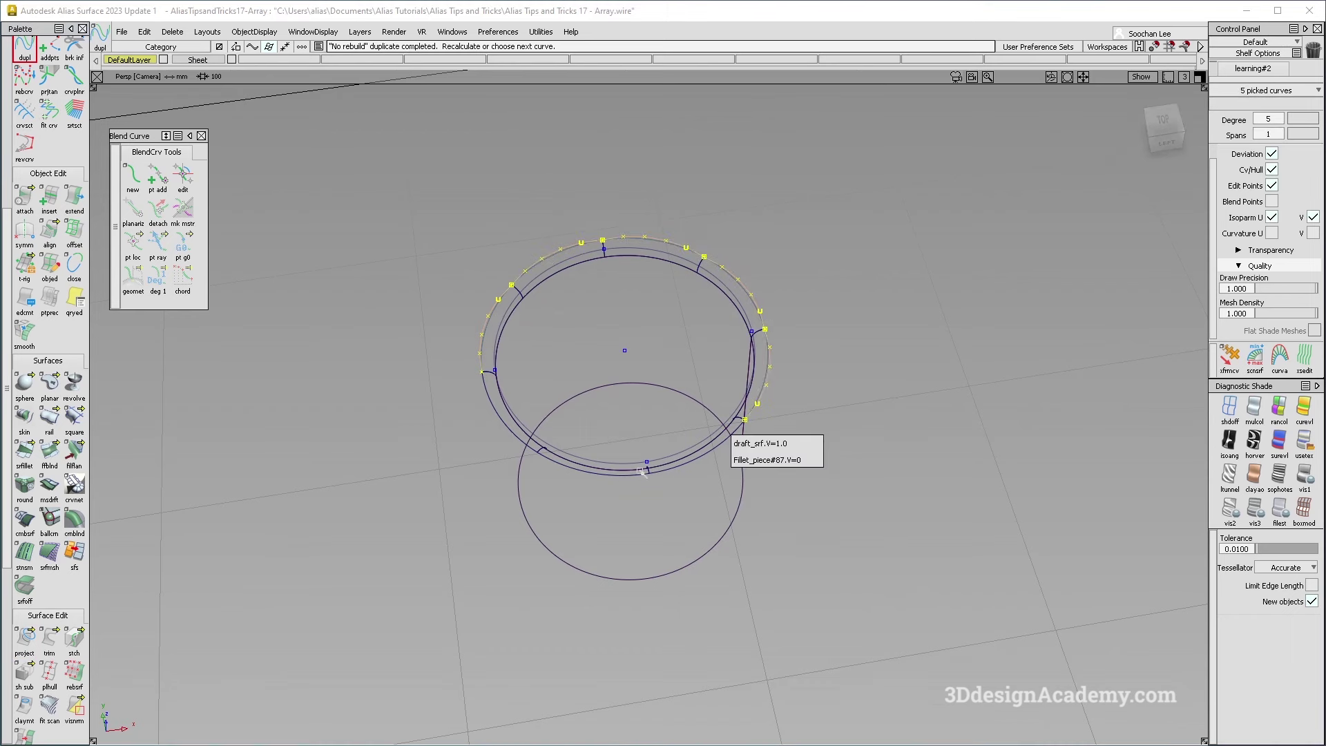
left_click(634, 478)
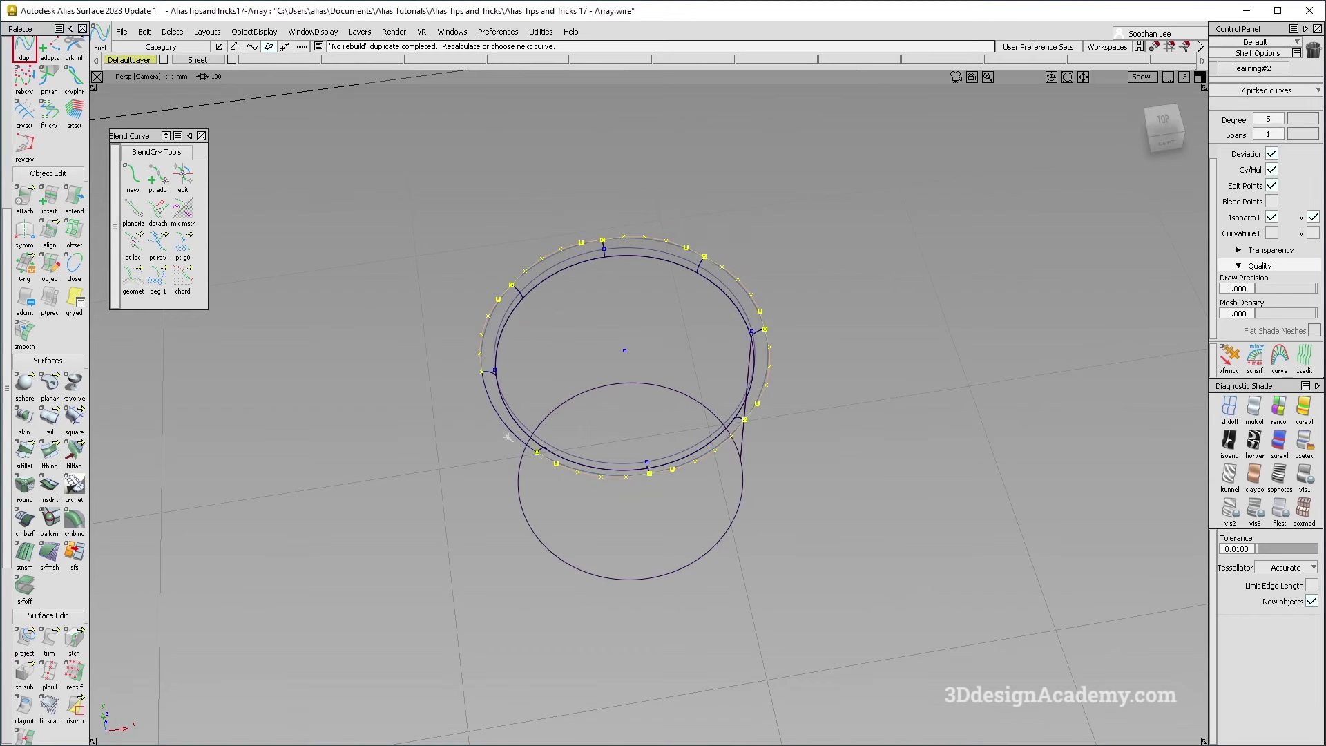
- Create a new layer, assign the duplicated edge curves to it, and hide the layer
left_click(359, 33)
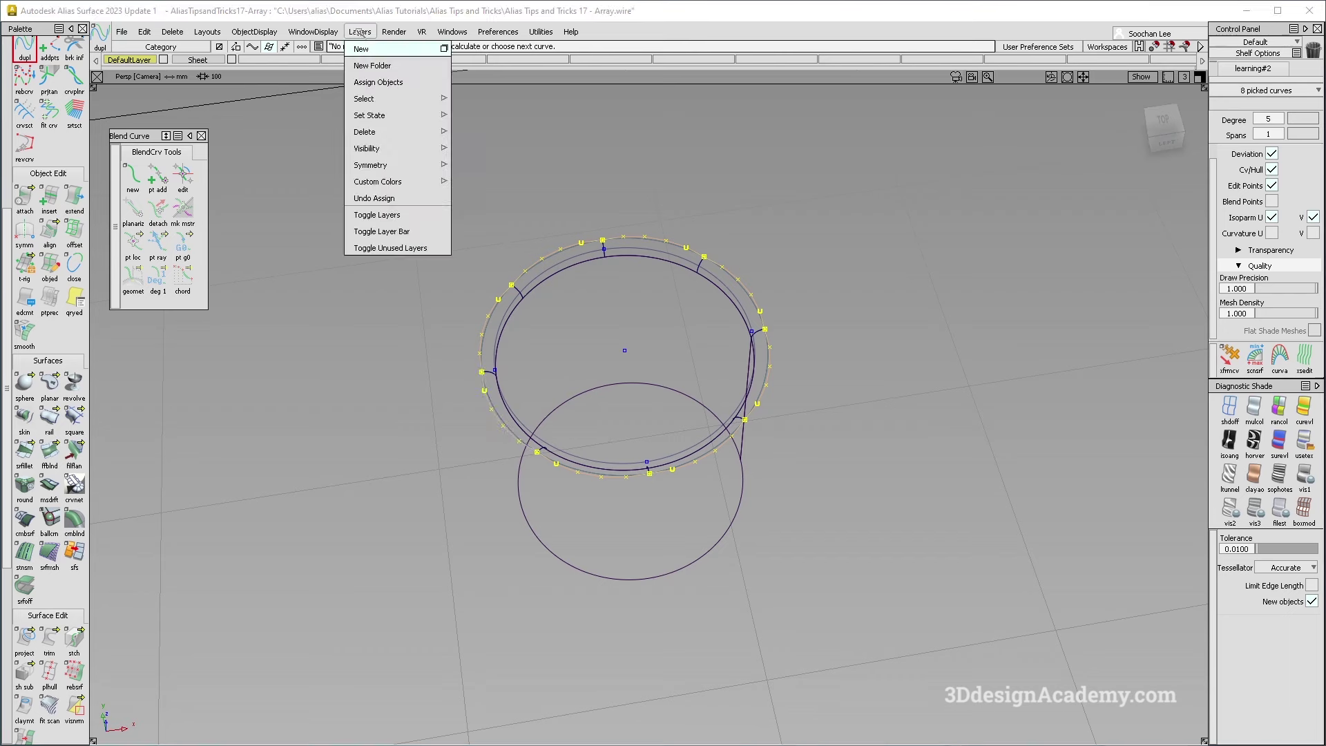
left_click(368, 49)
left_click_drag(279, 60, 276, 71)
left_click(300, 60)
- Build a radial XY array of the center hole's fillet and wall, with radial number 4, spacing 125 and angular number 5, then clear the selection
left_click_drag(663, 509, 661, 267, "ctrl+shift")
left_click(648, 259)
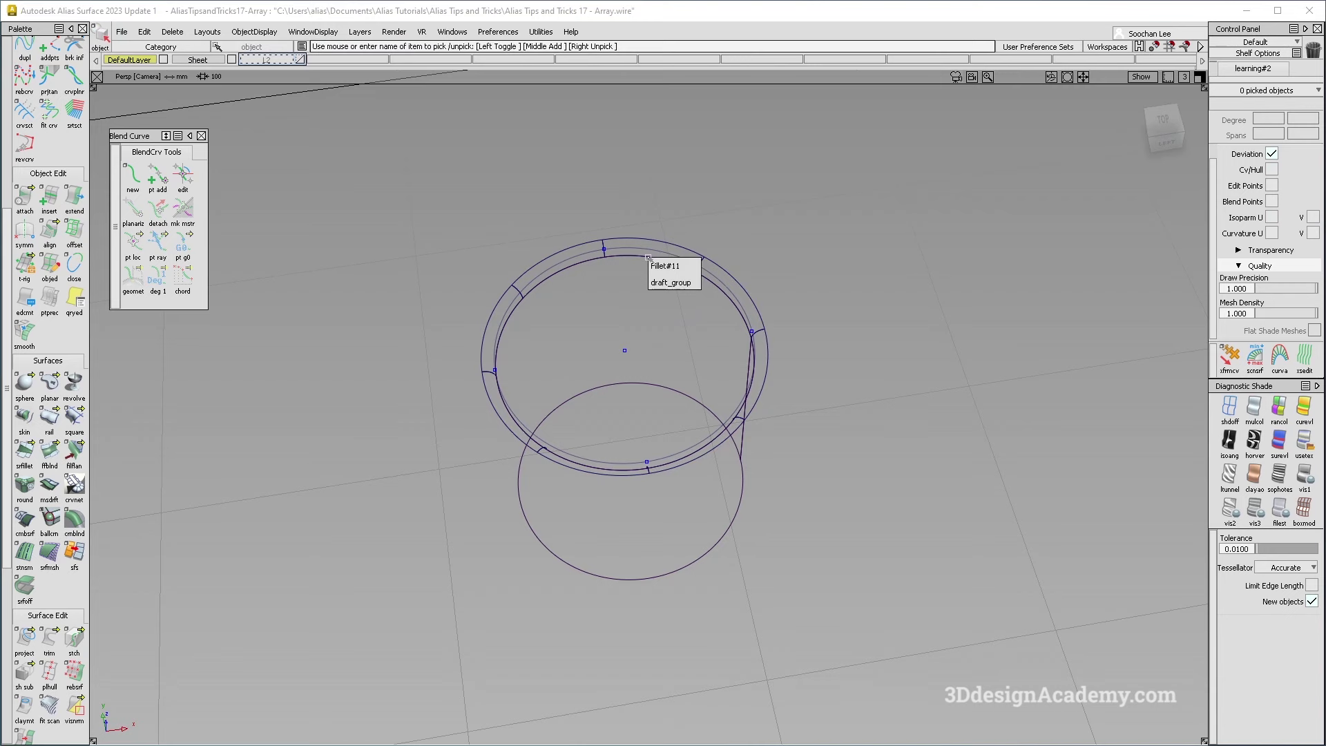
left_click(664, 267)
left_click(658, 387)
right_click_drag(662, 388, 652, 351, "alt+shift")
left_click_drag(652, 350, 642, 373, "alt+shift")
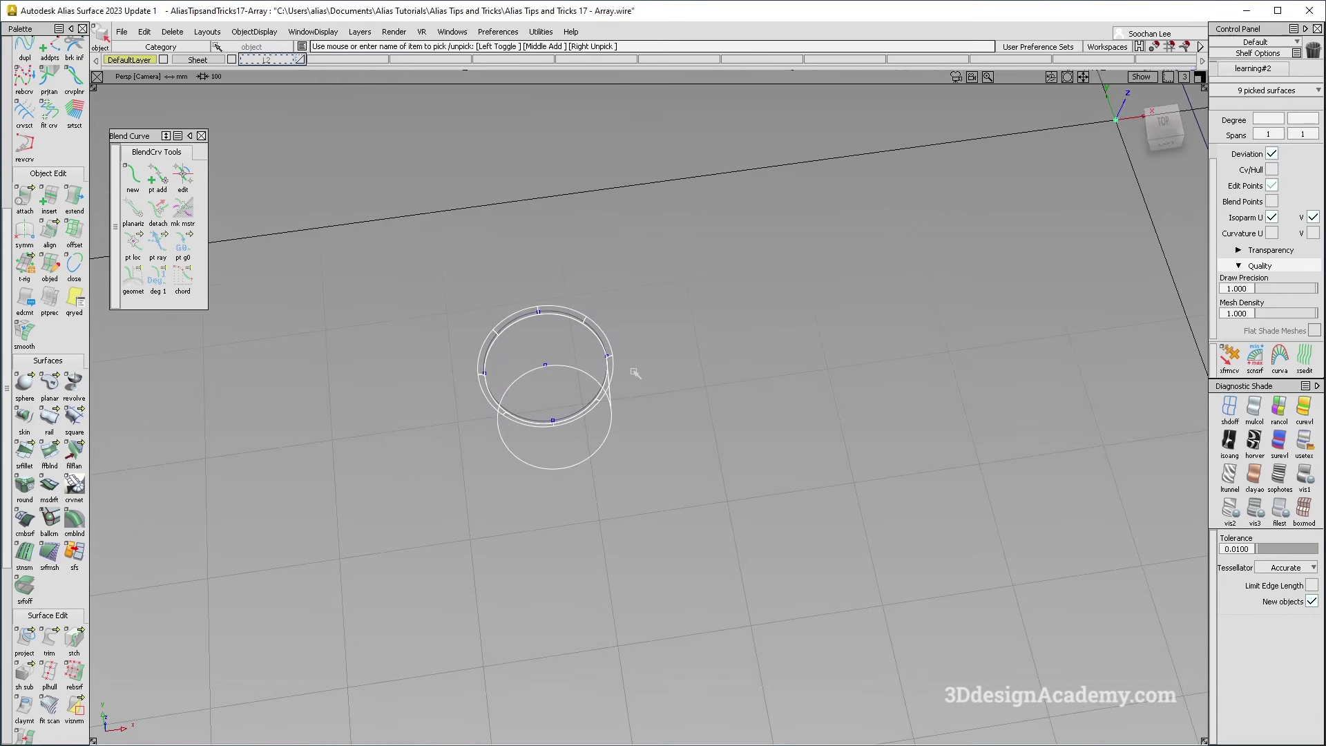
right_click_drag(677, 375, 661, 319, "alt+shift")
middle_click_drag(660, 320, 686, 319, "alt+shift")
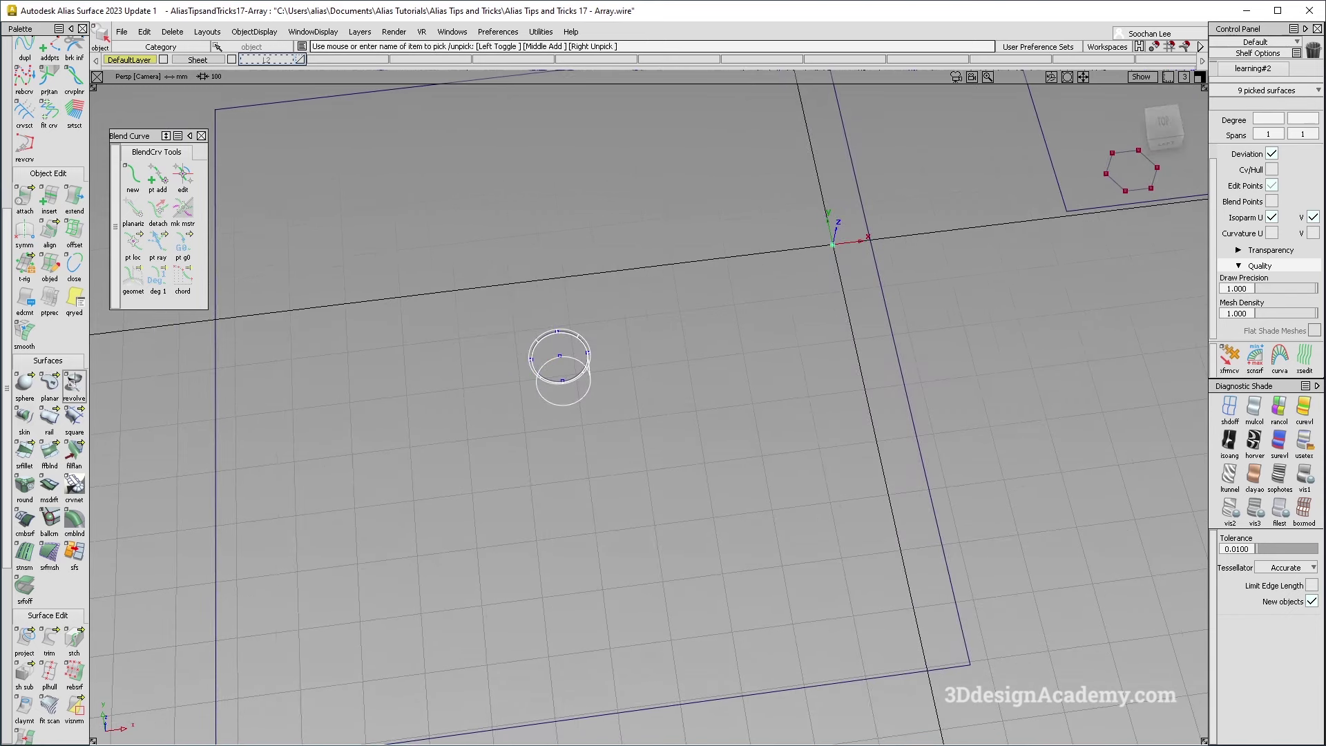
key("F5")
scroll(41, 207, "up", 5)
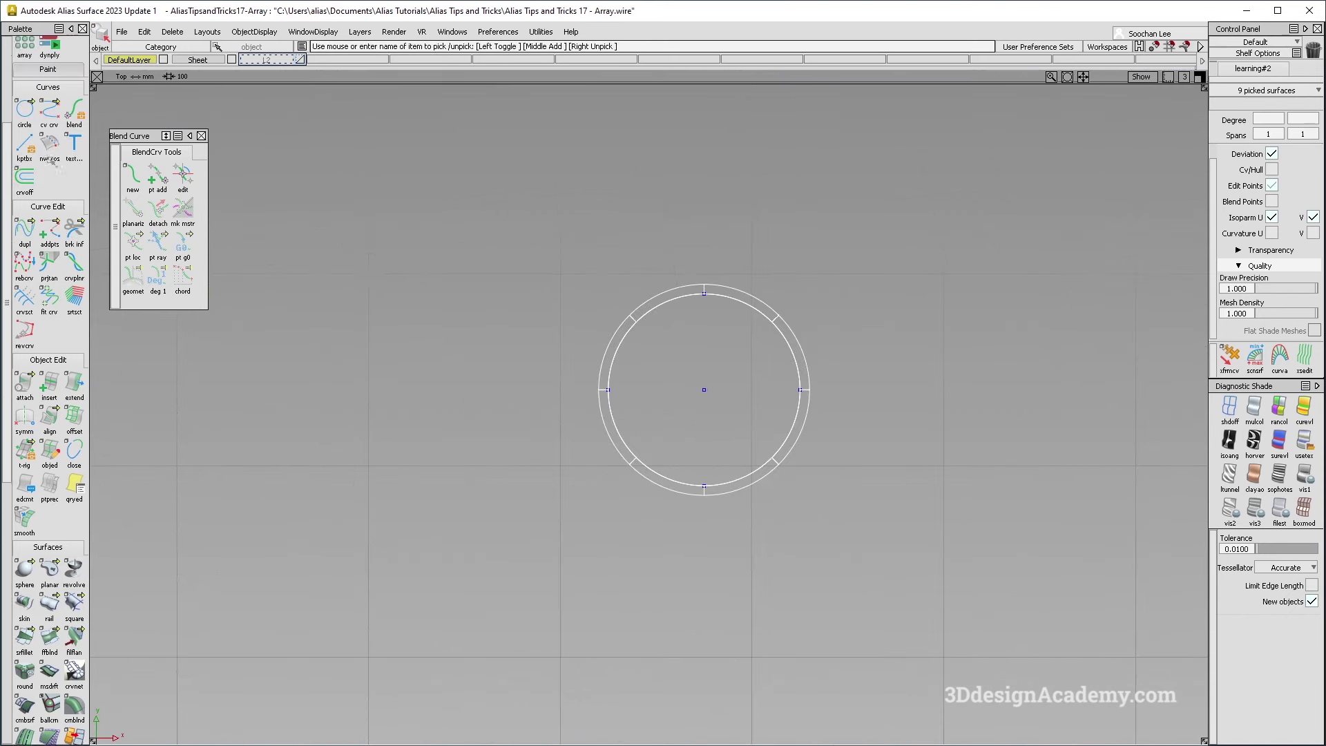
left_click(24, 178)
right_click_drag(877, 409, 933, 485, "alt+shift")
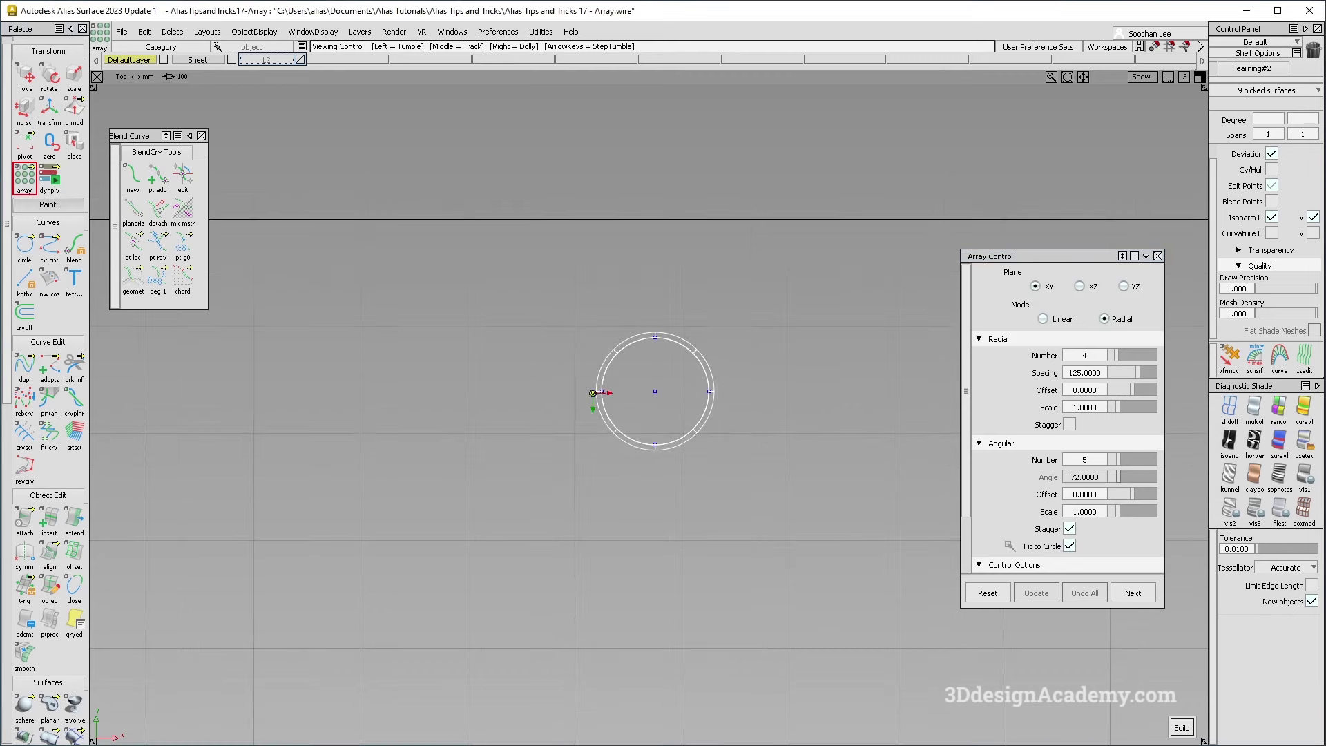
right_click_drag(762, 462, 1016, 489, "alt+shift")
left_click(1183, 725)
middle_click_drag(826, 366, 744, 373, "alt+shift")
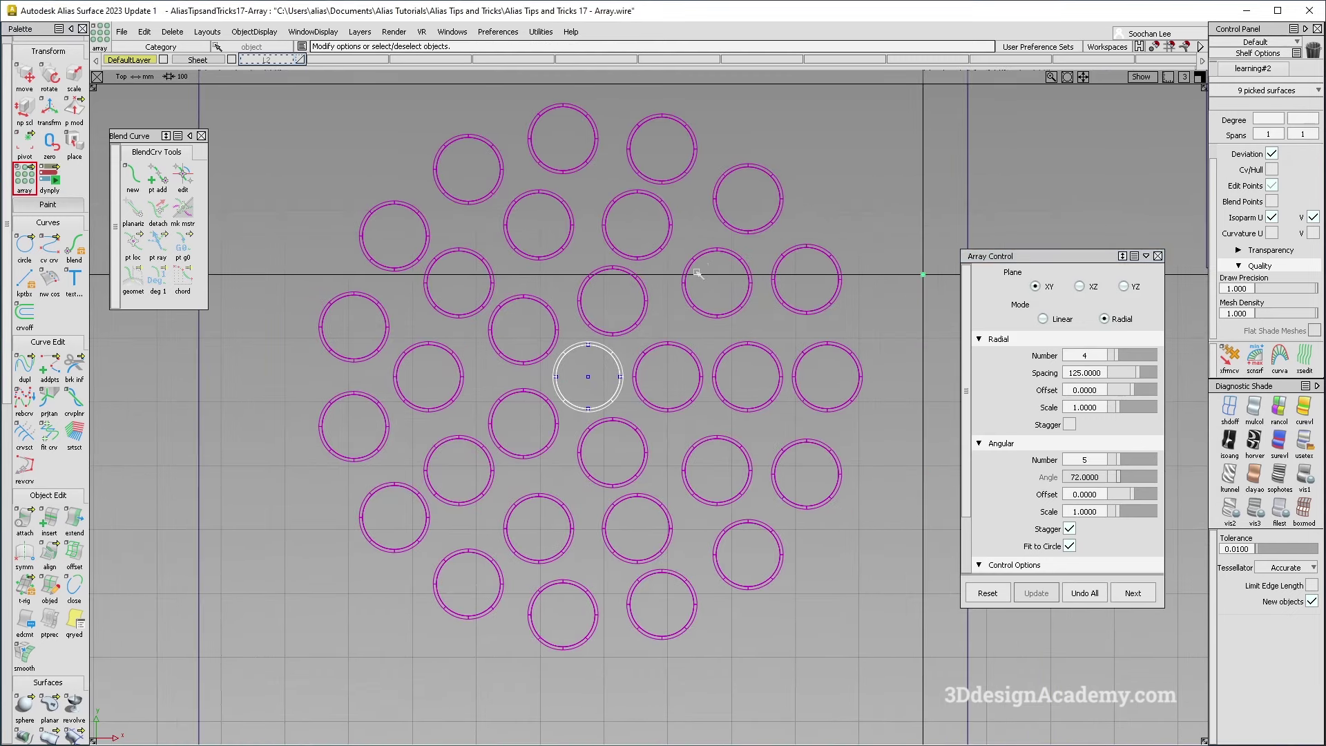
left_click_drag(676, 397, 680, 448, "ctrl+shift")
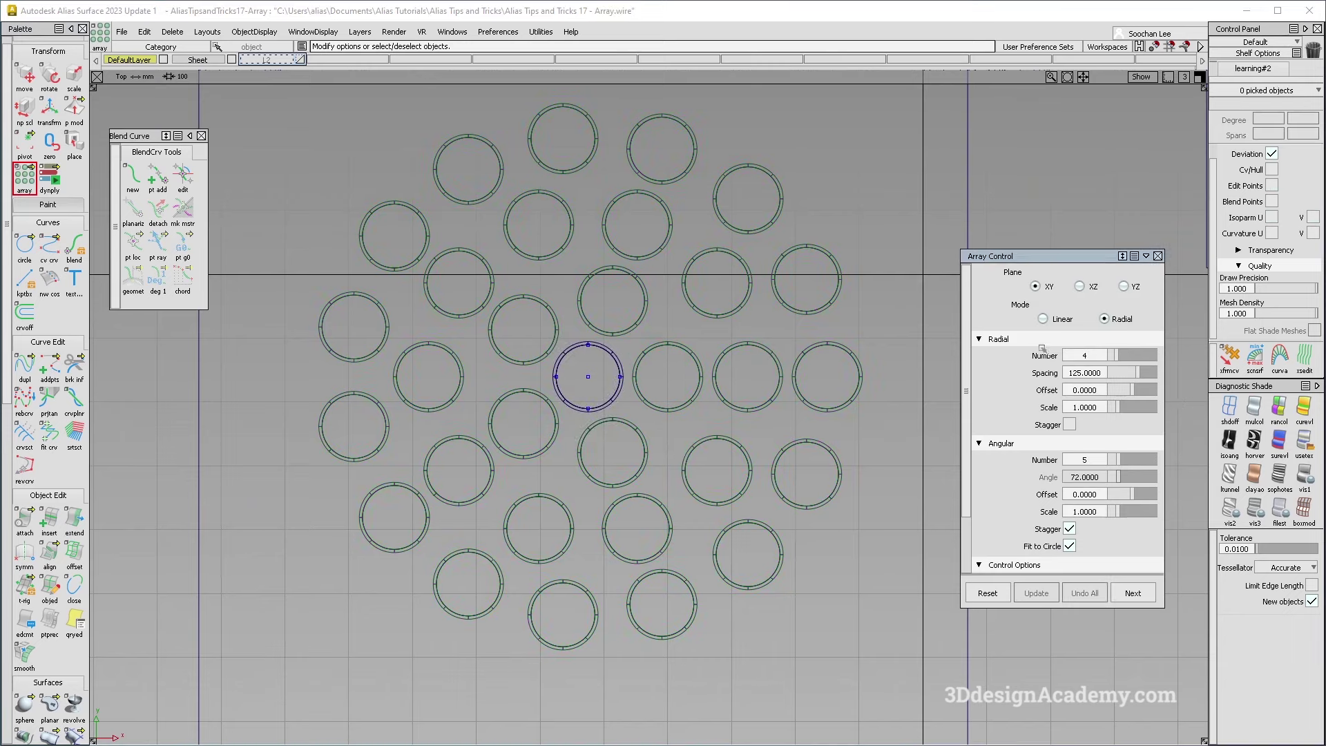
- Examine the arrayed fillets and walls from several angles in the perspective view
key("F8")
left_click(1251, 411)
left_click_drag(600, 311, 596, 366, "alt+shift")
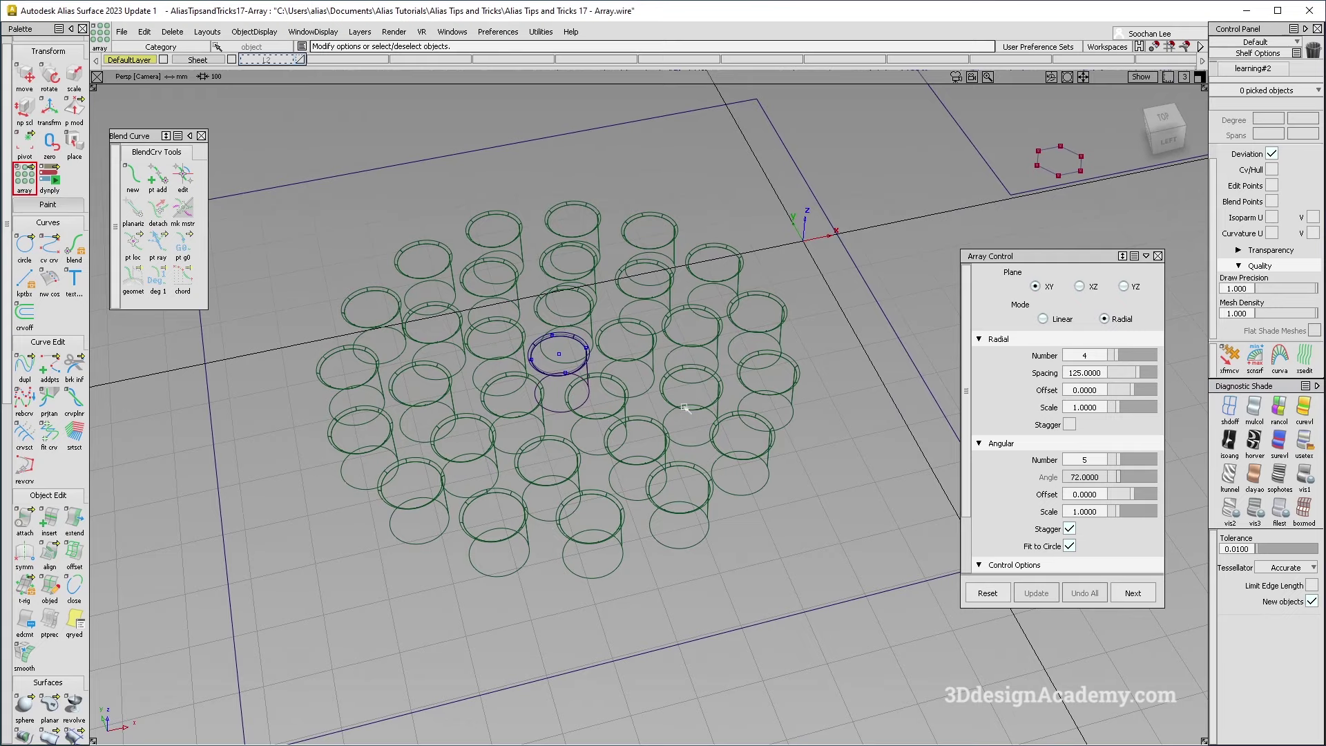
left_click_drag(659, 397, 509, 376, "alt+shift")
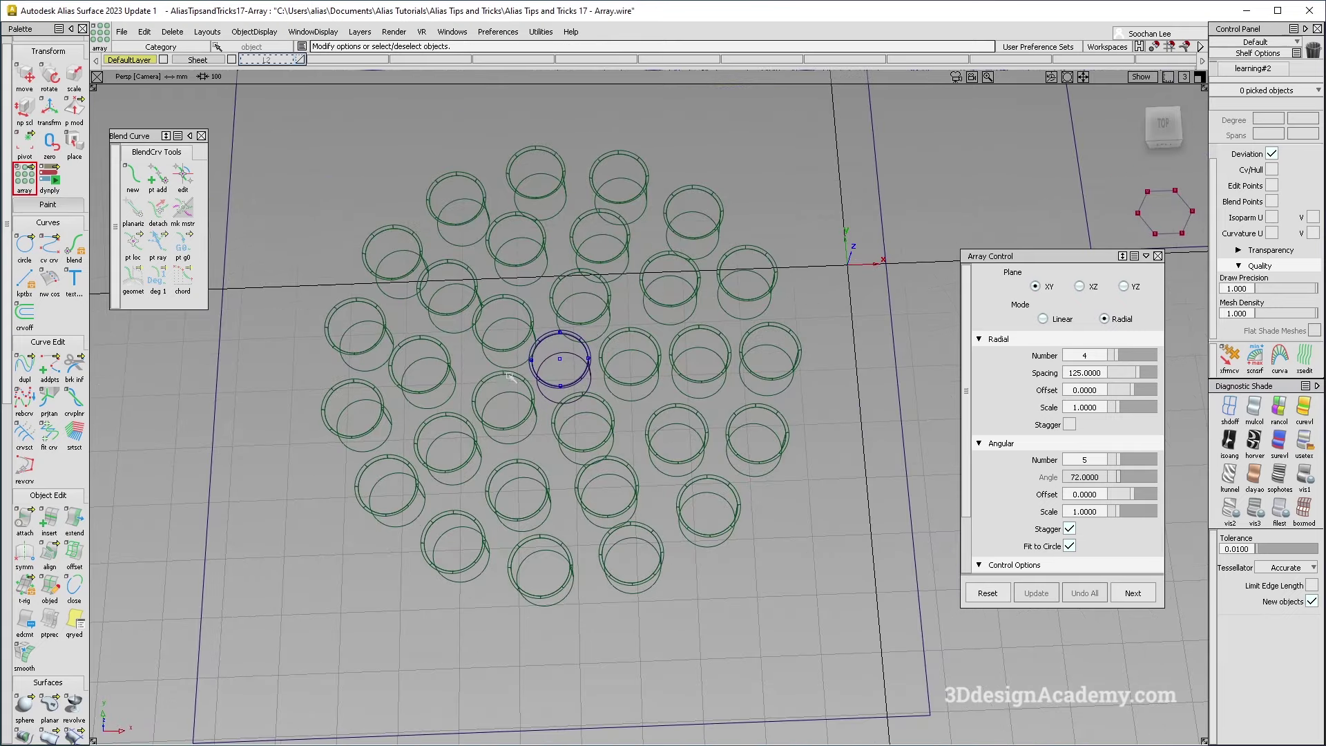
left_click_drag(742, 561, 637, 419, "alt+shift")
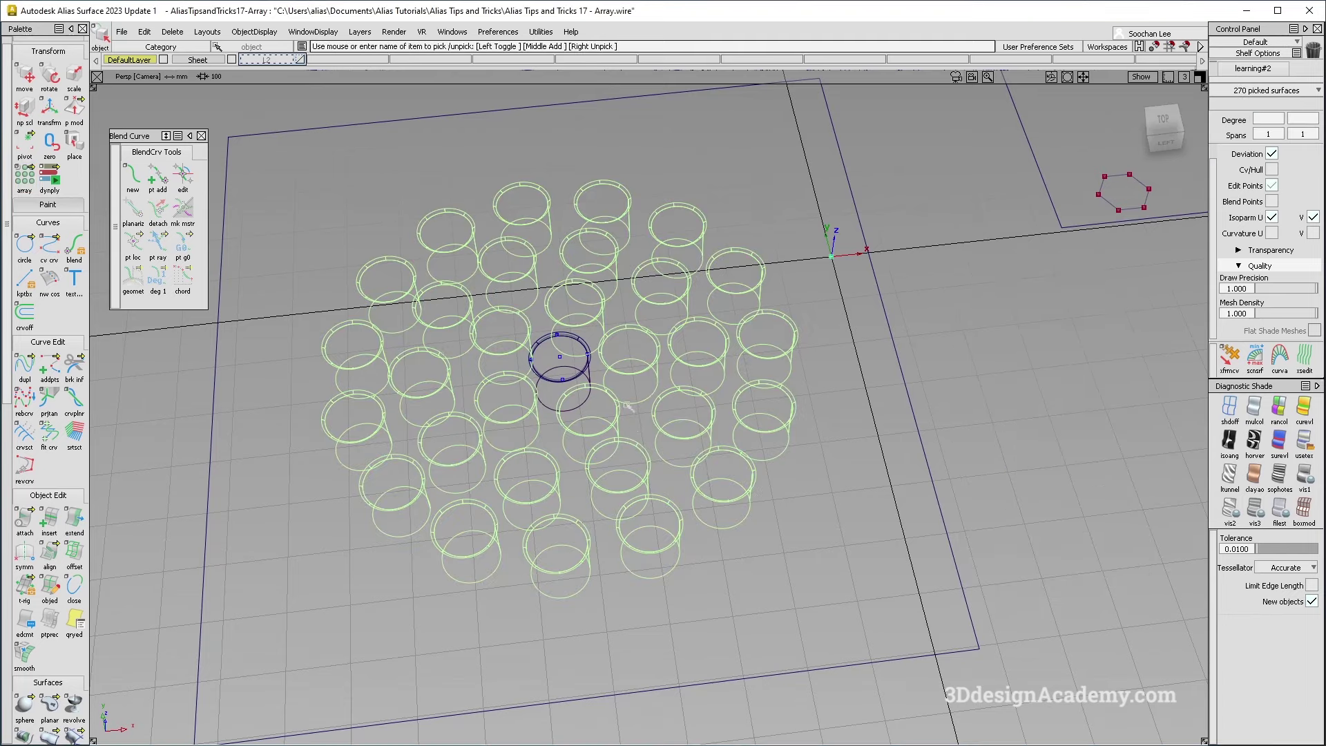
- Delete the construction history of the arrayed fillets and walls and apply multi-color shading
left_click(173, 32)
left_click(207, 65)
left_click(1255, 408)
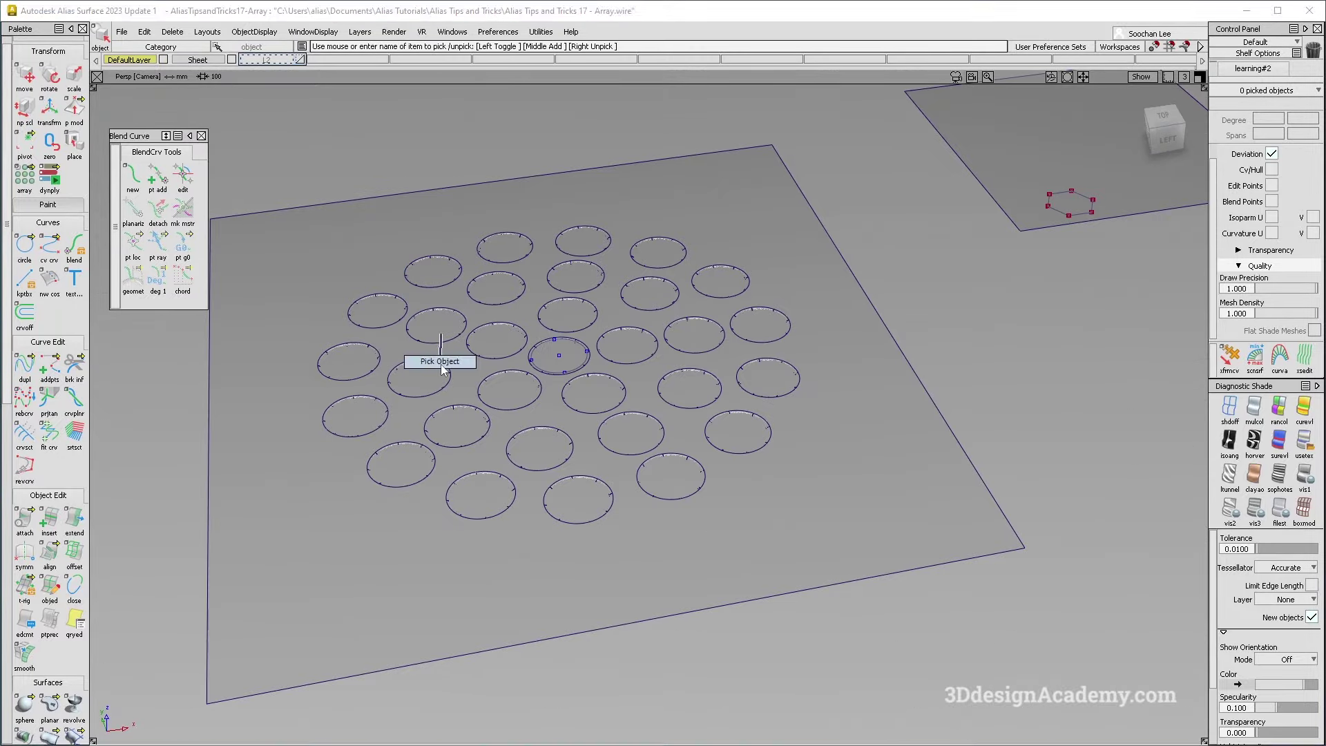
- Make the arrayed fillets and walls invisible, together with the center hole's original surfaces
left_click(528, 364)
left_click(540, 373)
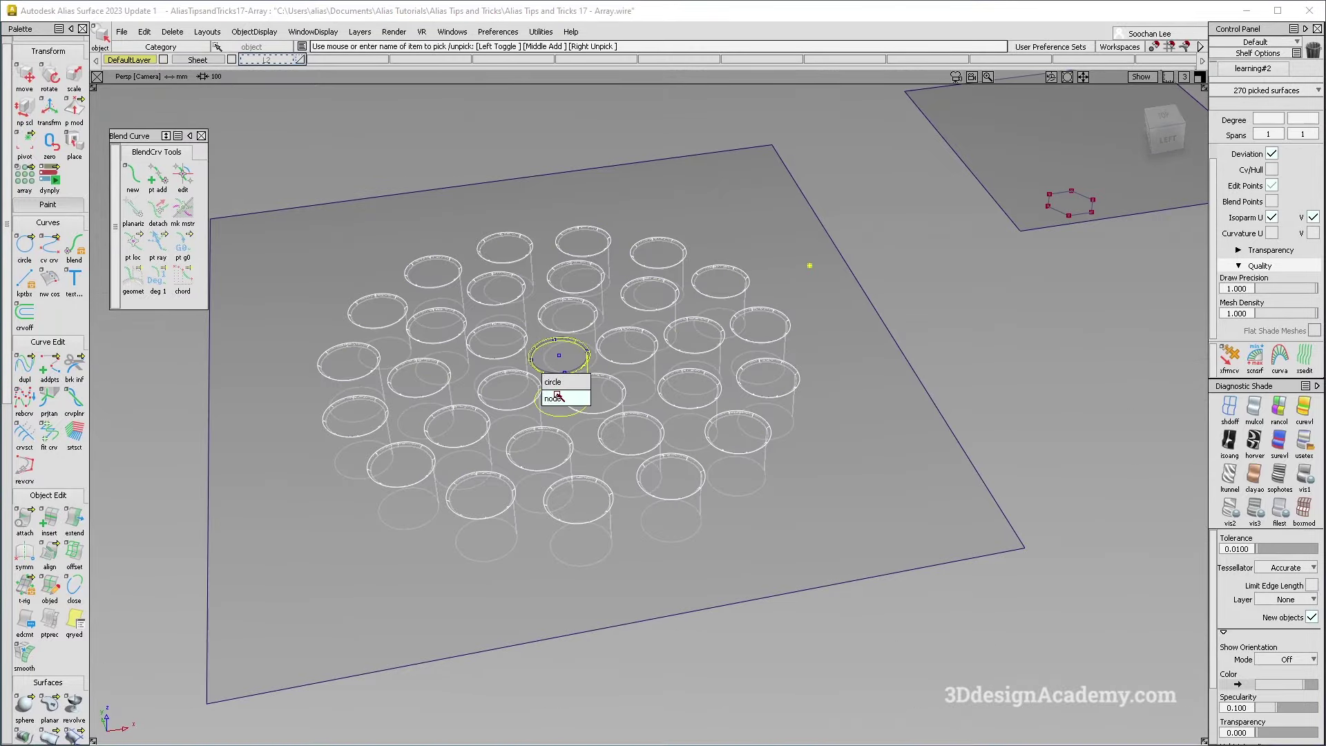
left_click(555, 397)
left_click(254, 32)
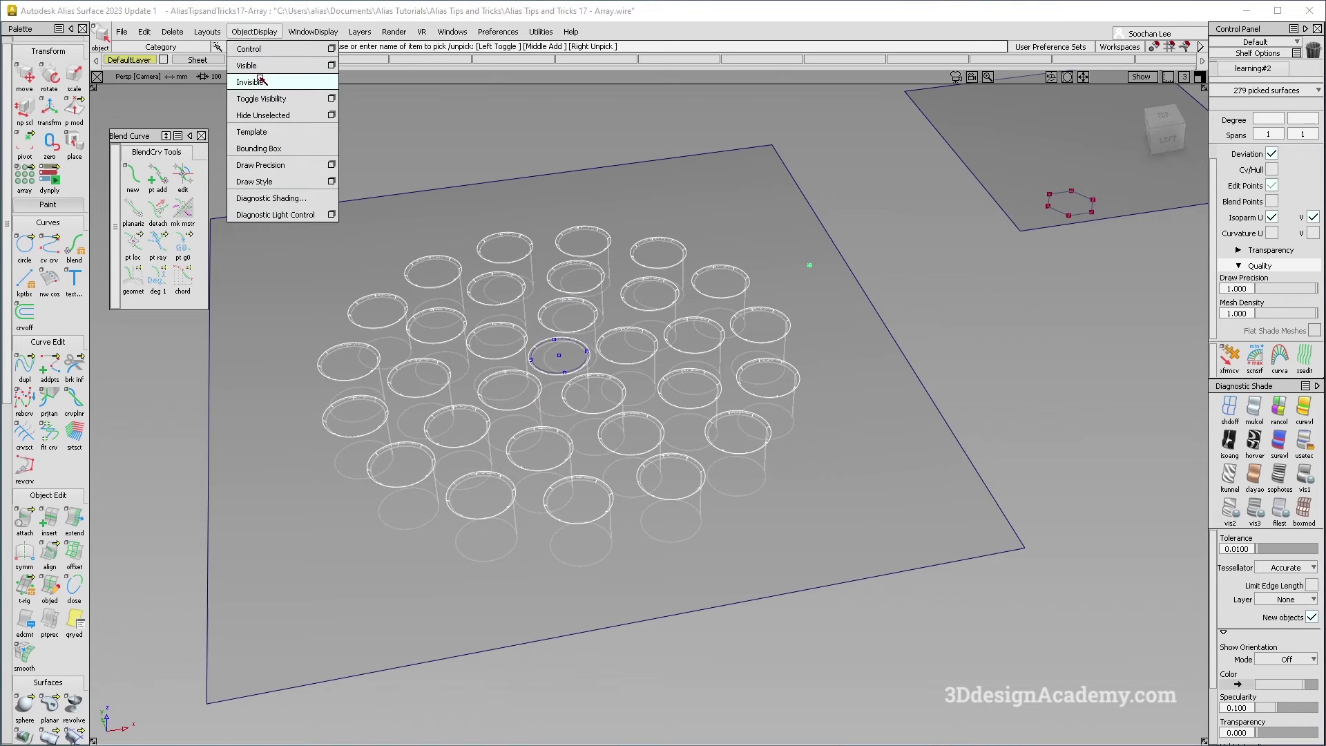
left_click(261, 80)
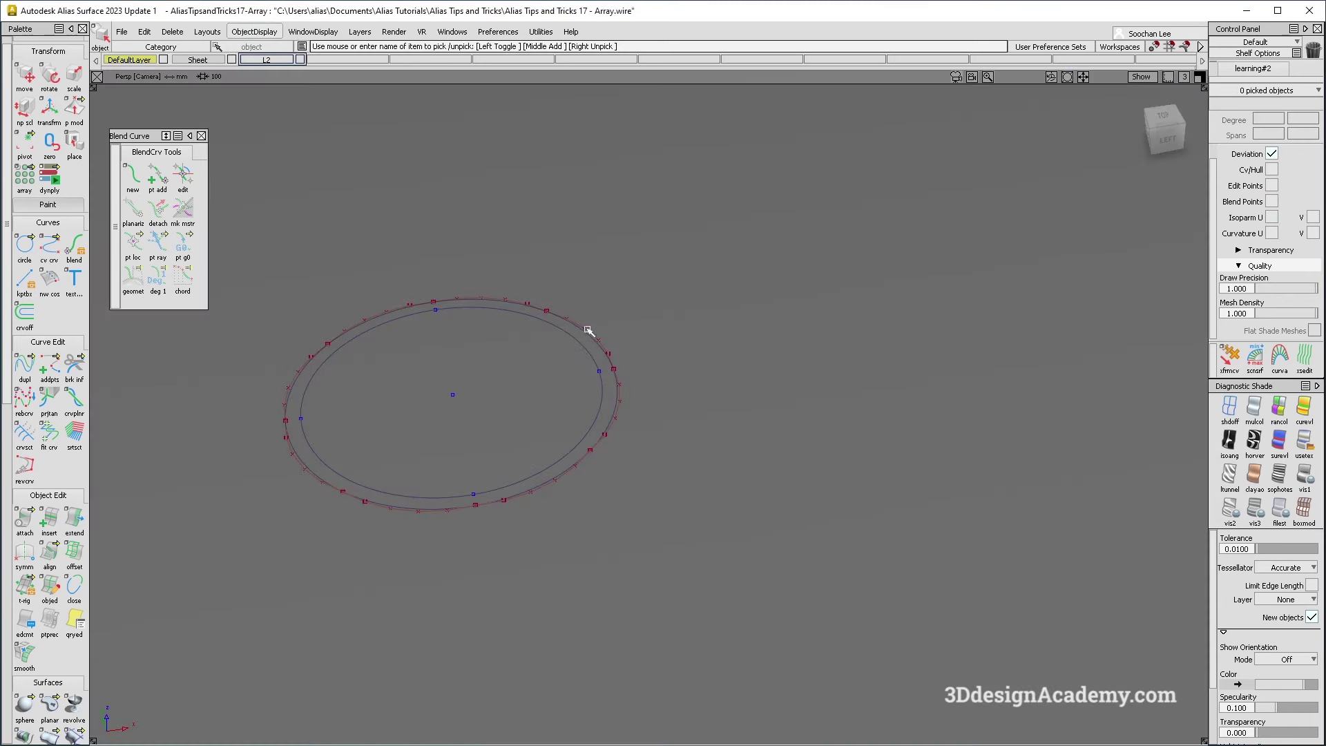
- With shading off, build a radial XY array of the eight duplicated edge curves: radial number 4, spacing 125, angular number 5, stagger on
left_click(590, 335)
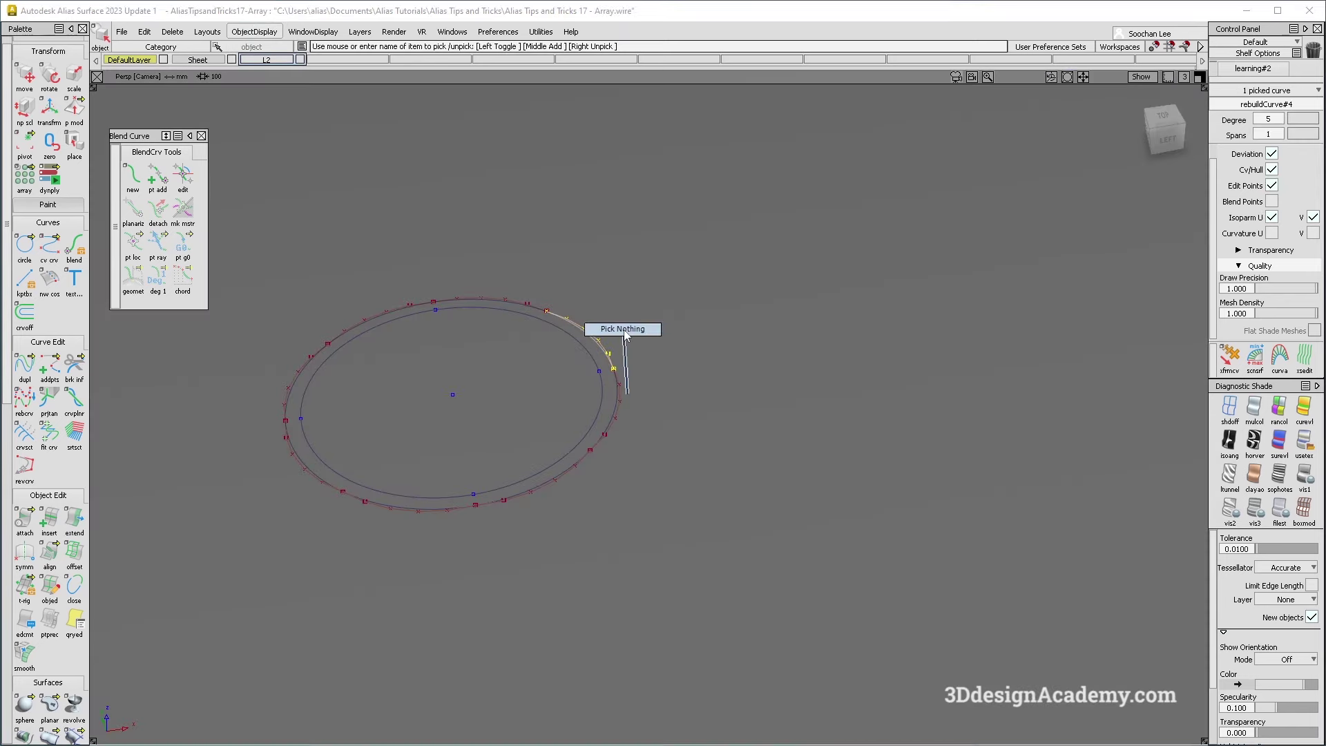
left_click(626, 337)
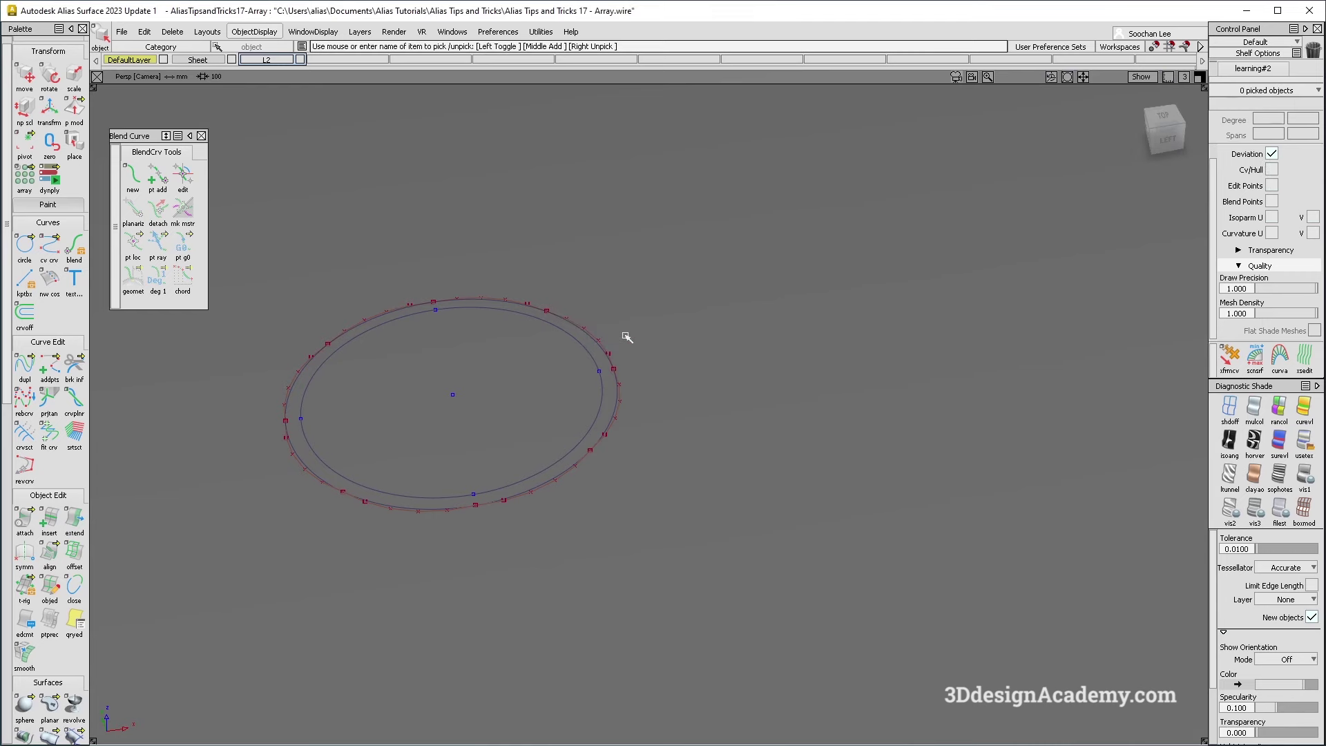
left_click(1226, 410)
left_click_drag(258, 247, 768, 636)
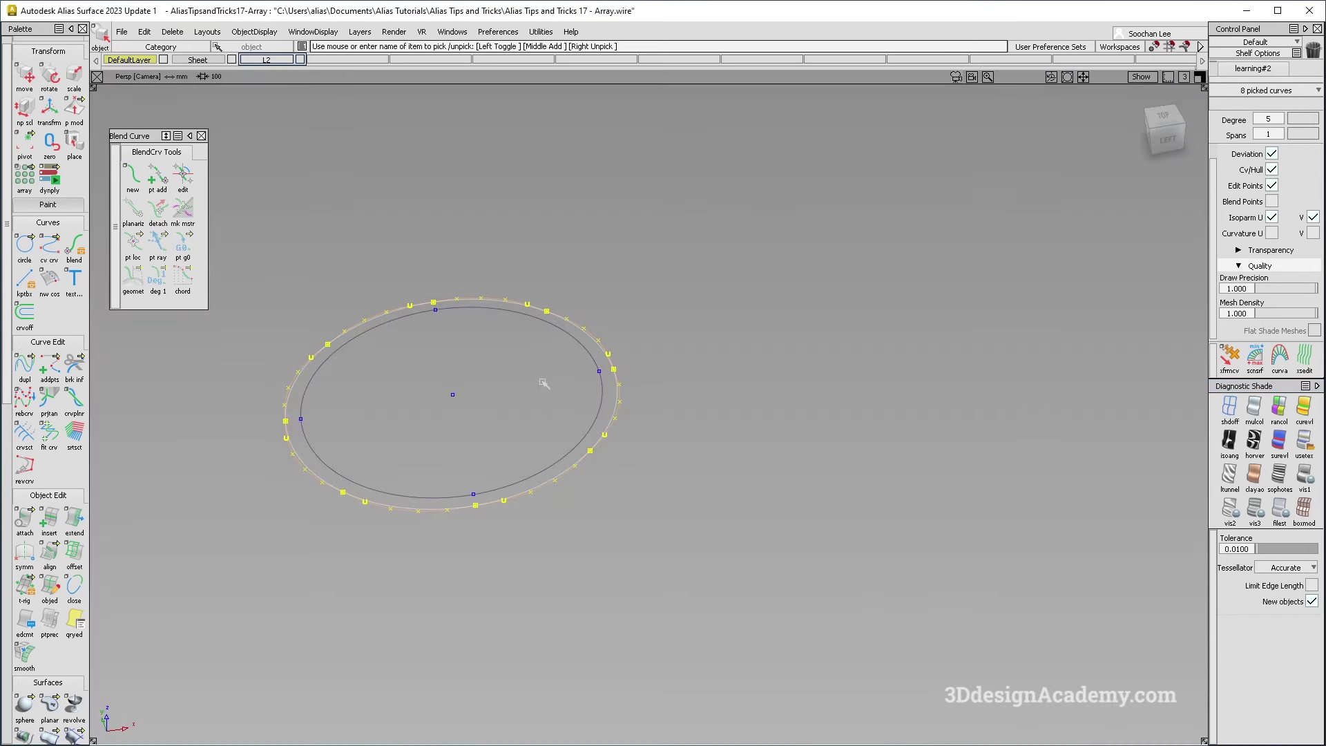
left_click(592, 325)
key("ctrl+z")
right_click_drag(583, 345, 431, 325, "alt+shift")
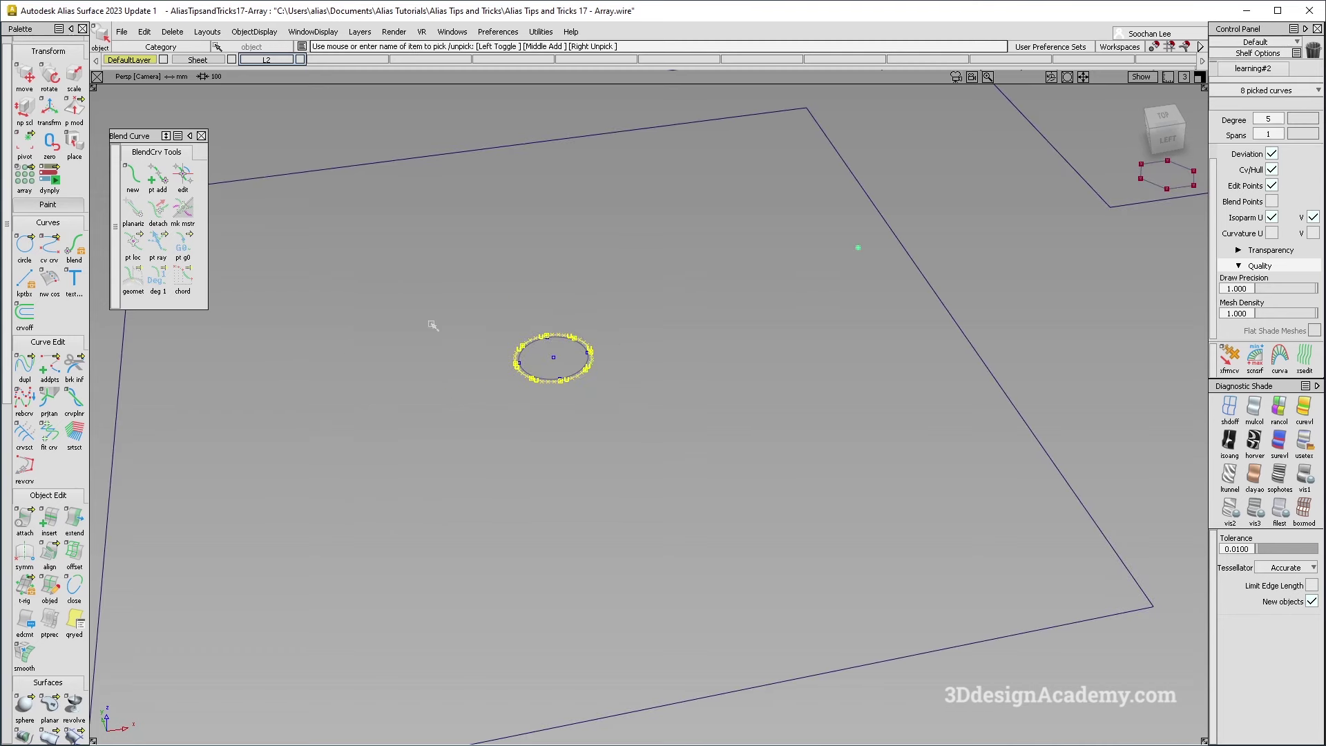
left_click(25, 177)
left_click(1181, 728)
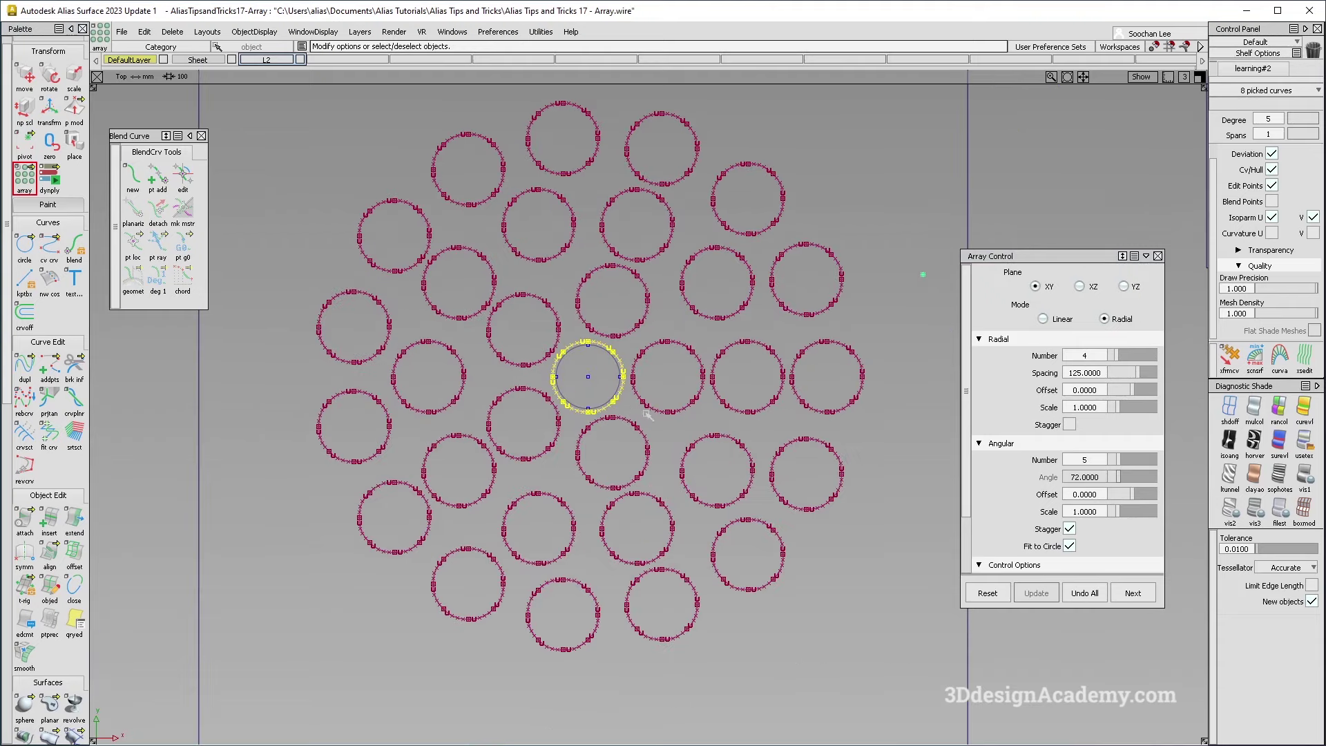
scroll(601, 373, "down", 3)
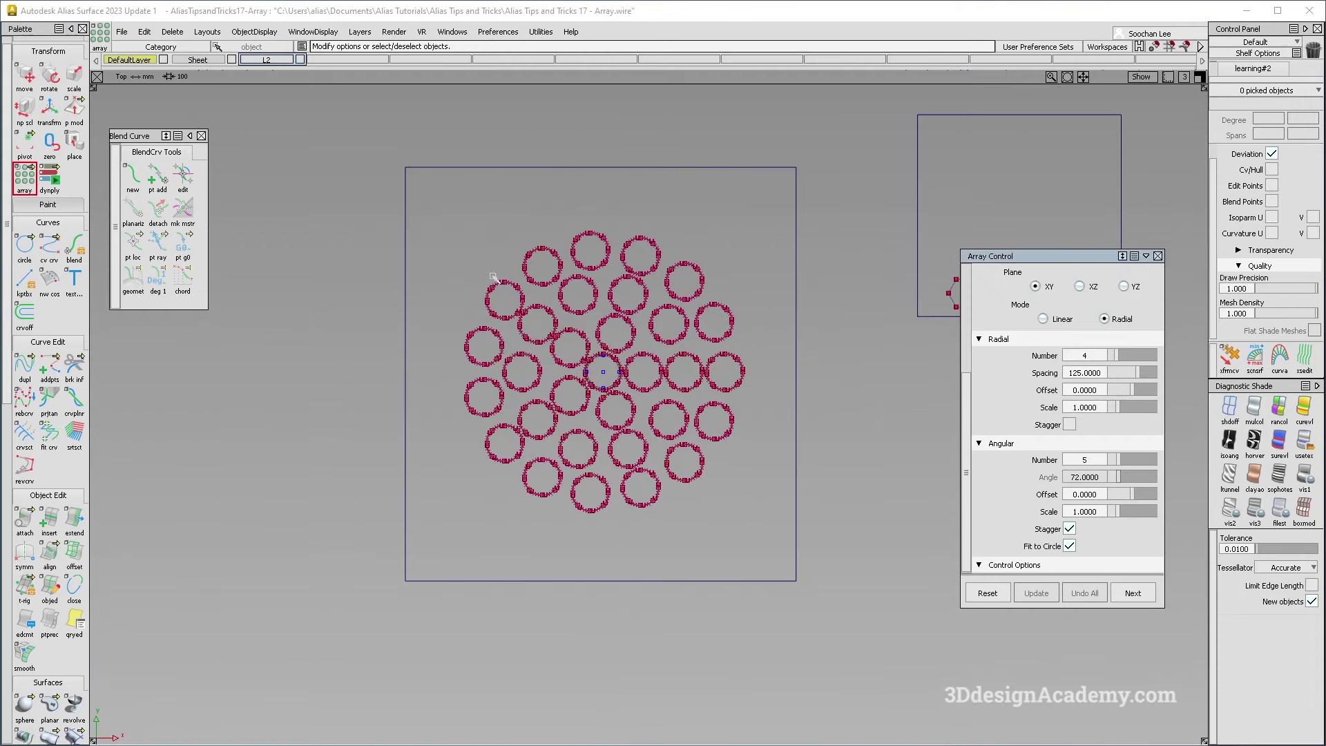
- Project all the arrayed edge curves onto the large sheet as curves on surface, using the top view as projection vector
scroll(26, 634, "down", 3)
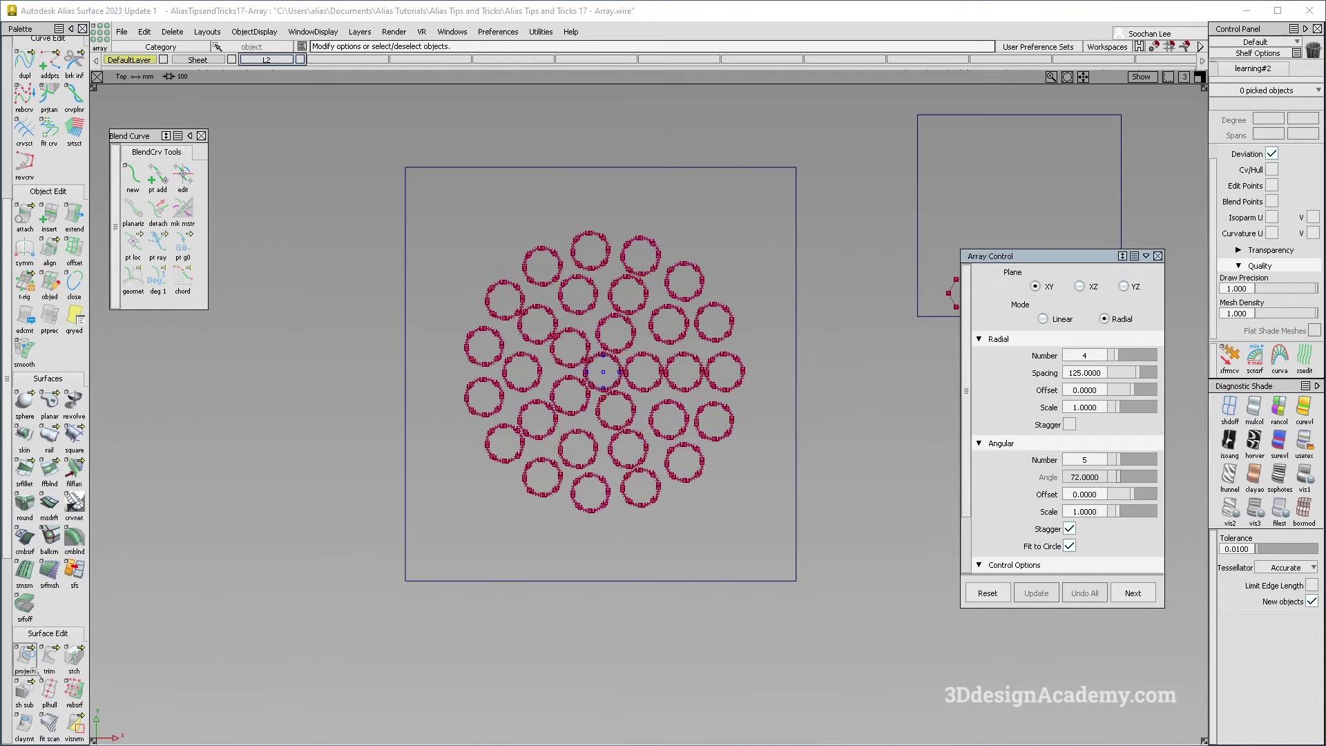
left_click(30, 664)
left_click(487, 536)
left_click_drag(432, 211, 772, 533)
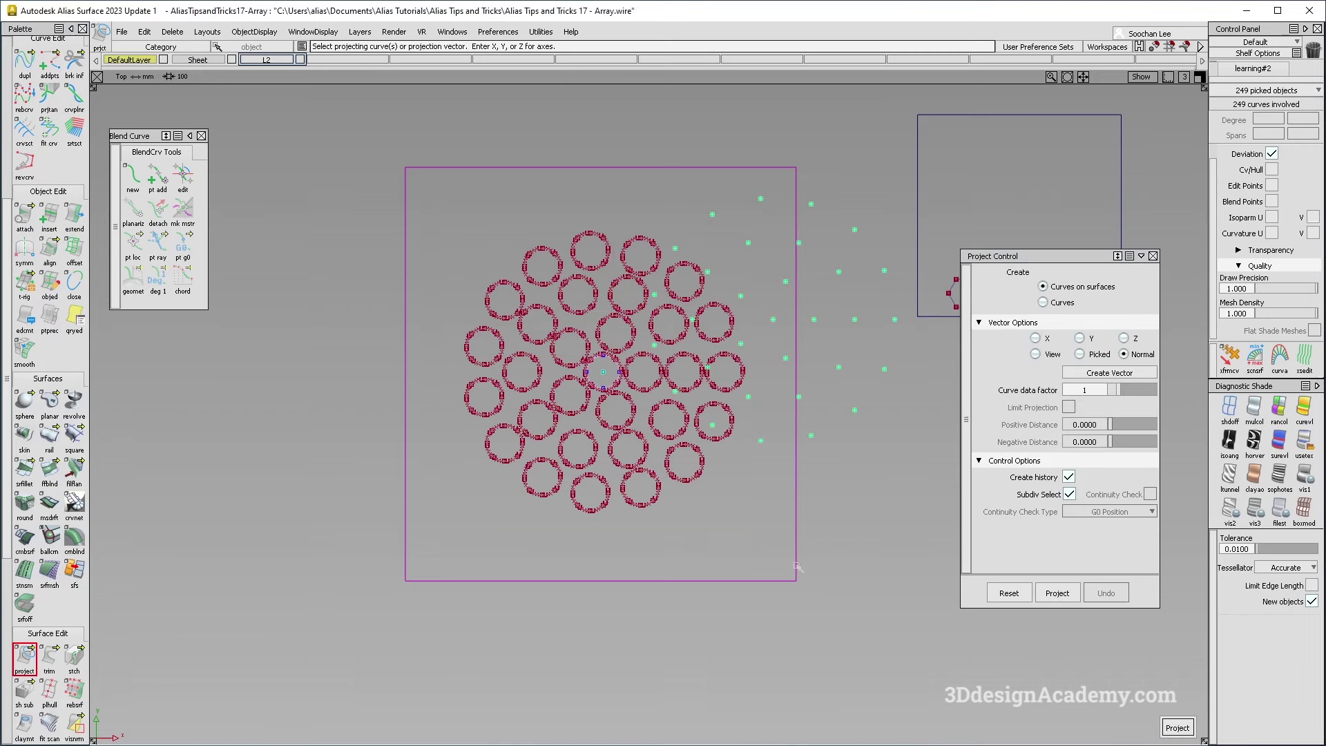
left_click(1036, 355)
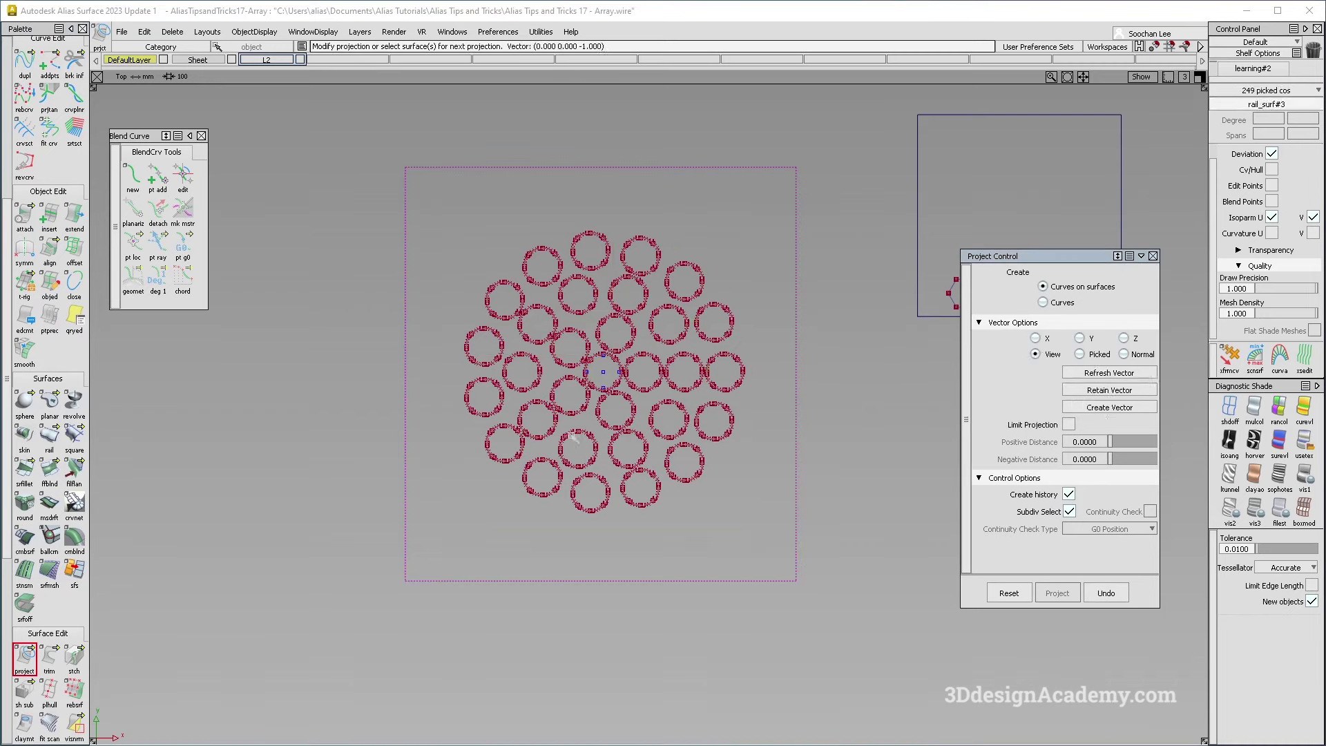
- Trim the large sheet, keeping the region outside the projected circles, and hide the layer of edge curves
left_click(49, 658)
left_click(557, 536)
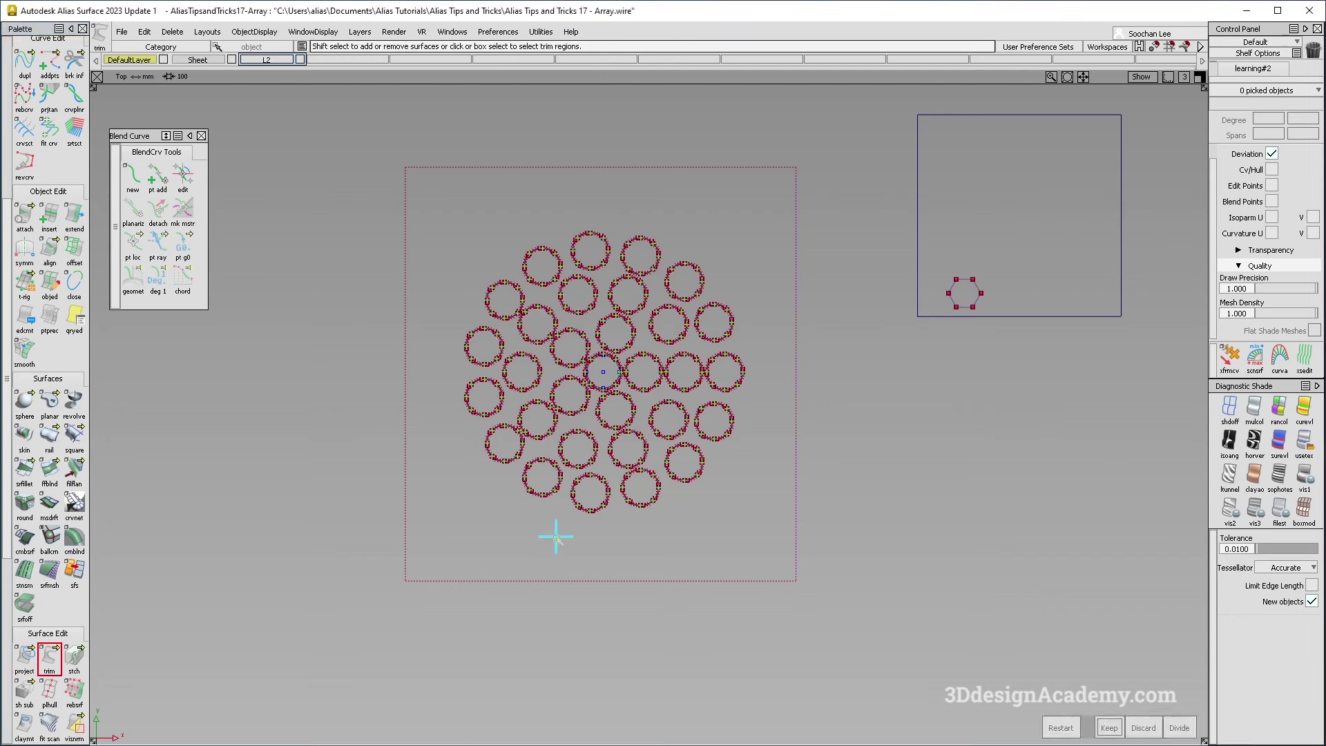
key("space")
left_click_drag(625, 462, 616, 459, "alt+shift")
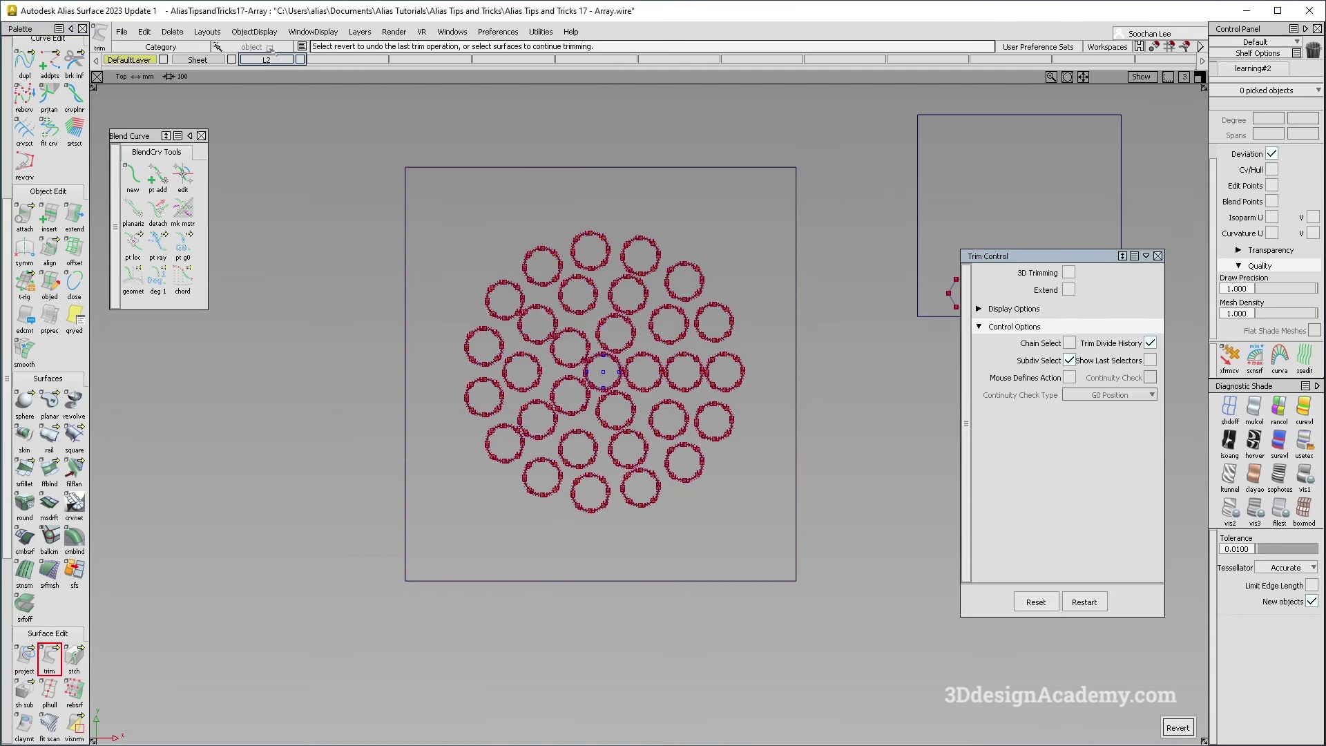
key("F8")
left_click(299, 60)
left_click_drag(462, 353, 583, 343, "alt+shift")
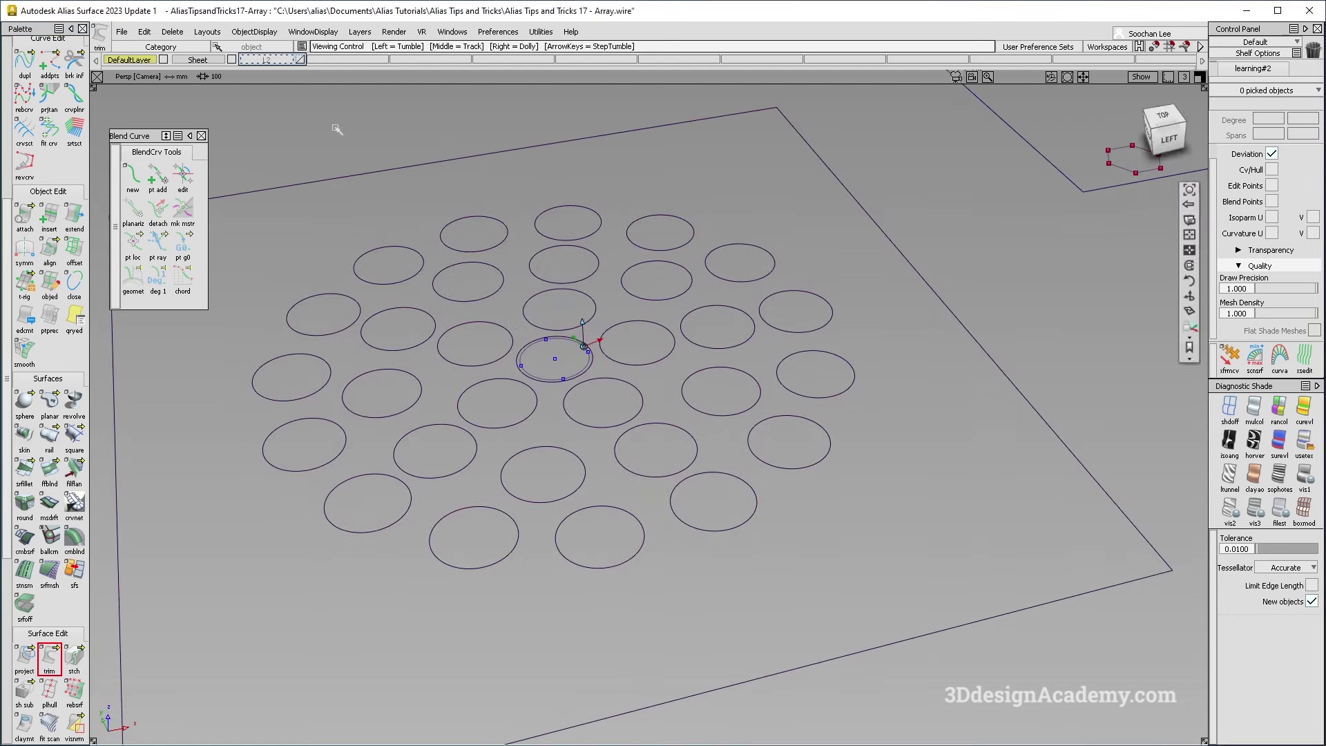
- Make the hidden fillets and walls visible, apply multi-color shading, and examine the perforated sheet in perspective
left_click(254, 31)
left_click(255, 66)
left_click(1253, 409)
left_click_drag(763, 396, 763, 529, "alt+shift")
key("alt+m")
left_click_drag(608, 484, 621, 547, "alt+shift")
right_click_drag(622, 548, 552, 511, "alt+shift")
mouse_move(622, 483)
left_mouse_down("alt+shift")
mouse_move(641, 297)
mouse_move(645, 488)
mouse_move(640, 369)
mouse_move(642, 449)
left_mouse_up("alt+shift")
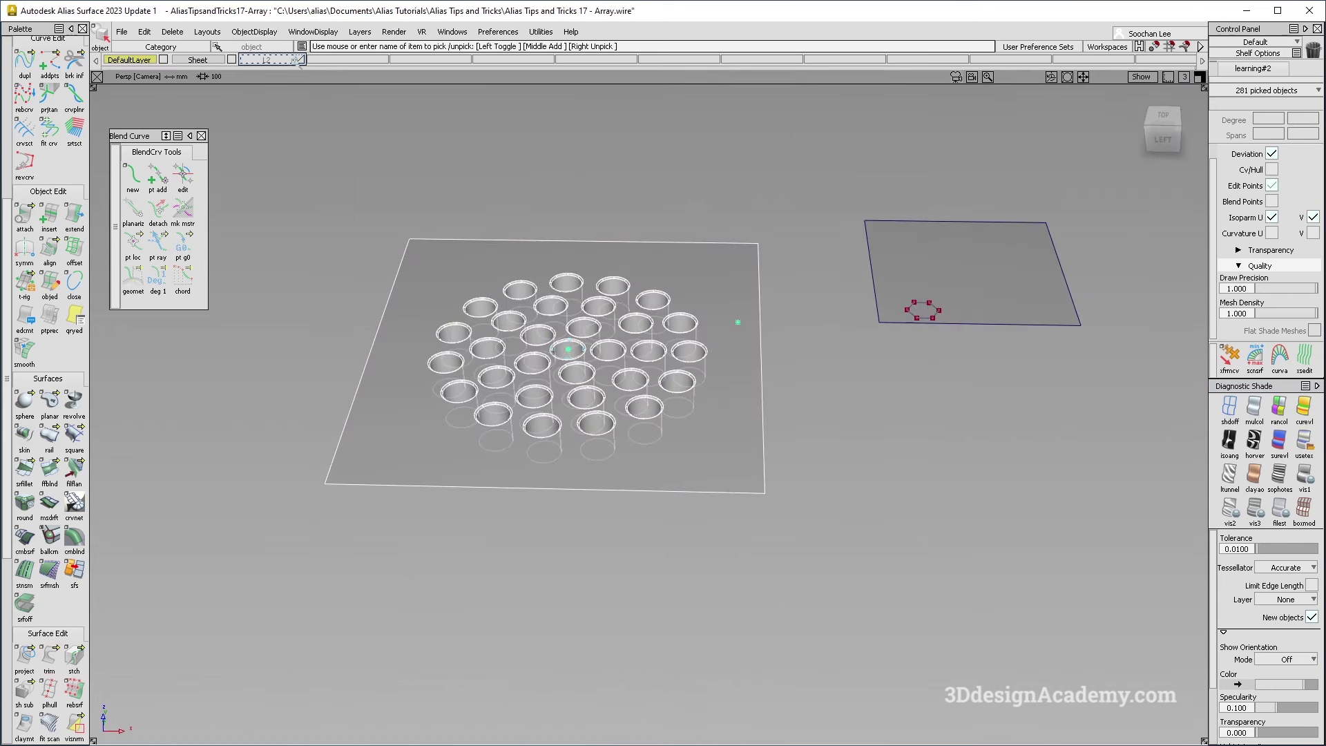
- Create a new layer, assign the perforated sheet with its fillets and walls to it, and hide the layer
left_click(357, 31)
left_click(364, 53)
left_click_drag(335, 59, 334, 72)
left_click(369, 60)
- Hide the Sheet layer to isolate the hexagon curves and show them in the top view
right_click_drag(931, 302, 1021, 293, "alt+shift")
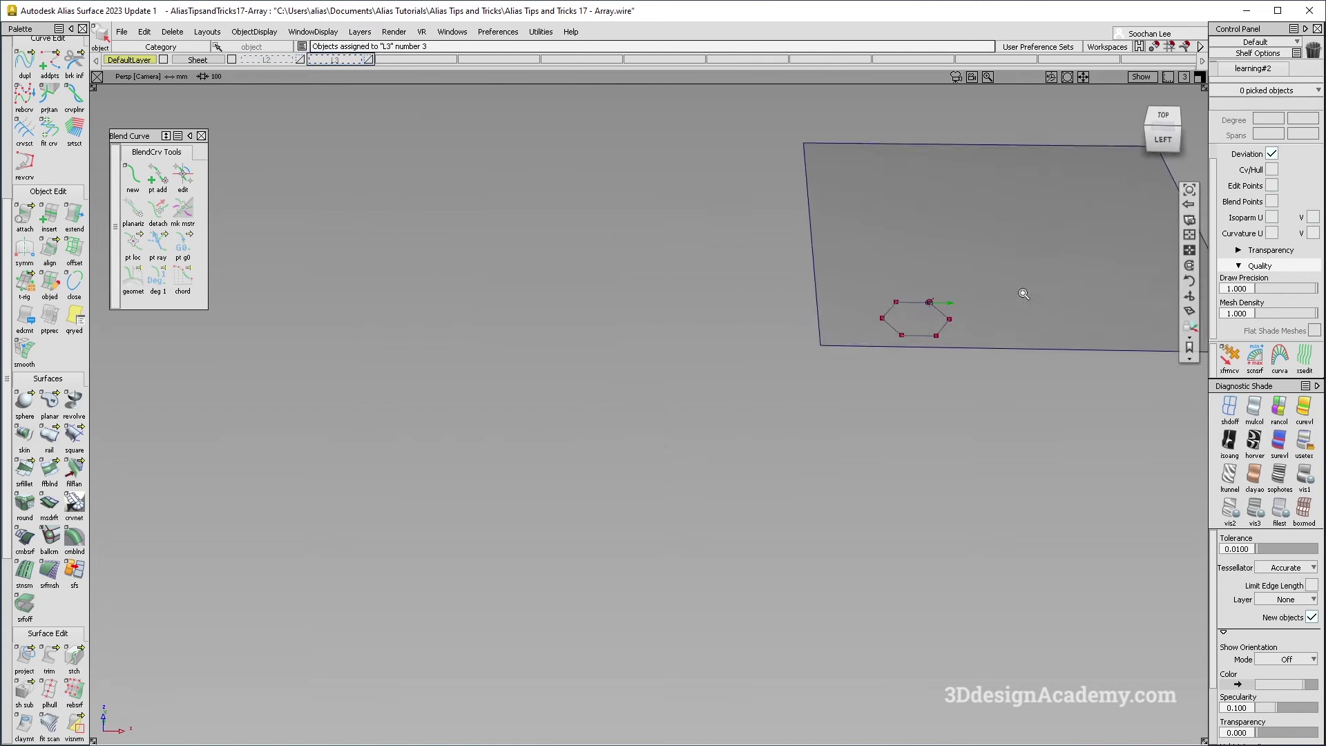
middle_click_drag(1022, 293, 748, 340, "alt+shift")
left_click_drag(747, 340, 746, 382, "alt+shift")
left_click(231, 59)
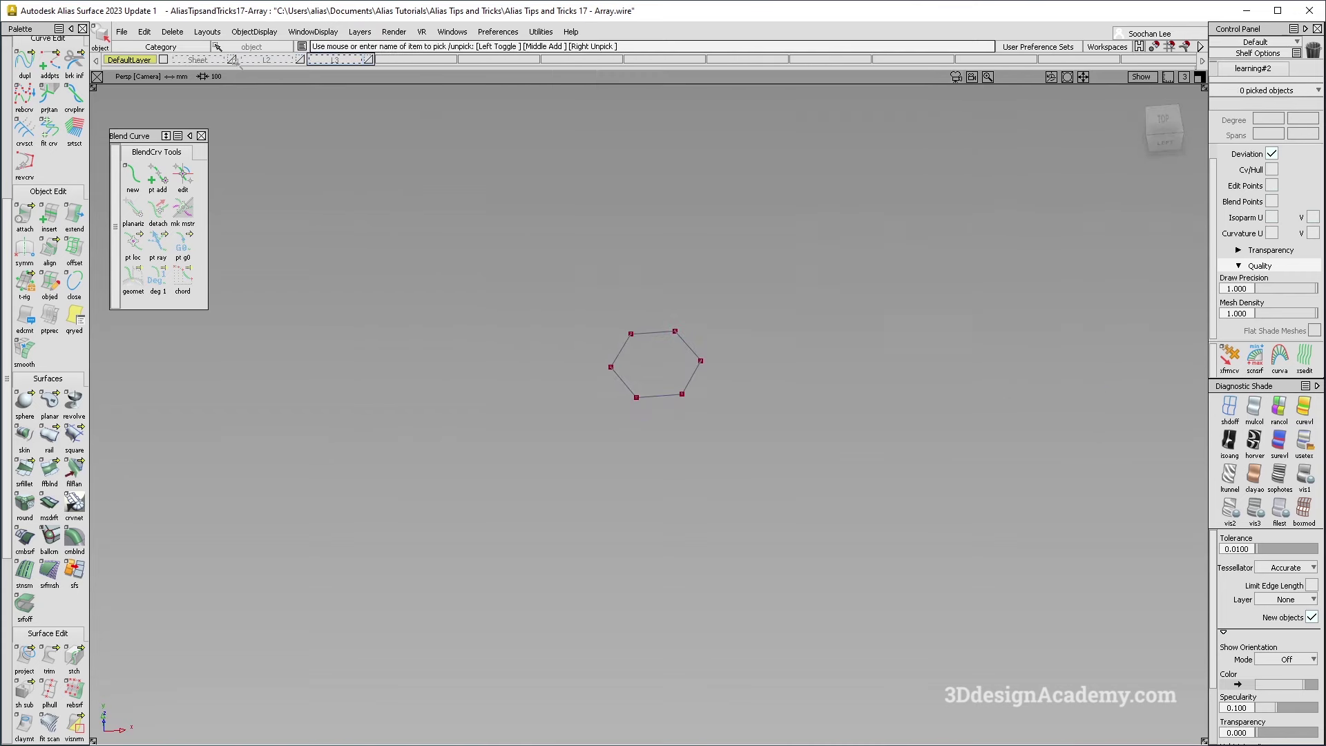
key("F5")
- Build a linear XY array of the six hexagon curves with number 5 and spacing 100 on both axes and Axis 2 stagger off
left_click_drag(529, 355, 533, 545)
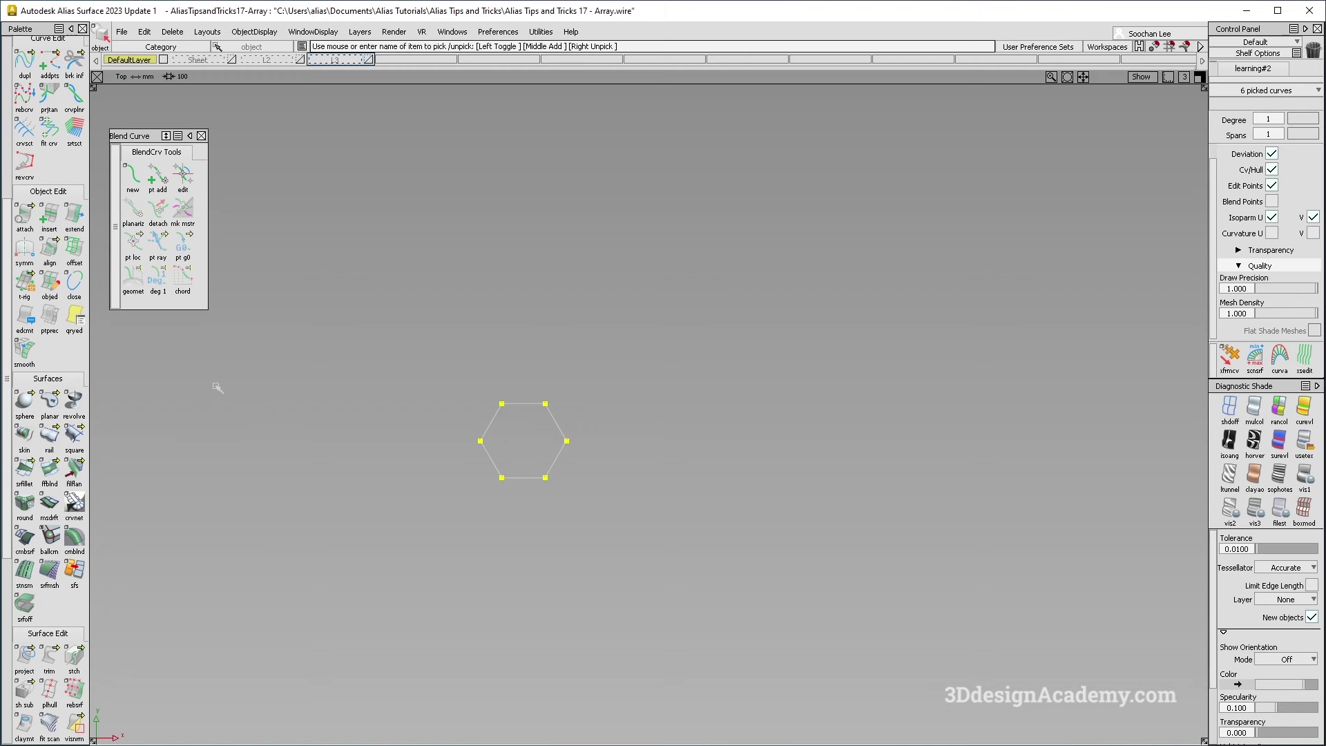
scroll(46, 186, "up", 5)
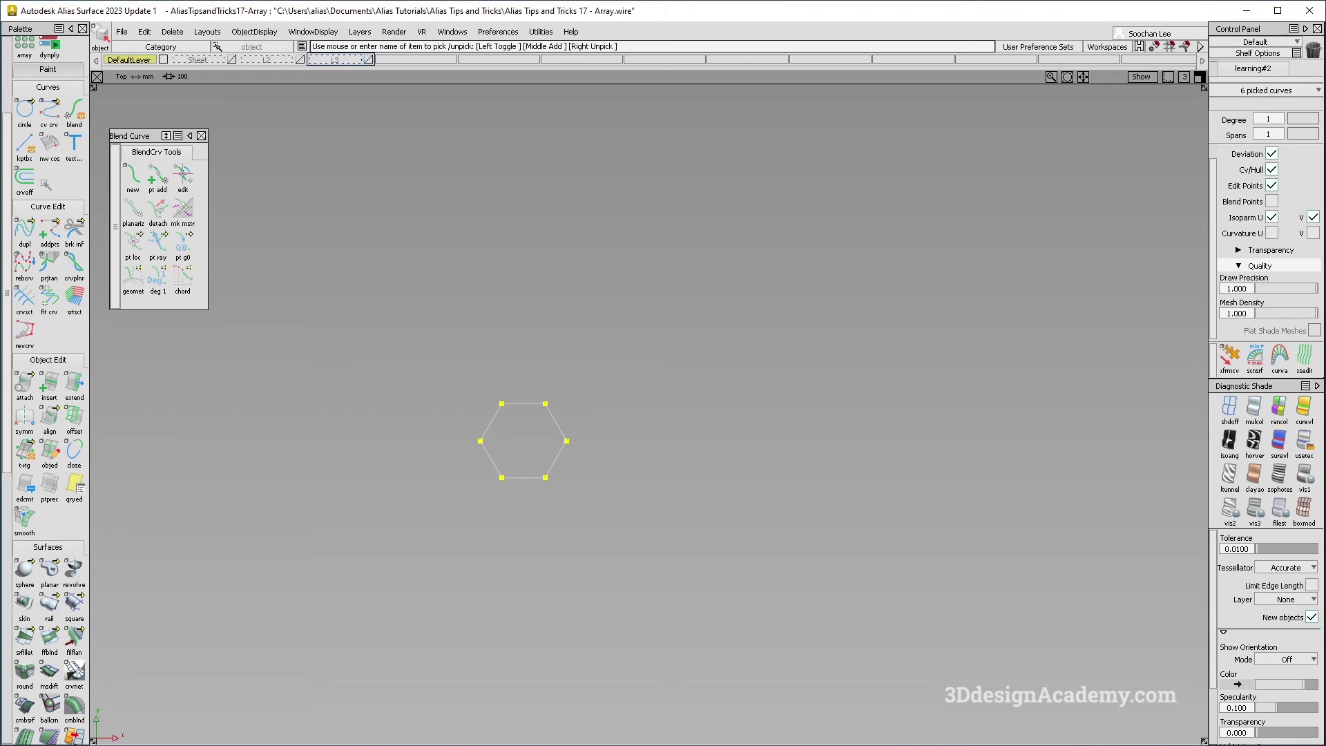
left_click(24, 109)
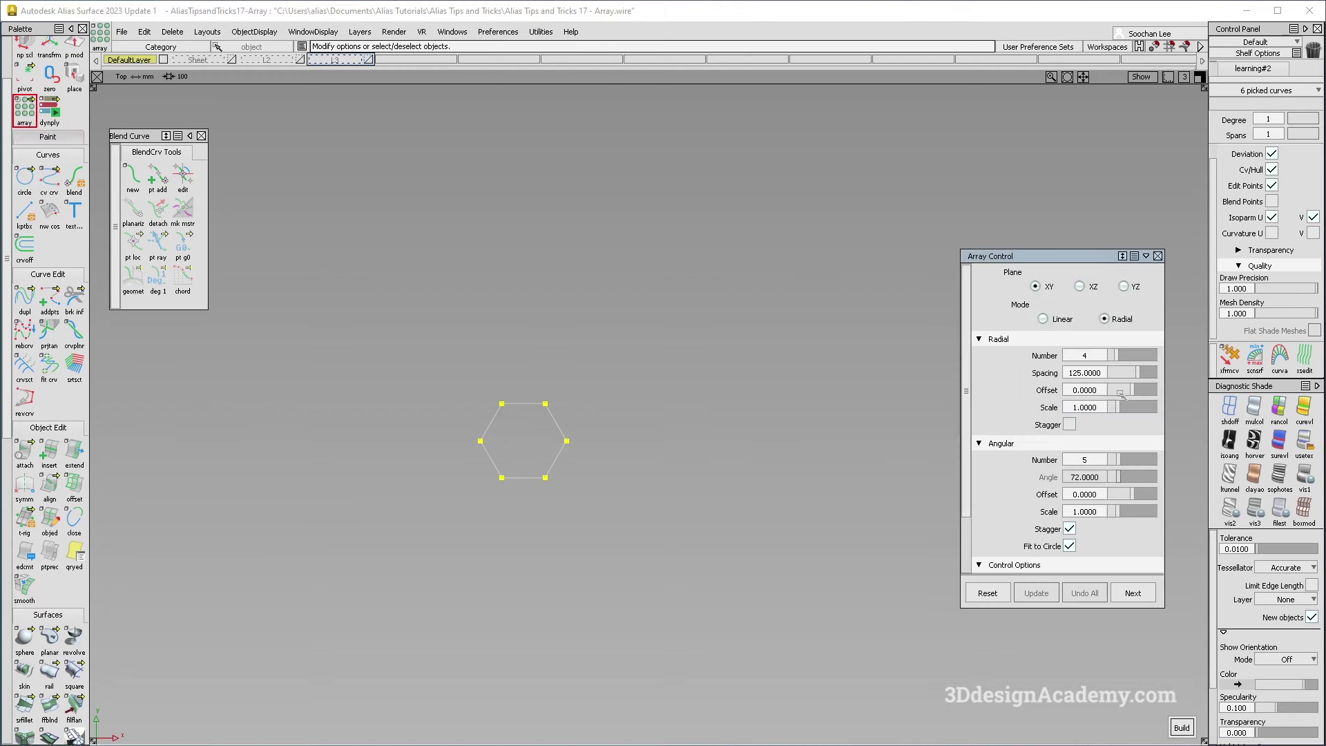
left_click(1122, 357)
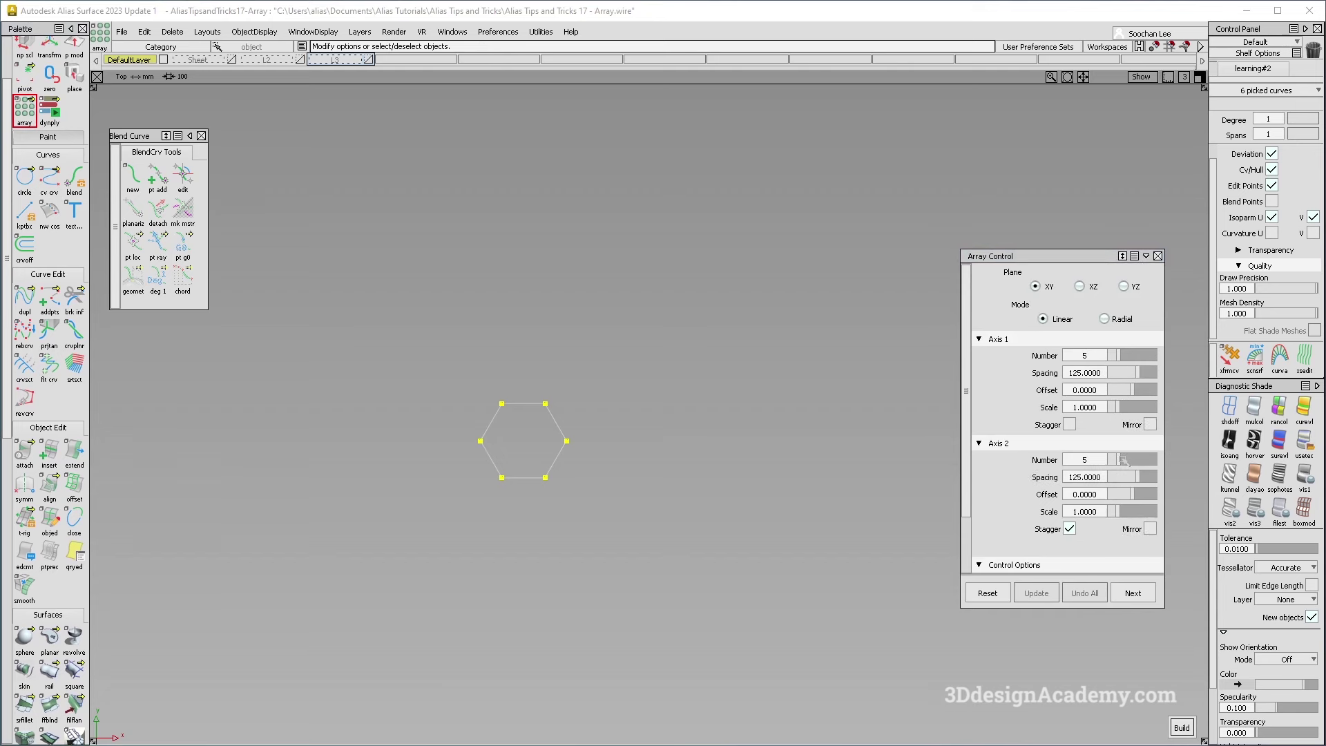
middle_click_drag(738, 441, 726, 458, "alt+shift")
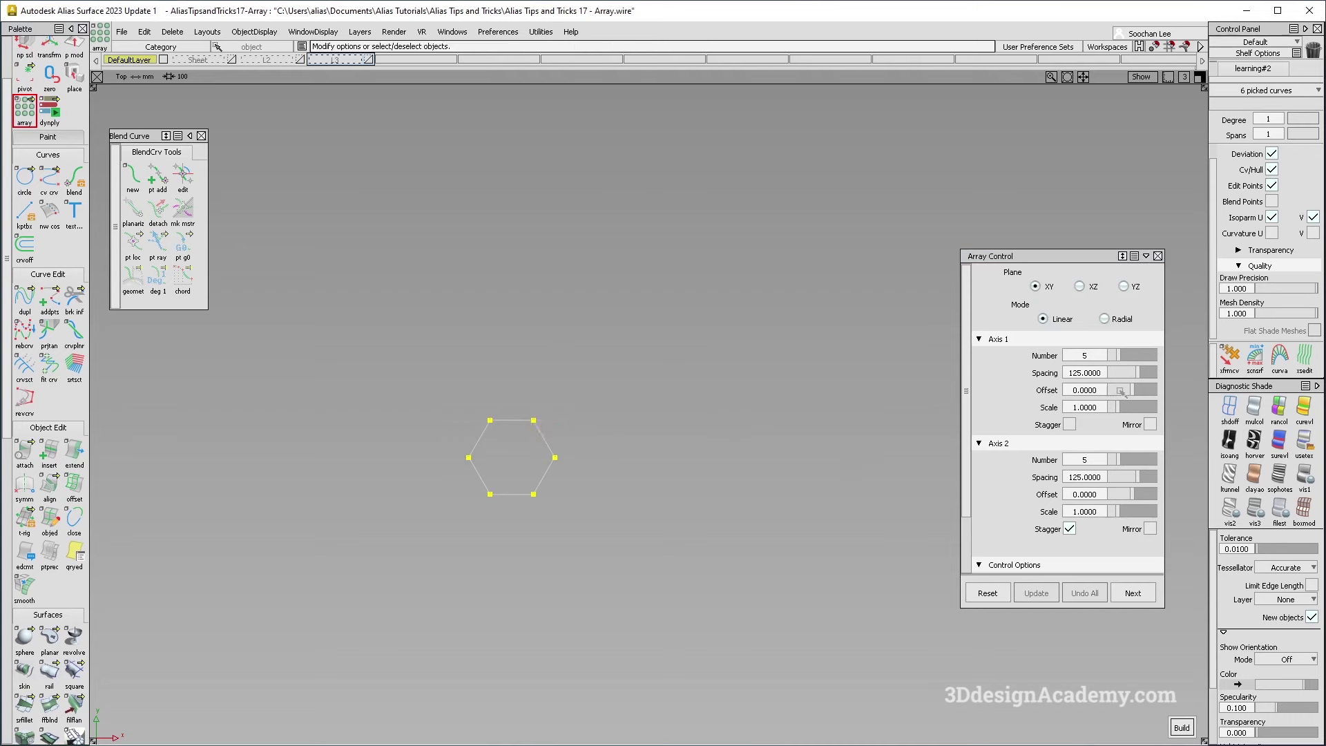
left_click_drag(1136, 372, 1137, 374)
left_click_drag(1137, 475, 1138, 477)
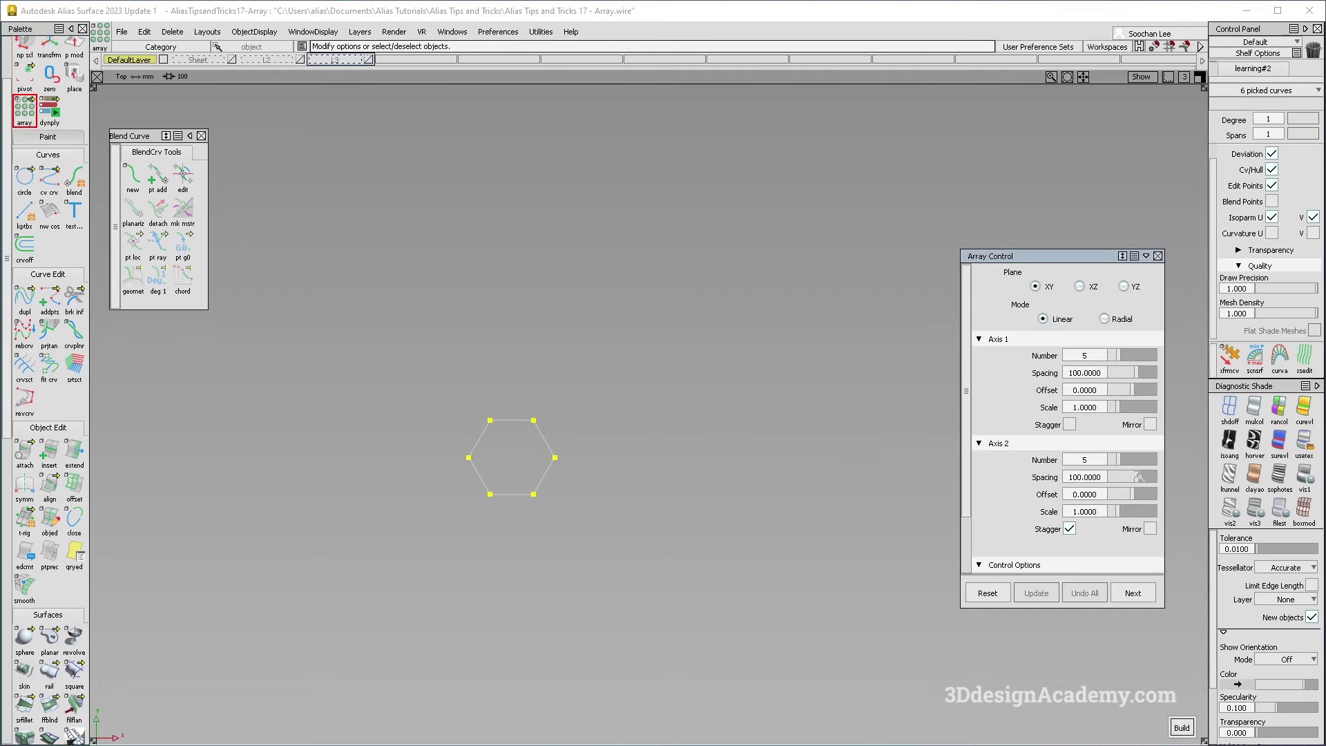
left_click(1069, 529)
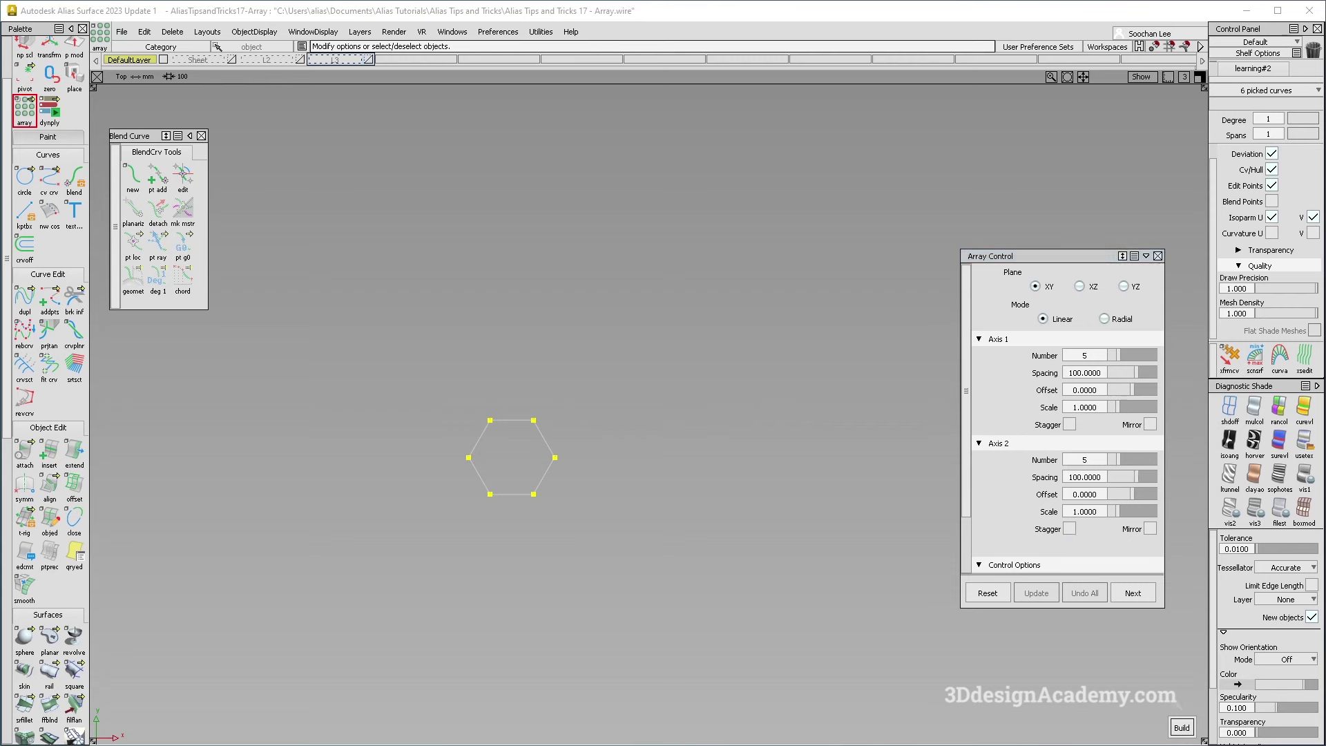
left_click(1185, 728)
middle_click_drag(592, 406, 589, 439, "alt+shift")
right_click_drag(566, 446, 1104, 459, "alt+shift")
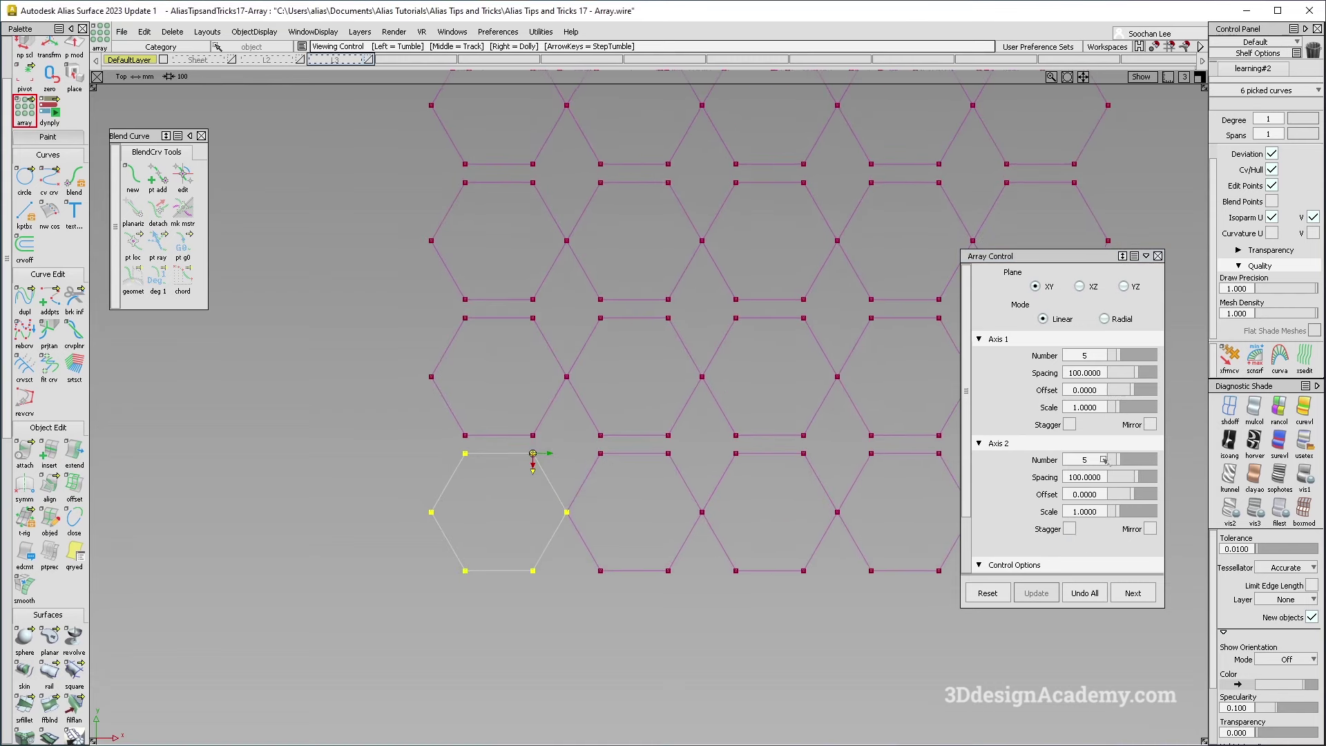
- Turn on stagger for Axis 2 of the hexagon array and clear the selection
left_click(1070, 528)
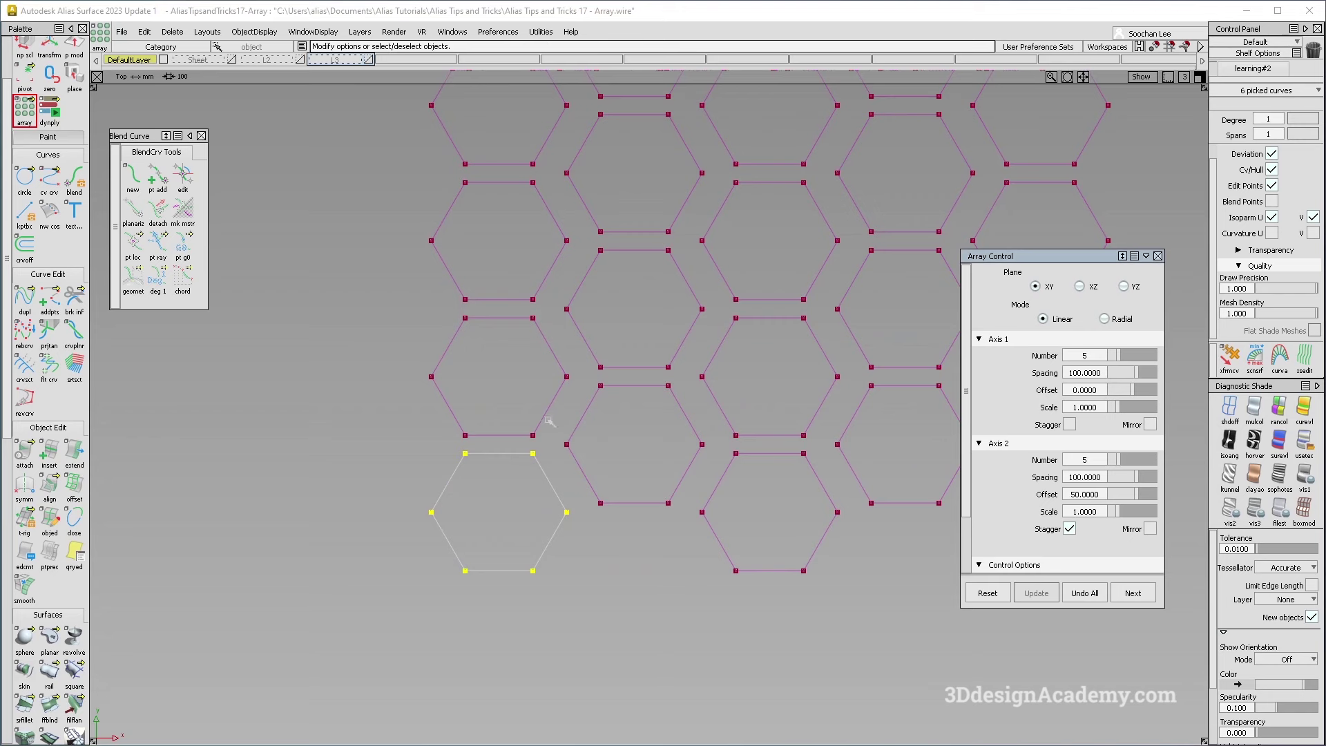
right_click_drag(514, 436, 591, 438, "alt+shift")
left_click(556, 453)
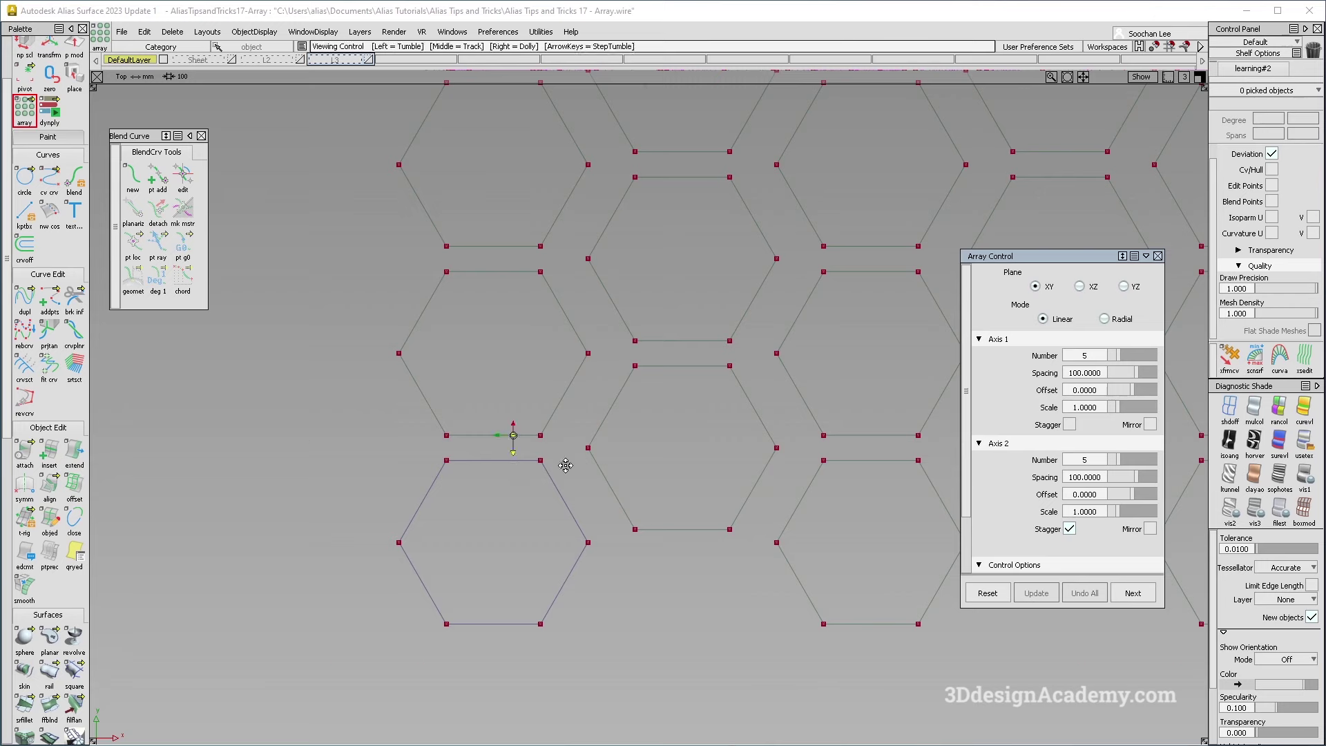
- Measure the curve-to-curve deviation between the facing horizontal edges of the original hexagon and the one above it
middle_click_drag(566, 465, 454, 503, "alt+shift")
right_click_drag(546, 484, 483, 482, "alt+shift")
middle_click_drag(423, 495, 476, 524, "alt+shift")
right_click_drag(488, 521, 504, 552, "alt+shift")
middle_click_drag(461, 575, 520, 509, "alt+shift")
scroll(49, 572, "down", 6)
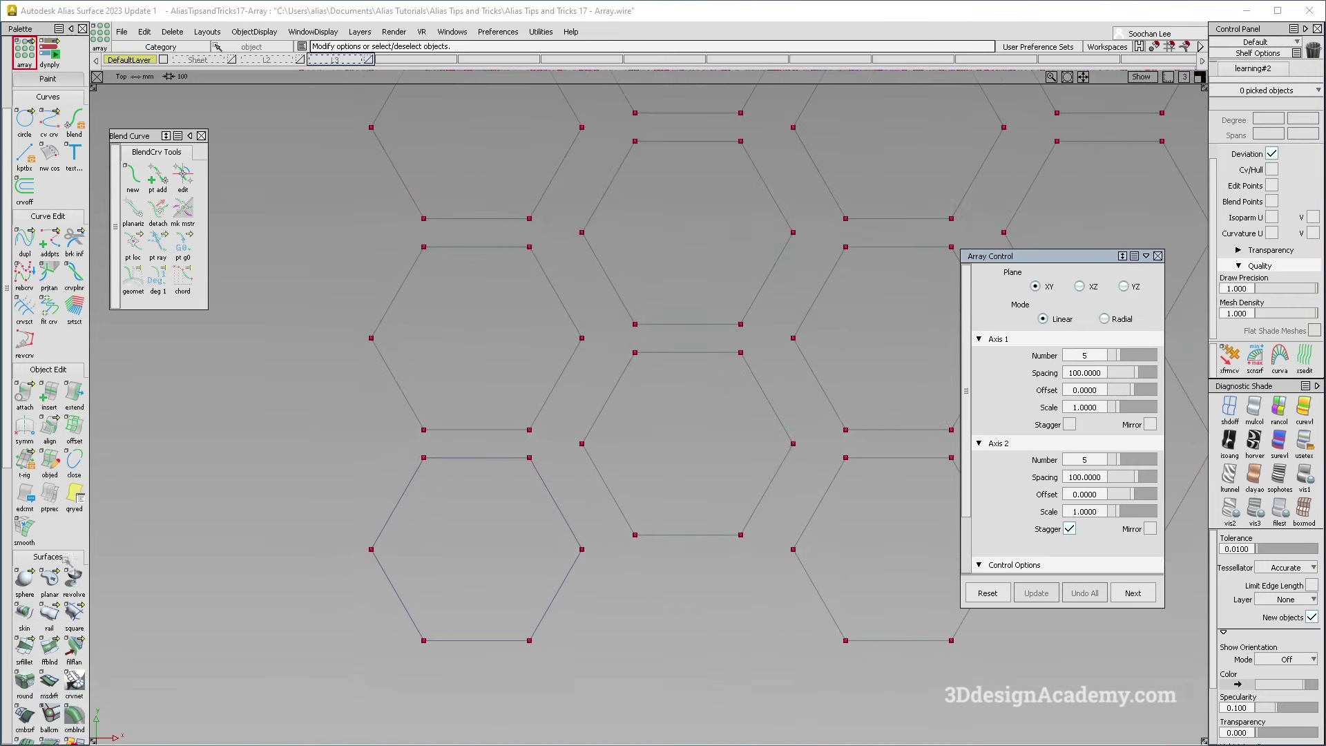
scroll(49, 558, "down", 3)
left_click_drag(25, 694, 76, 705)
left_click(475, 429)
left_click(475, 457)
right_click_drag(509, 463, 562, 461, "alt+shift")
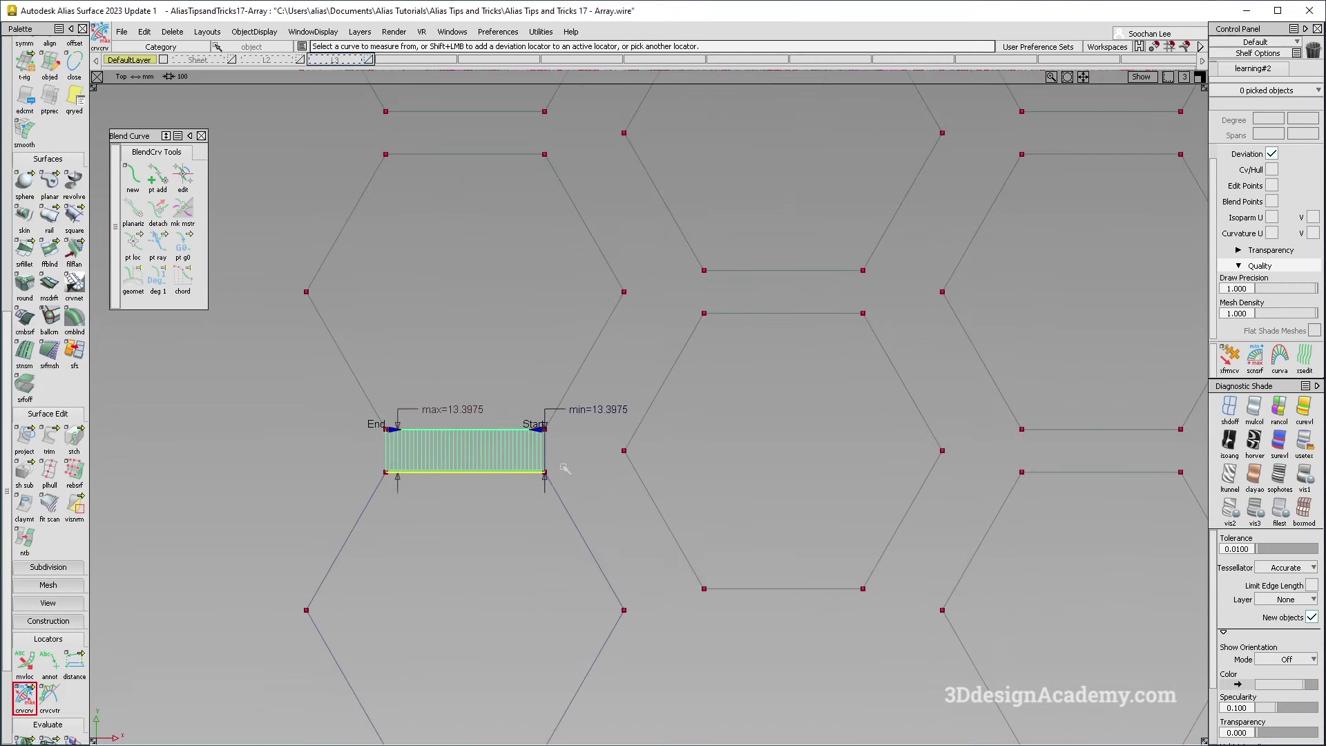
left_click(456, 415)
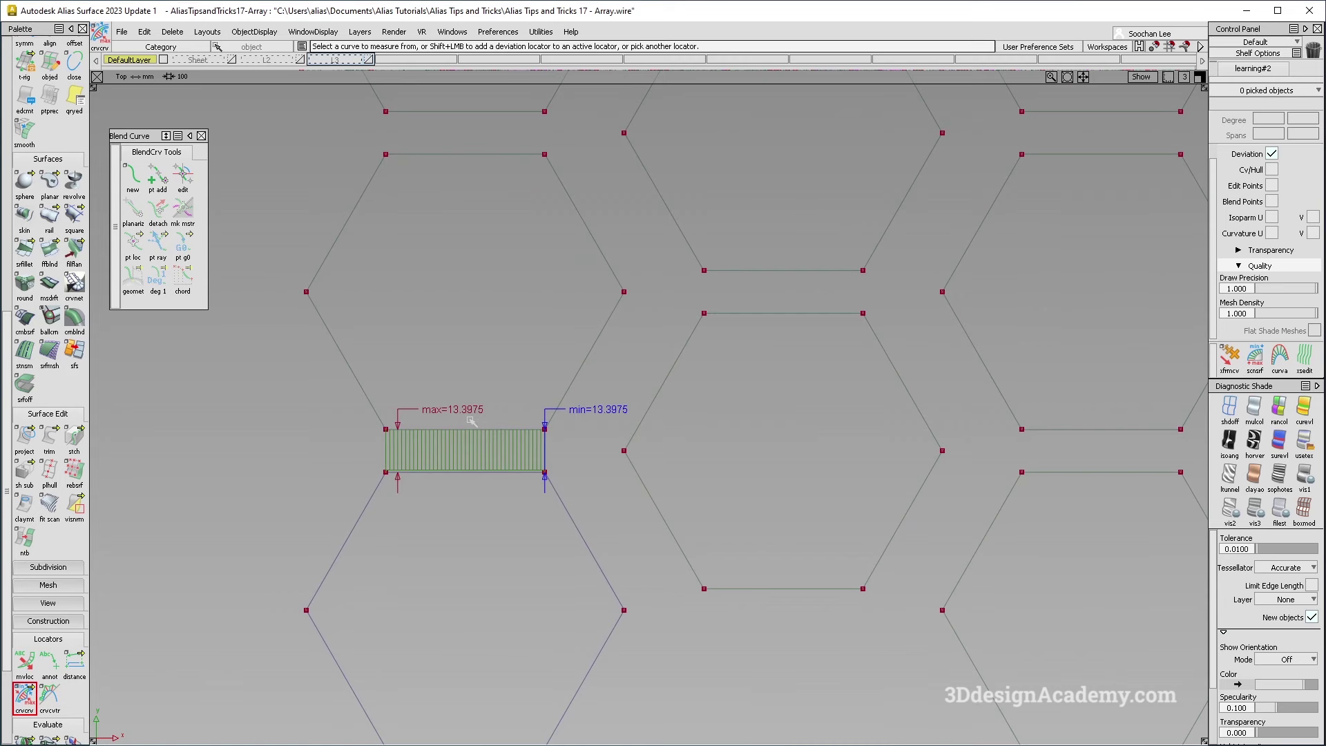
- Offset the original hexagon's upper-right slanted edge outward by 13.3975
middle_click_drag(567, 543, 557, 482, "alt+shift")
left_click_drag(524, 419, 514, 429, "ctrl+shift")
left_click_drag(536, 437, 585, 480)
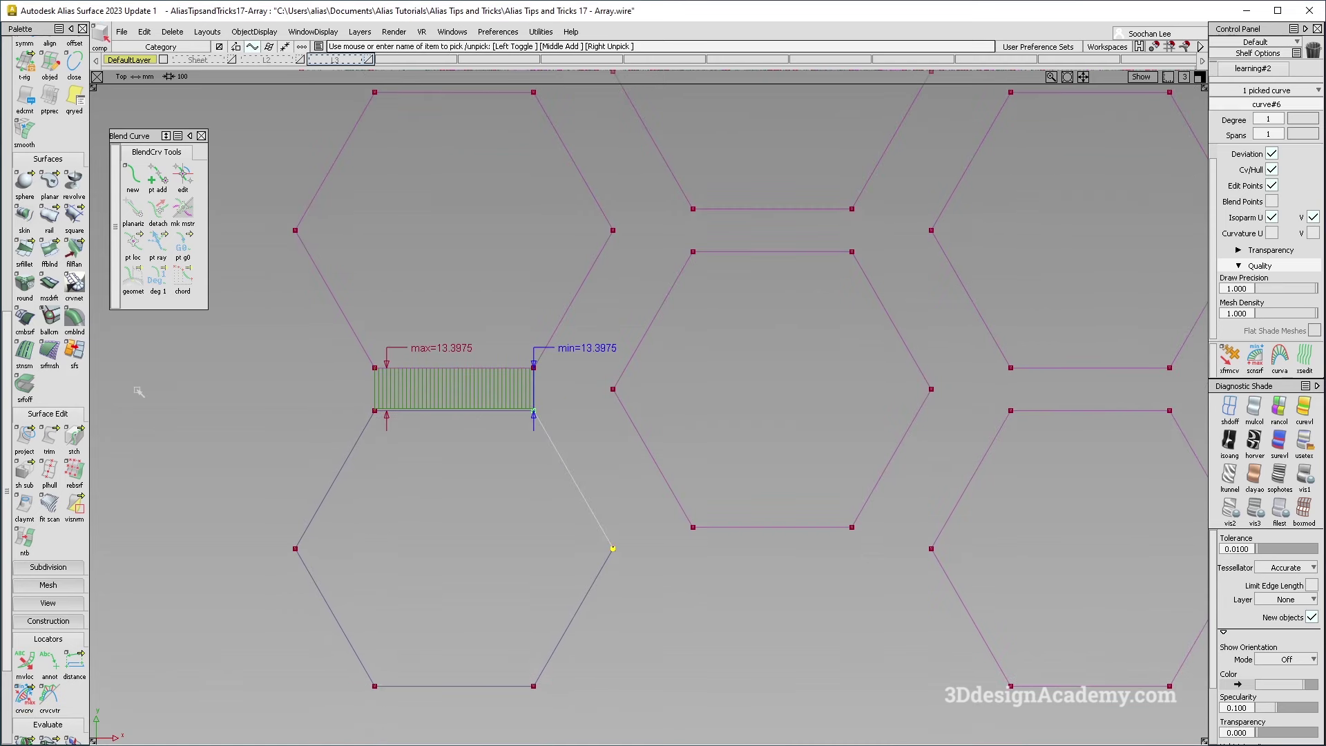
scroll(59, 375, "up", 2)
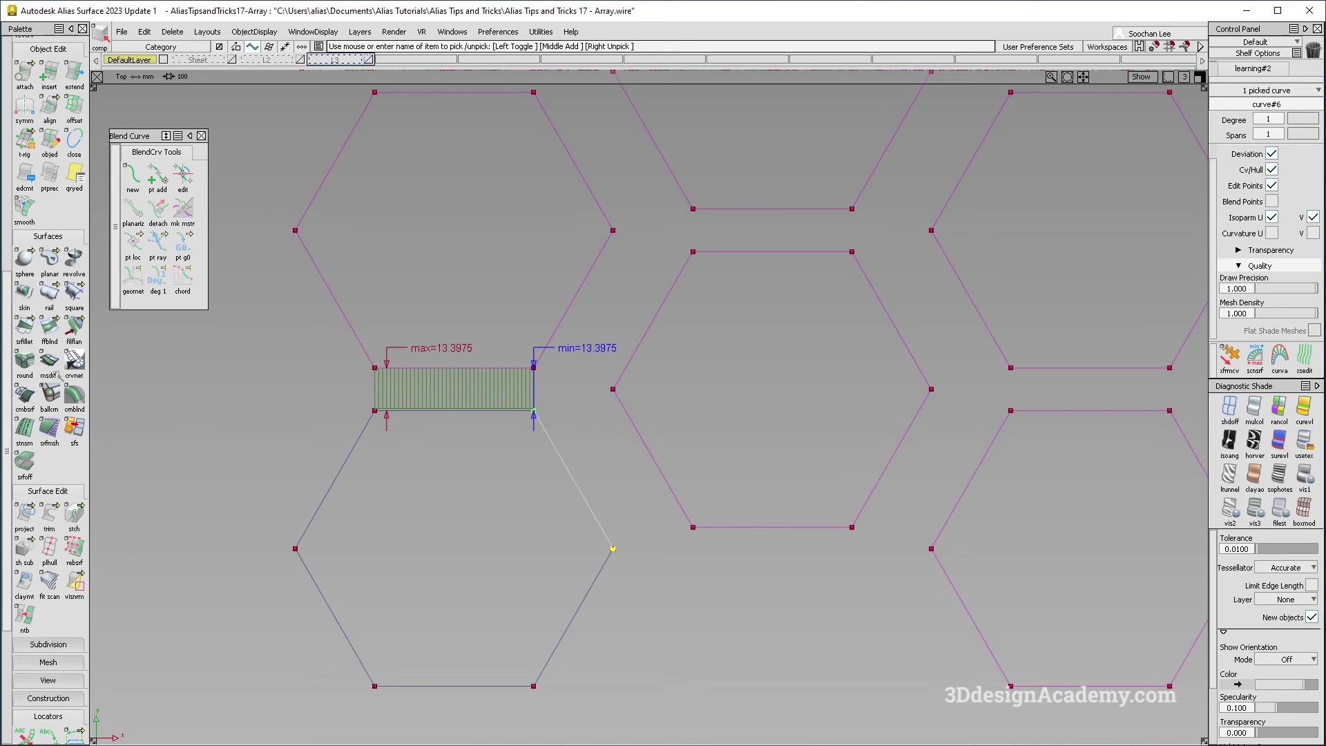
scroll(59, 375, "up", 4)
left_click(74, 264)
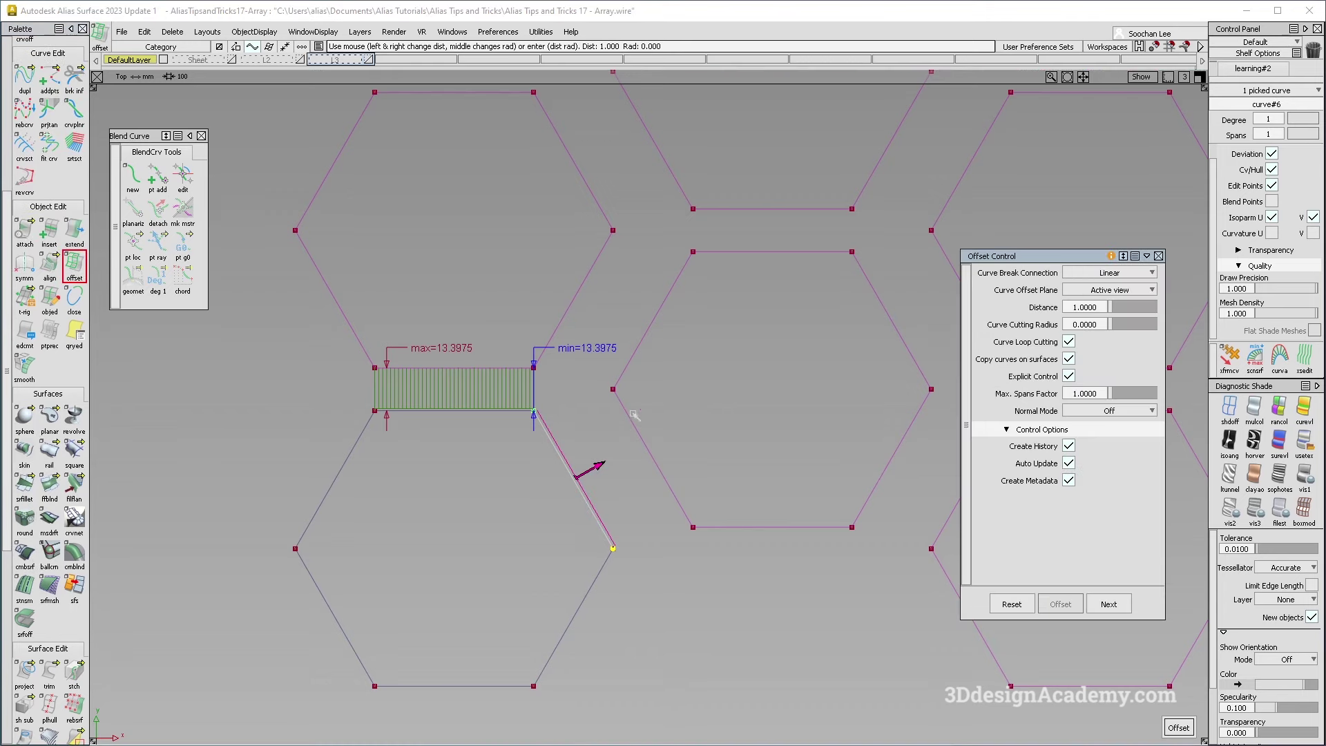
type("13.3975")
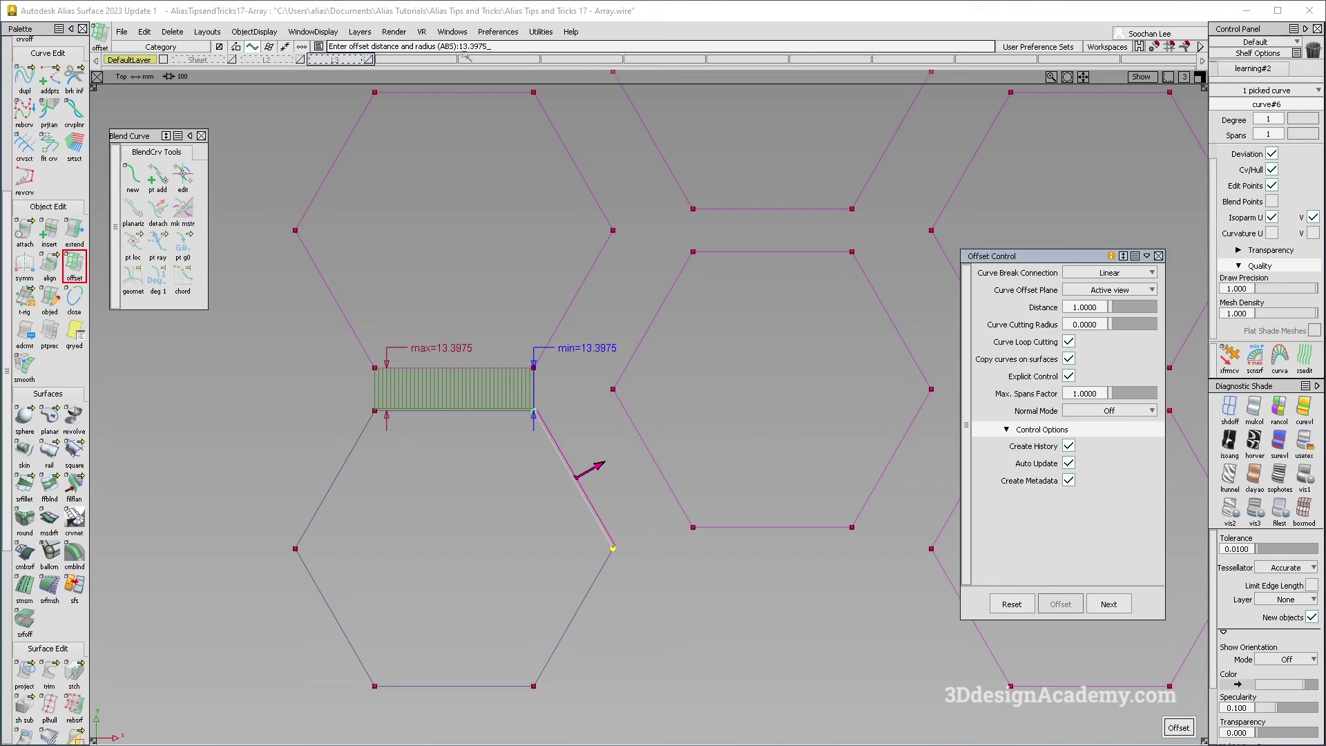
key("Return")
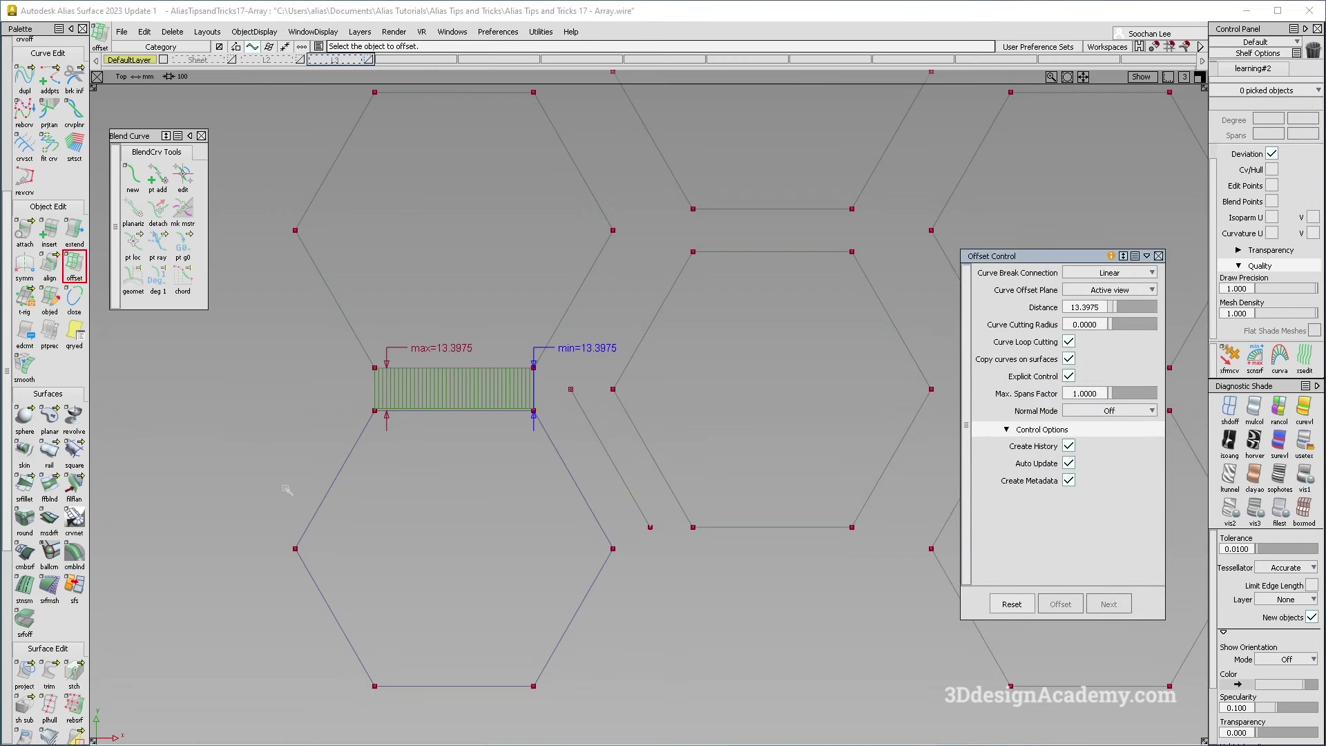
- Toggle the hexagon array's Axis 2 stagger off and back on to compare the two layouts
scroll(56, 548, "up", 5)
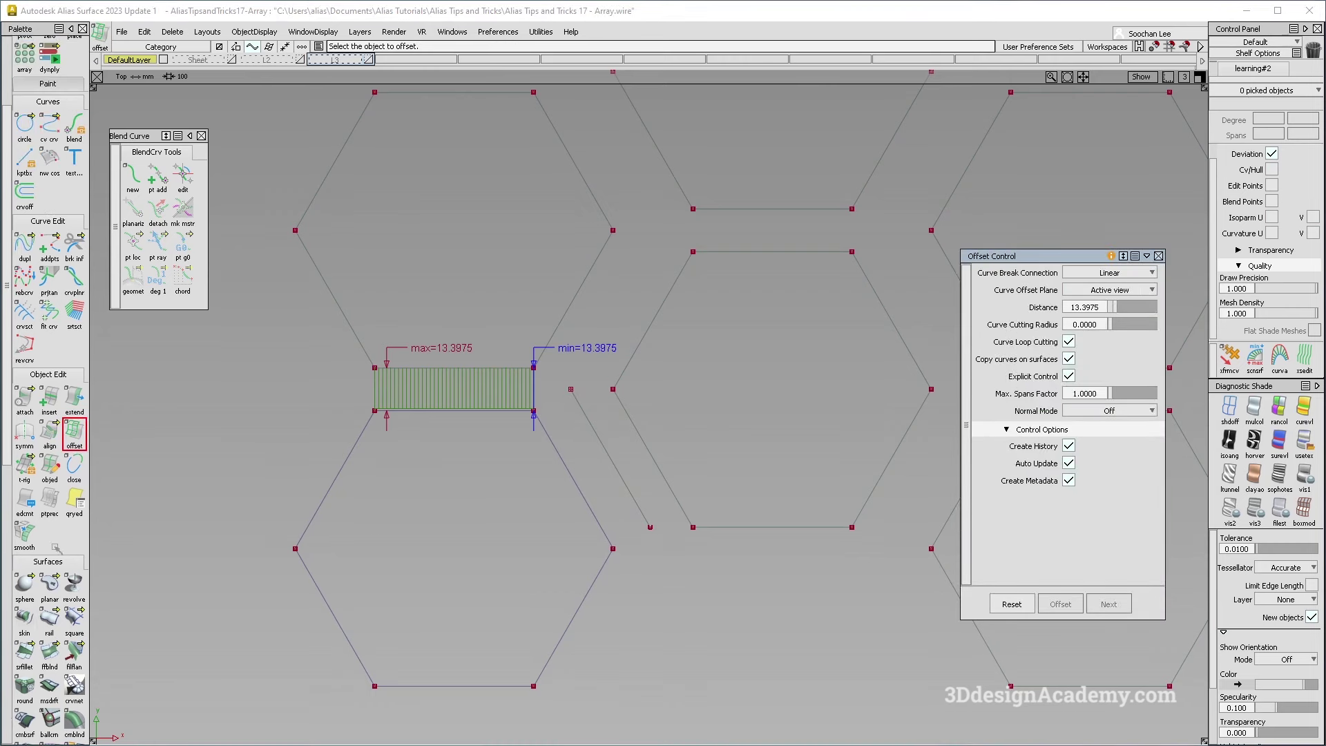
scroll(57, 548, "down", 8)
left_click(74, 653)
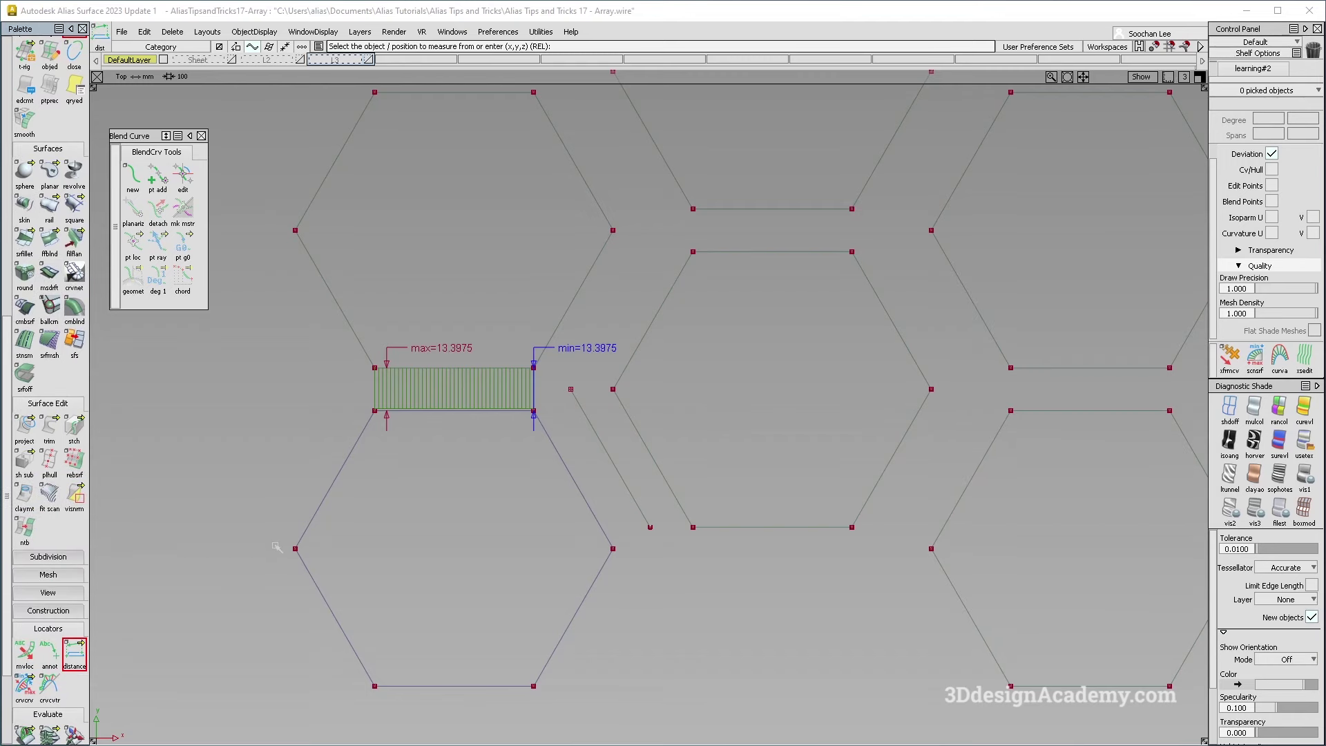
middle_click_drag(556, 453, 570, 480, "alt+shift")
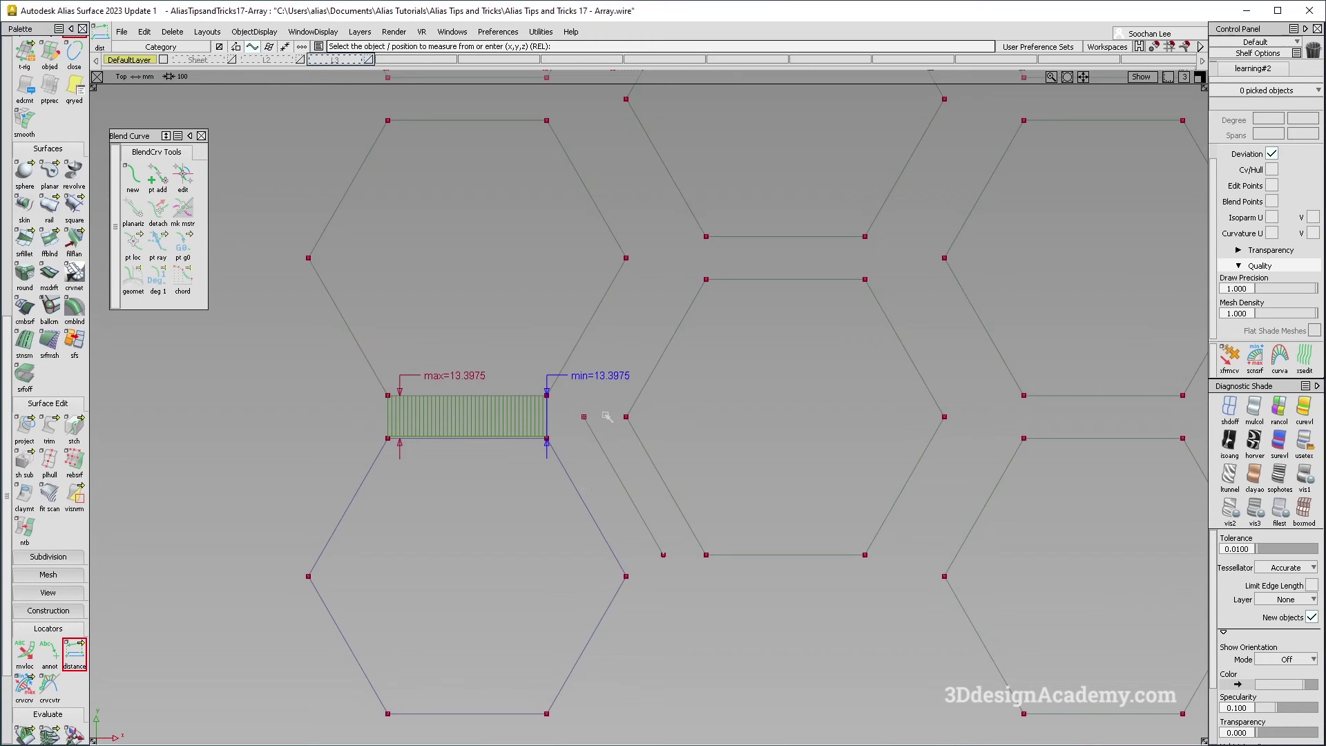
middle_click_drag(500, 391, 509, 331, "alt+shift")
left_click_drag(376, 575, 446, 359, "ctrl+shift")
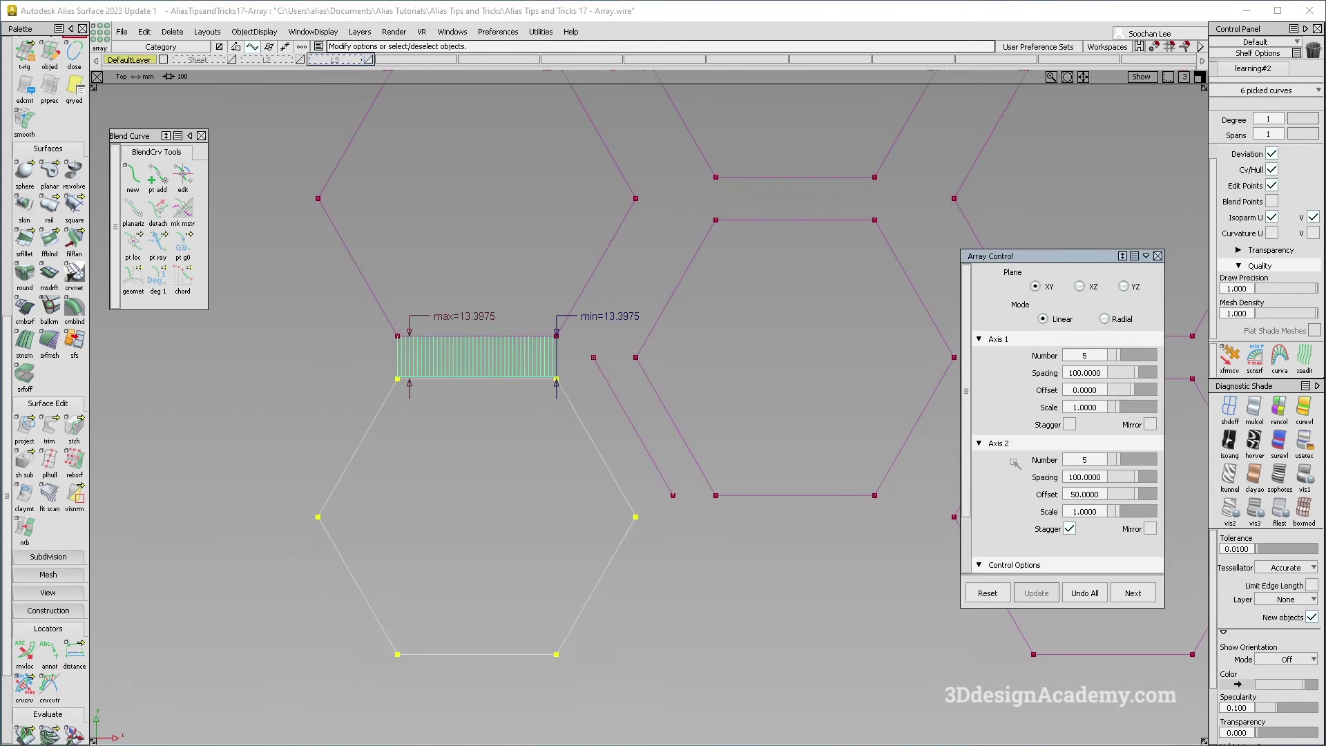
left_click(1070, 529)
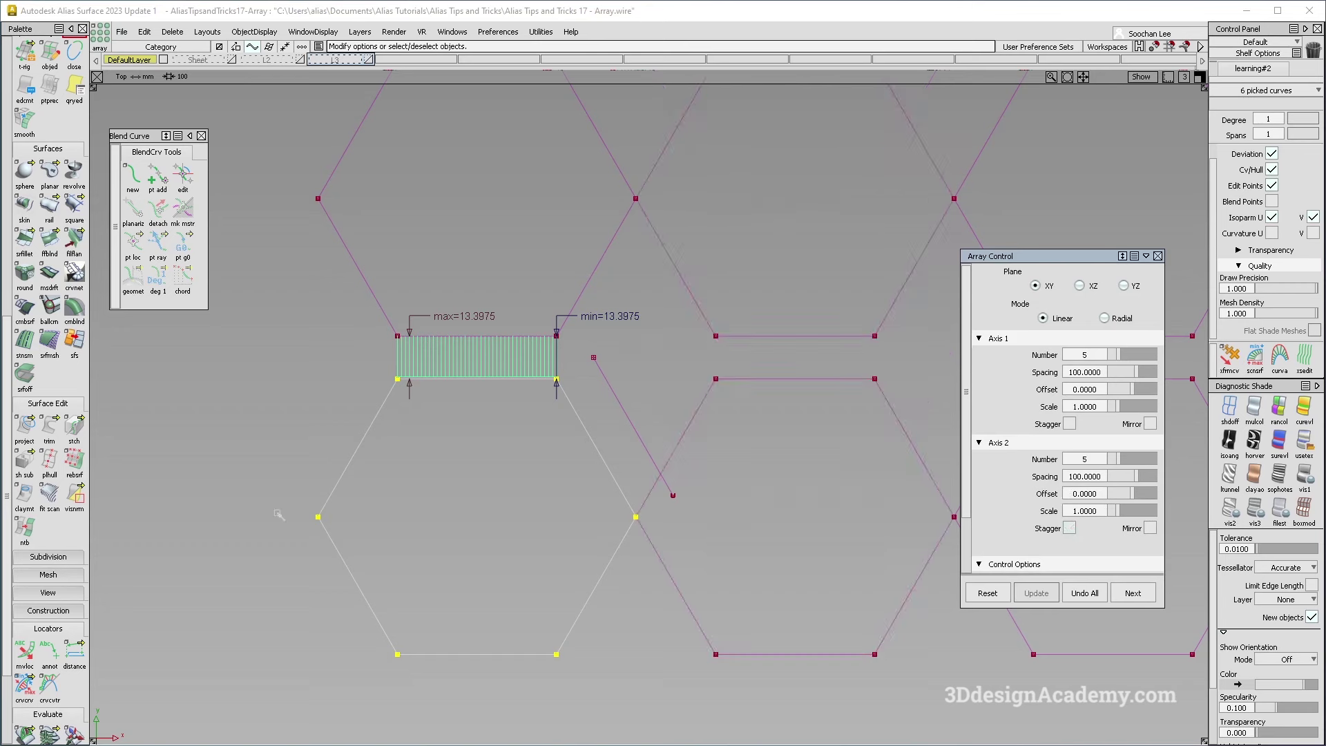
left_click(1069, 528)
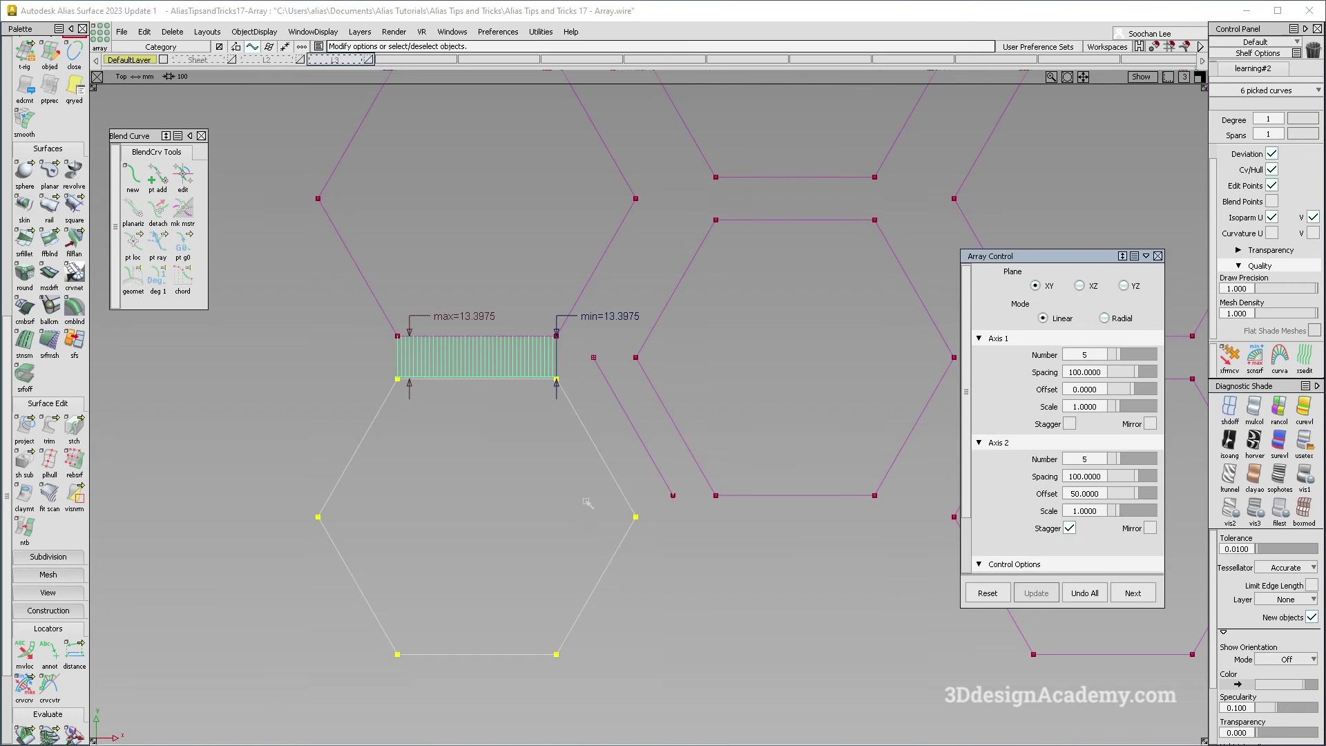
left_click(595, 358)
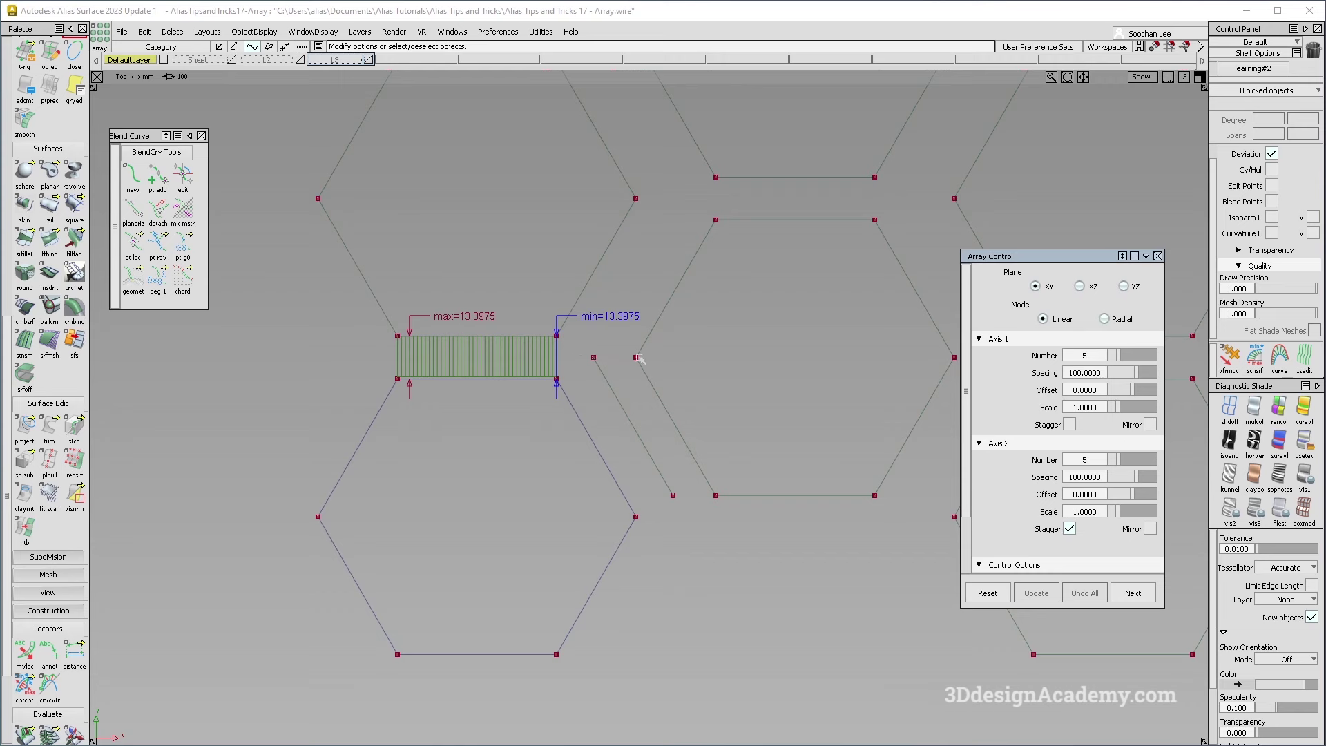
- Draw a vertical edit-point guide line from the offset curve's upper endpoint down to the original hexagon's mid-height
scroll(49, 173, "up", 6)
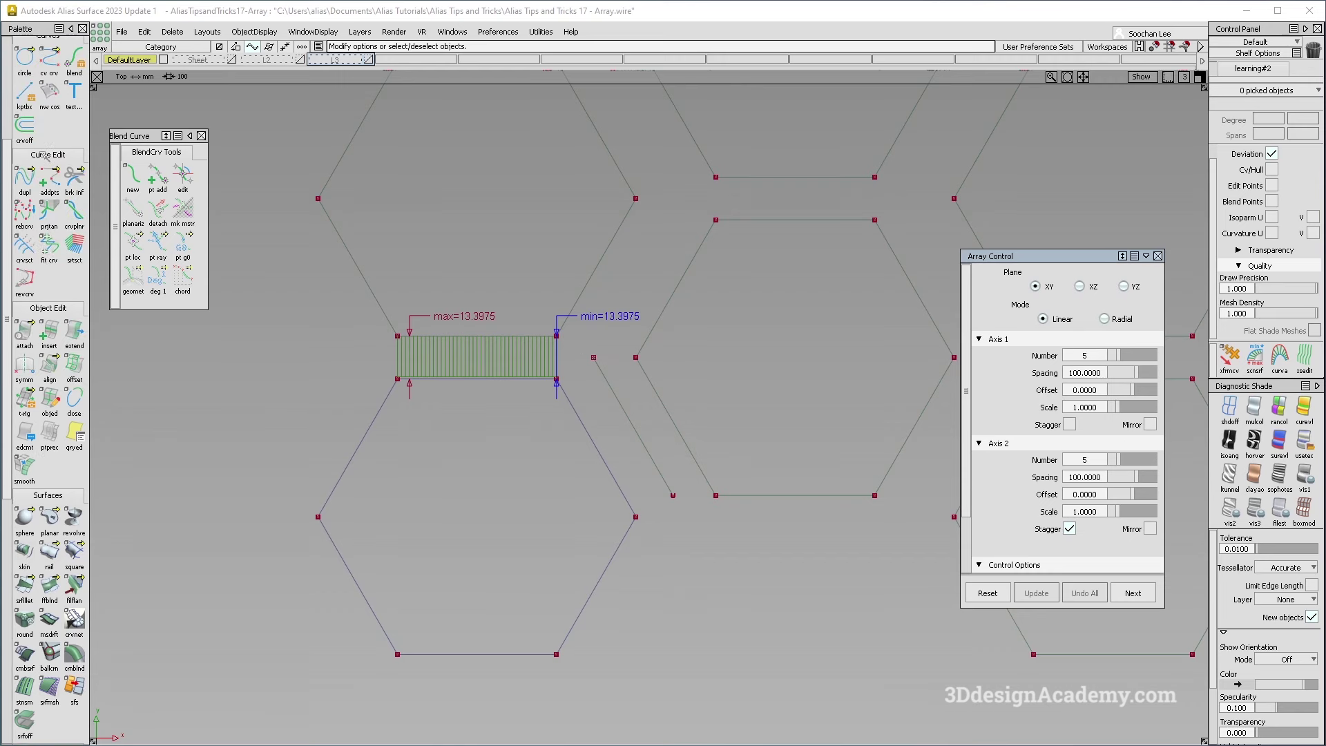
left_click_drag(52, 67, 97, 67)
left_click(635, 358)
middle_click(461, 358)
left_click(596, 361, "alt+shift")
right_click_drag(595, 360, 980, 427, "alt+shift")
right_click_drag(642, 375, 343, 421, "alt+shift")
scroll(536, 456, "down", 3)
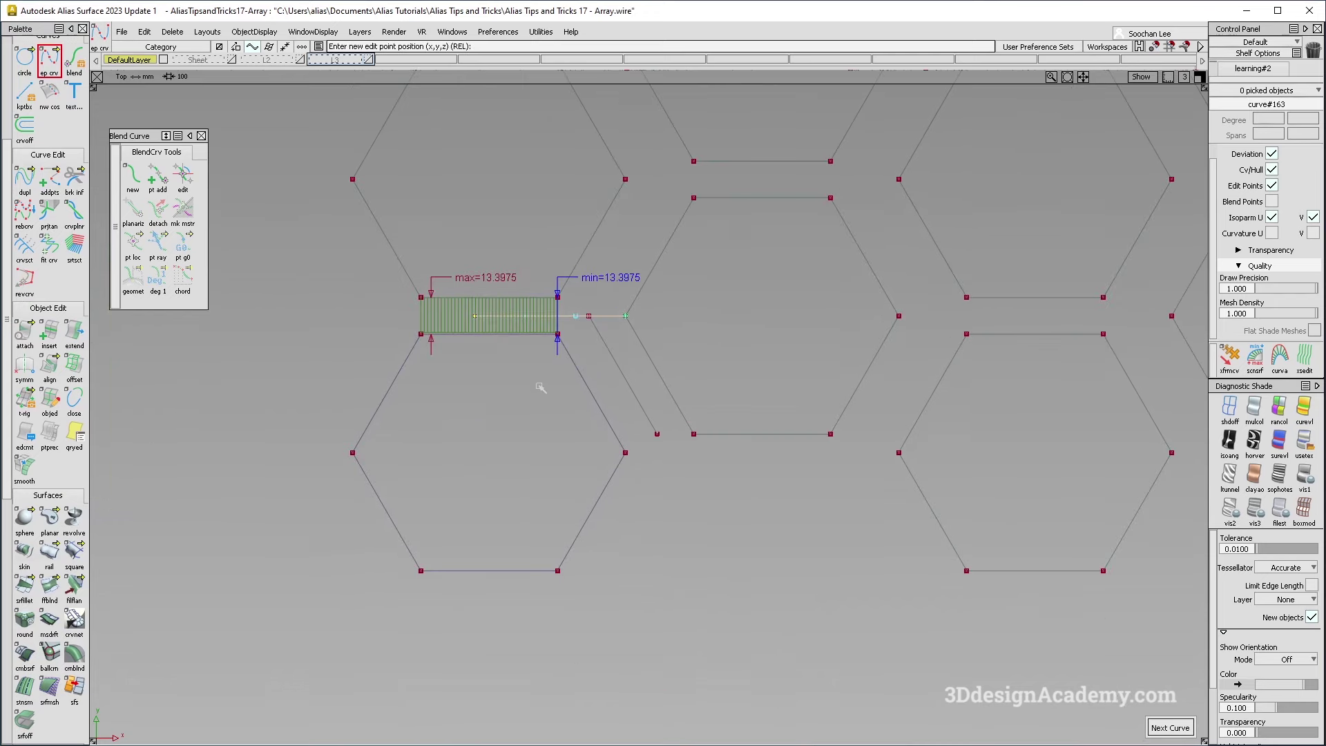
left_click(590, 301, "ctrl")
right_click_drag(375, 453, 365, 453, "ctrl")
left_click_drag(590, 492, 597, 352, "ctrl+shift")
left_click_drag(594, 330, 606, 367, "ctrl+shift")
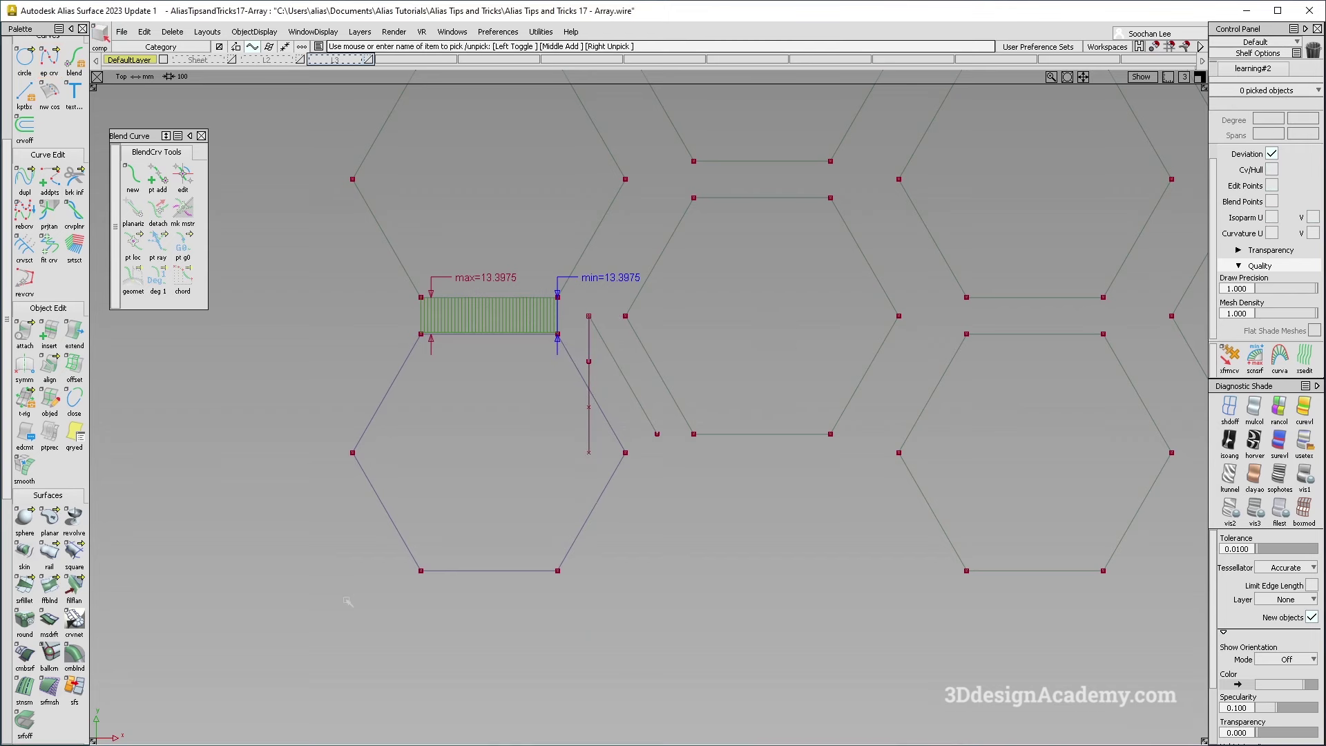
- Measure the horizontal distance from the original hexagon's leftmost vertex to the vertical guide line
scroll(58, 620, "down", 5)
left_click(74, 656)
left_click(352, 453)
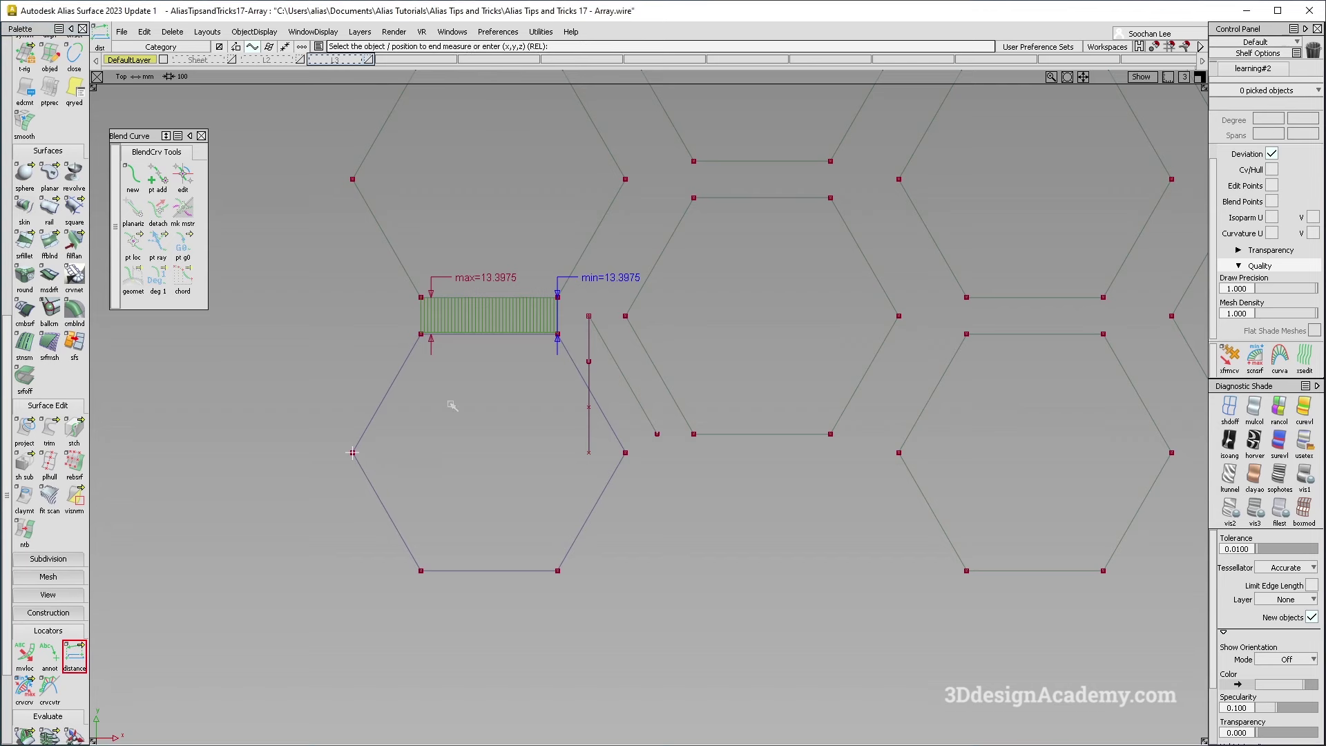
left_click(594, 307)
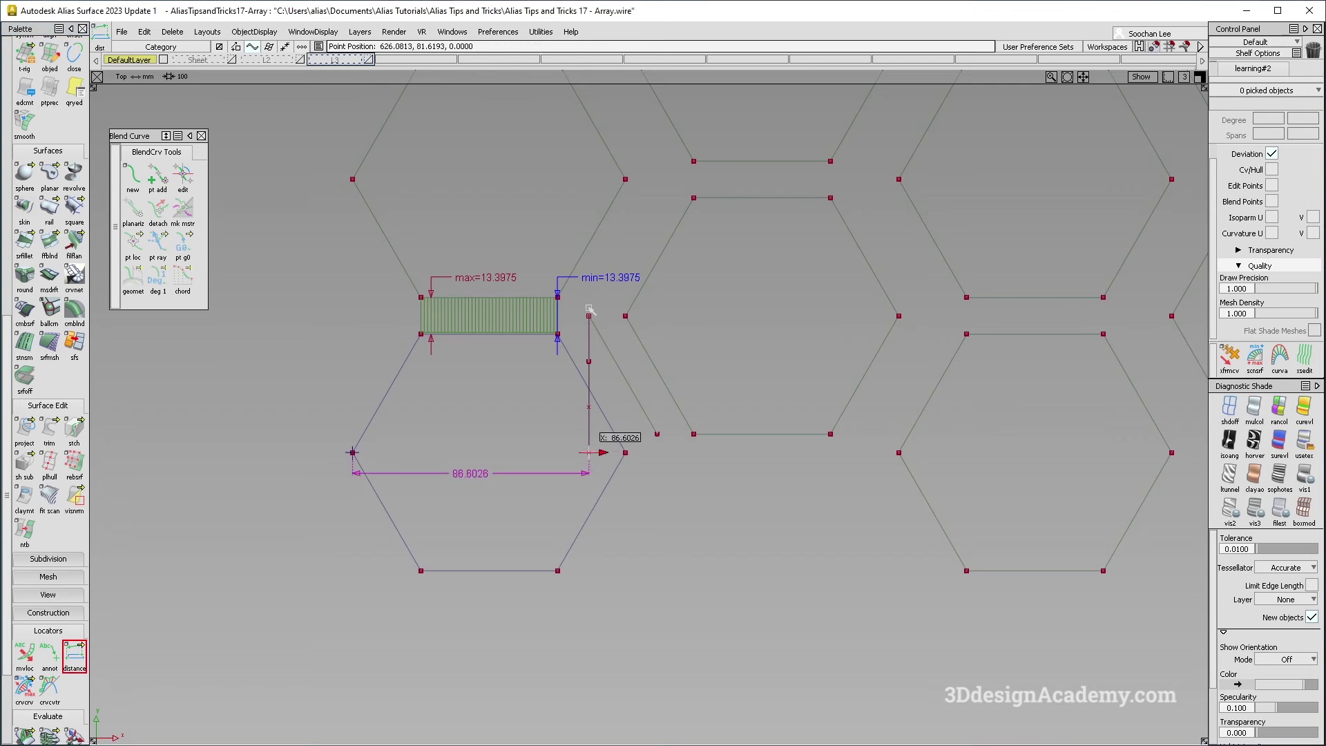
left_click(562, 450)
left_click(571, 453)
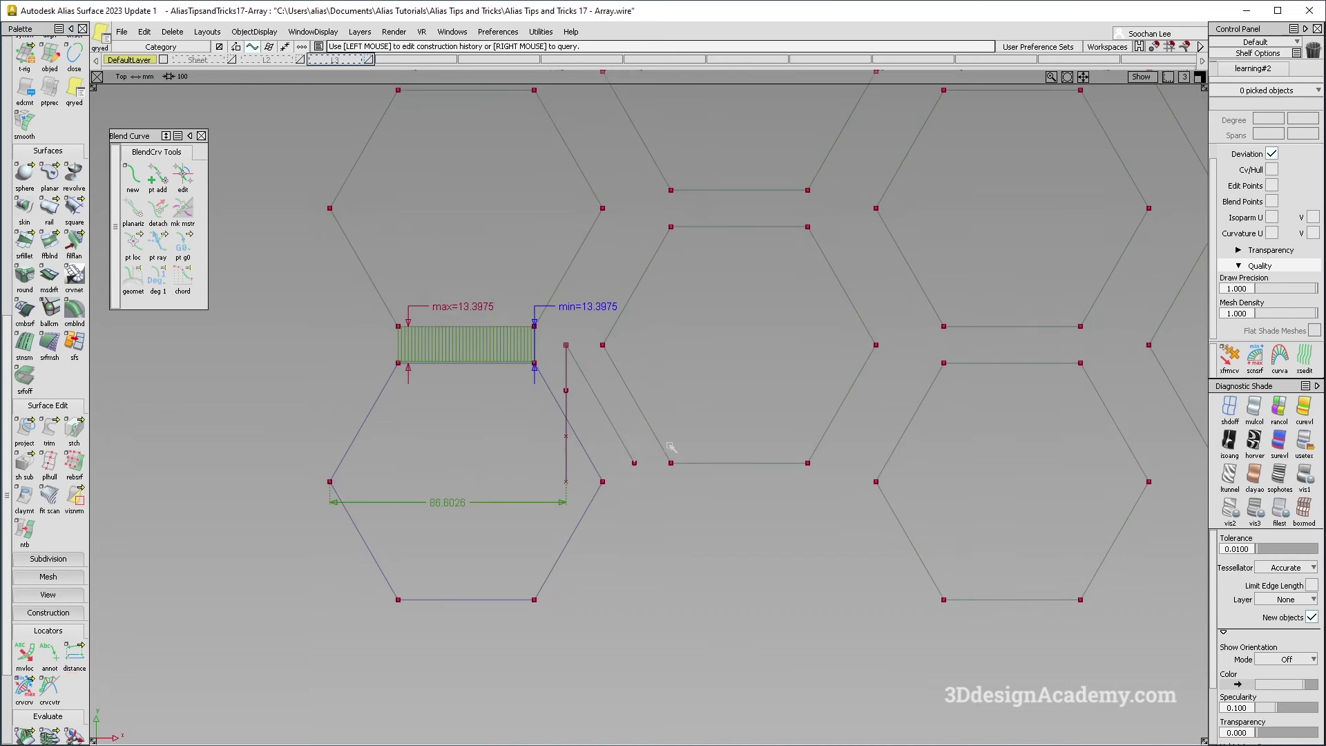
- Query-edit the hexagon array and set its Axis 1 spacing to 86.6026
left_click(675, 449)
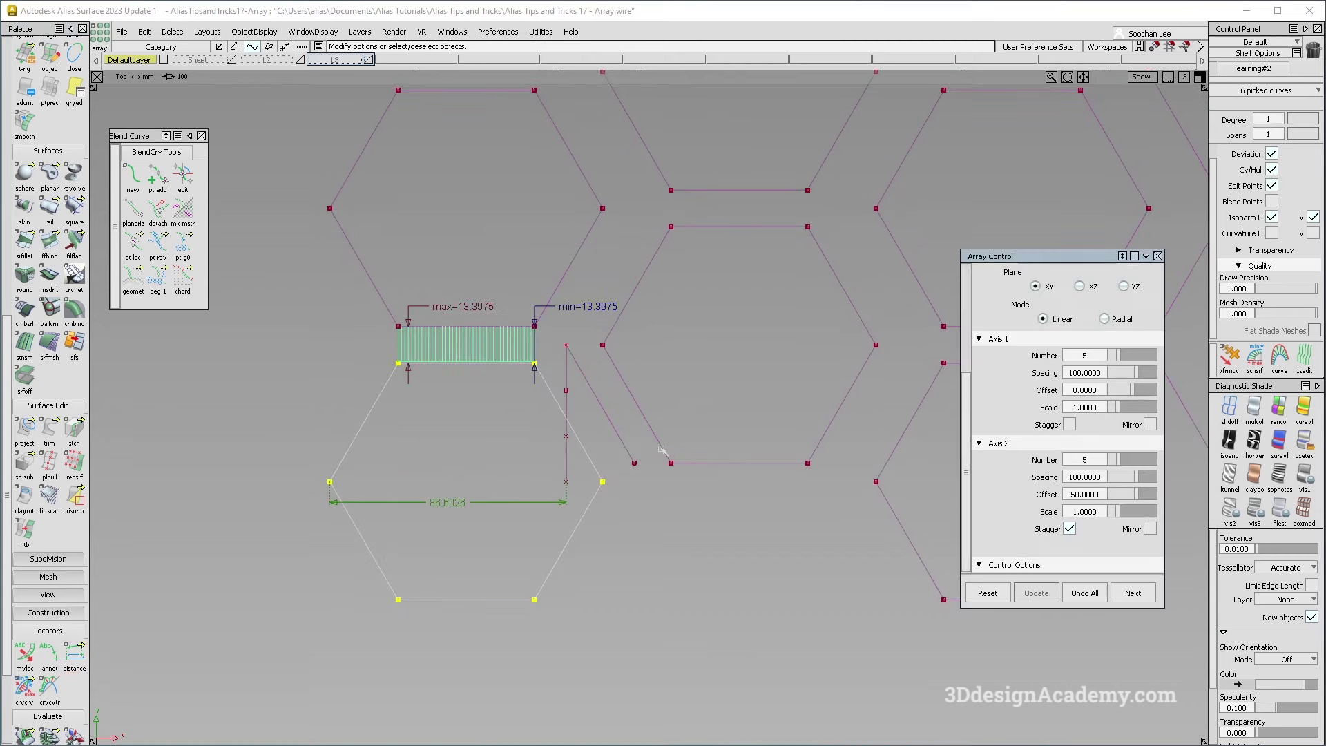
left_click(1102, 373)
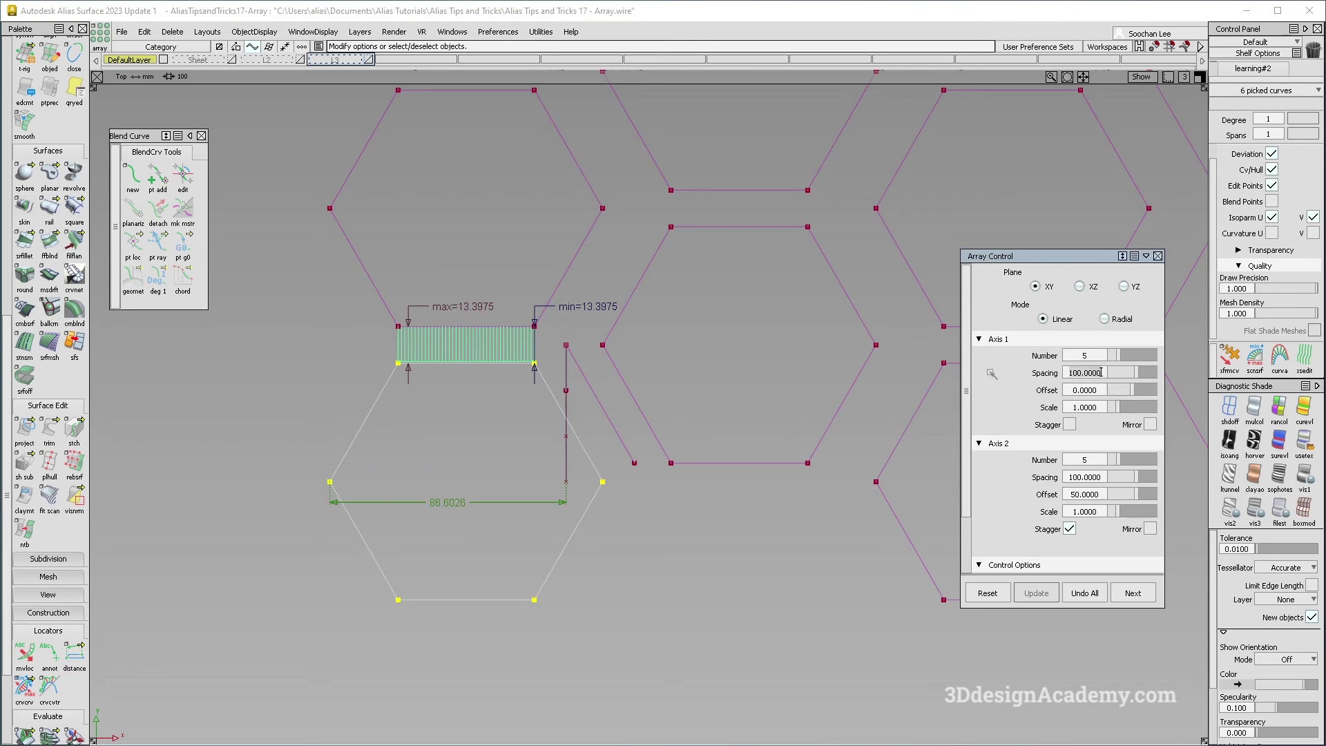
type("8")
key("Return")
- Delete the offset curve, the vertical guide line and the measurement locators beside the original hexagon
left_click_drag(676, 505, 625, 404, "ctrl+shift")
right_click_drag(569, 349, 701, 369, "alt+shift")
left_click(604, 391)
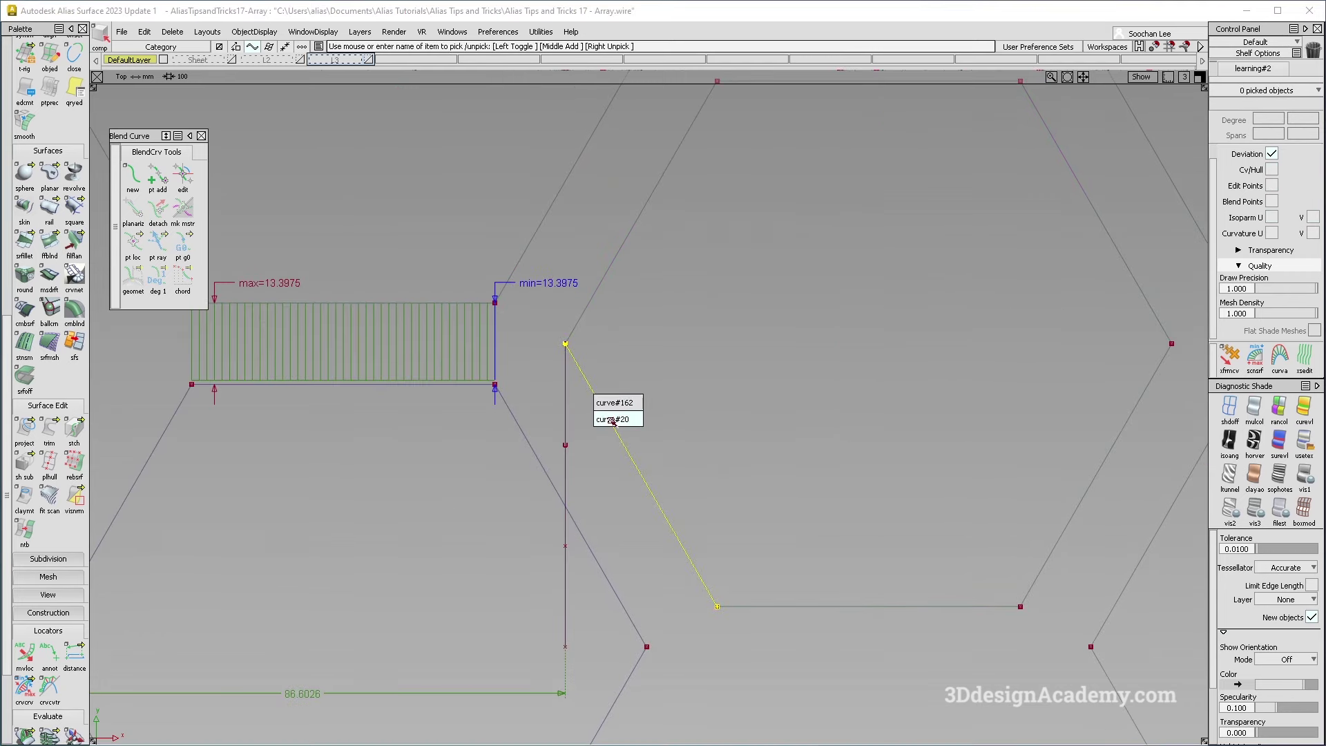
left_click(612, 419)
key("Delete")
left_click_drag(557, 388, 577, 423)
key("Delete")
- Show the Sheet layer again and display the sheet with the hexagon array in the perspective view
right_click_drag(668, 515, 444, 385, "alt+shift")
middle_click_drag(625, 368, 458, 674, "alt+shift")
right_click_drag(595, 536, 533, 464, "alt+shift")
middle_click_drag(529, 314, 553, 268, "alt+shift")
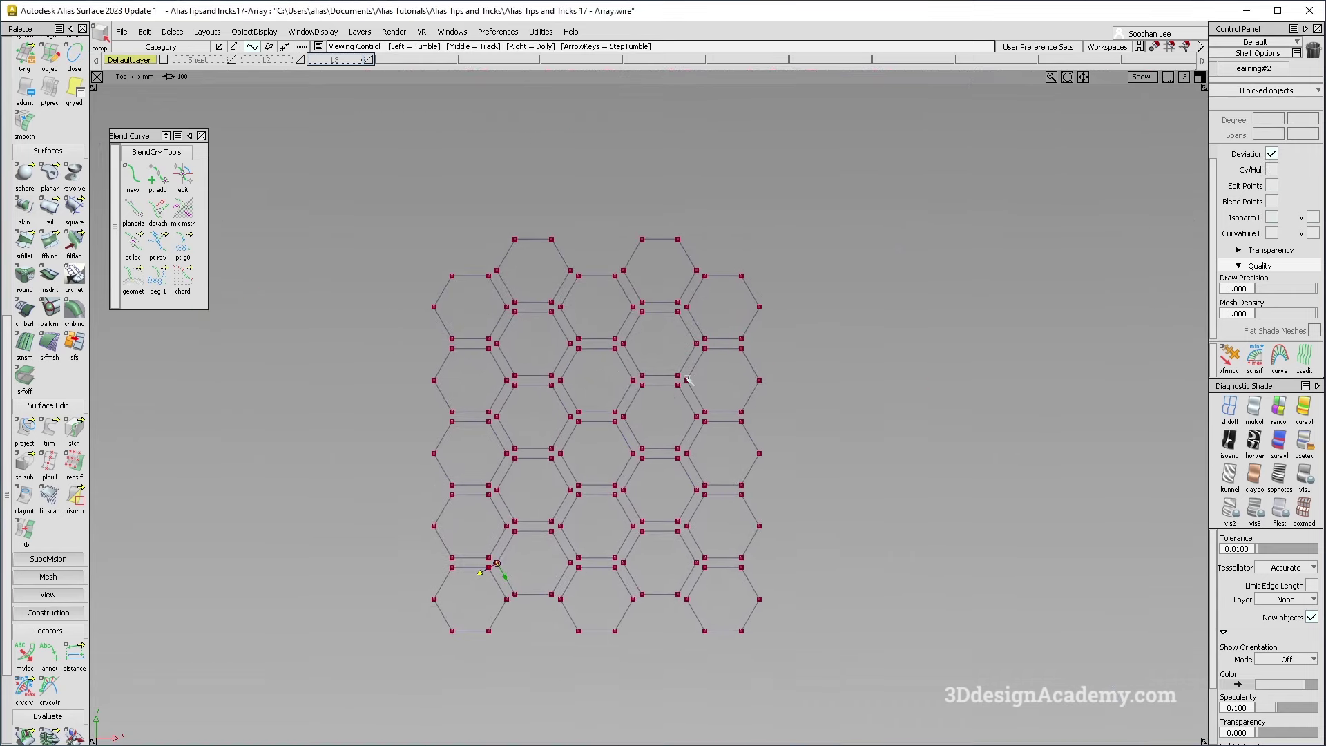
key("ctrl+q")
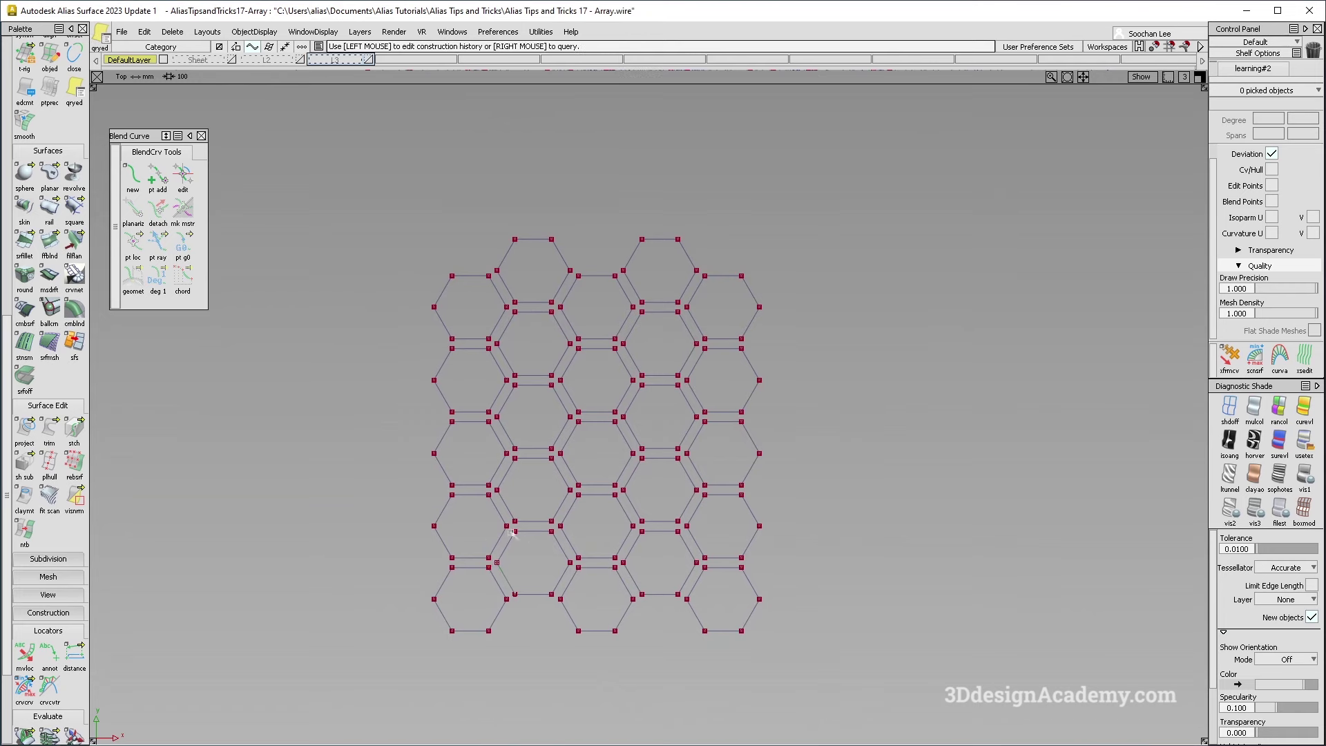
right_click_drag(509, 547, 595, 514, "alt+shift")
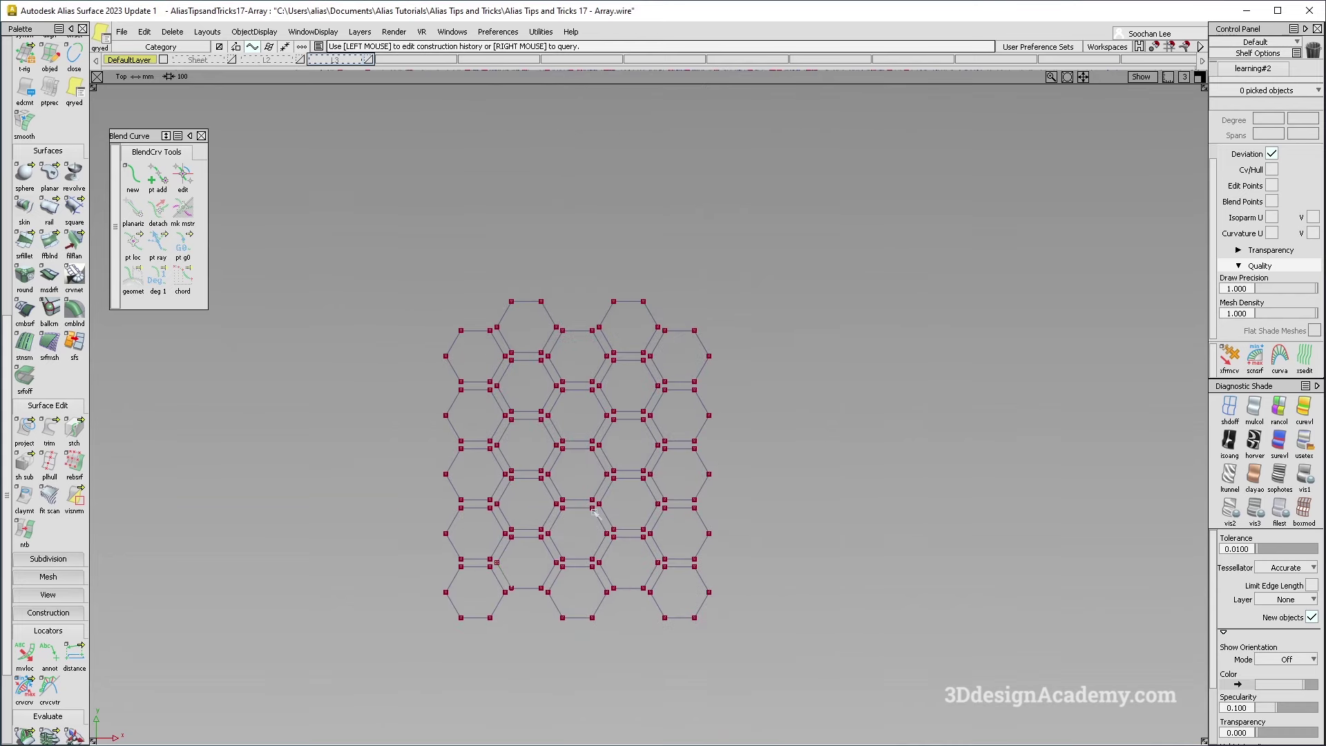
left_click(232, 60)
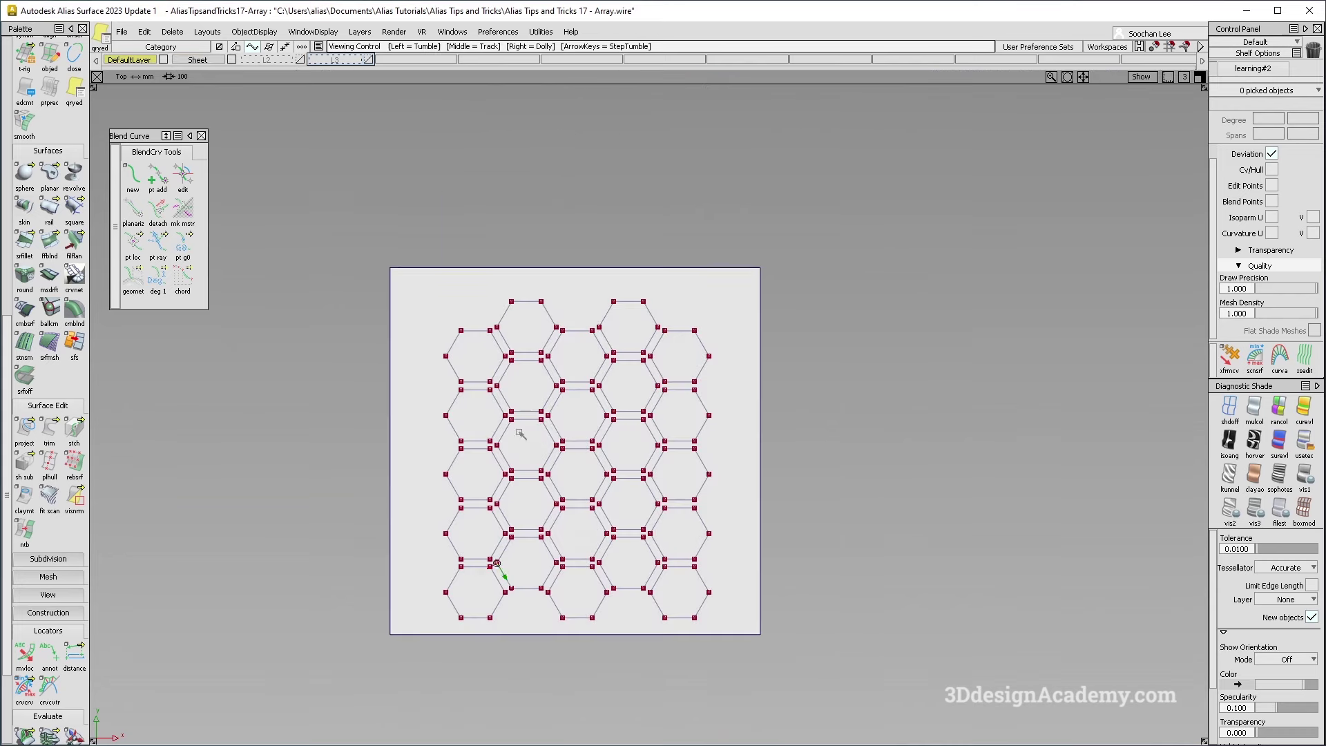
middle_click_drag(520, 435, 573, 359, "alt+shift")
key("F8")
middle_click_drag(790, 355, 607, 538, "alt+shift")
left_click_drag(607, 538, 94, 447, "alt+shift")
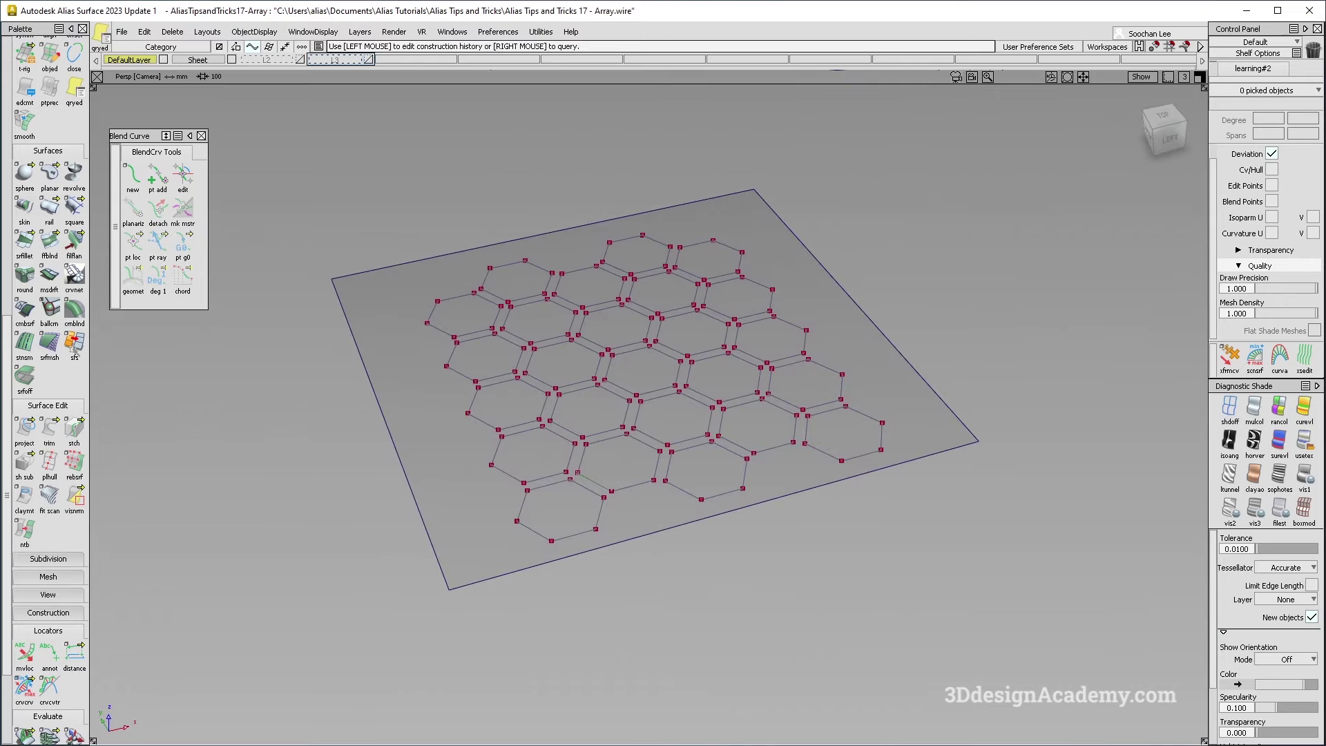
- Build multi-surface drafts from all the hexagon curves, excluding the sheet's edges, with draft angle 0 and length 100
left_click(49, 277)
left_click_drag(587, 349, 594, 345, "alt+shift")
left_click_drag(466, 183, 939, 600)
left_click(625, 549)
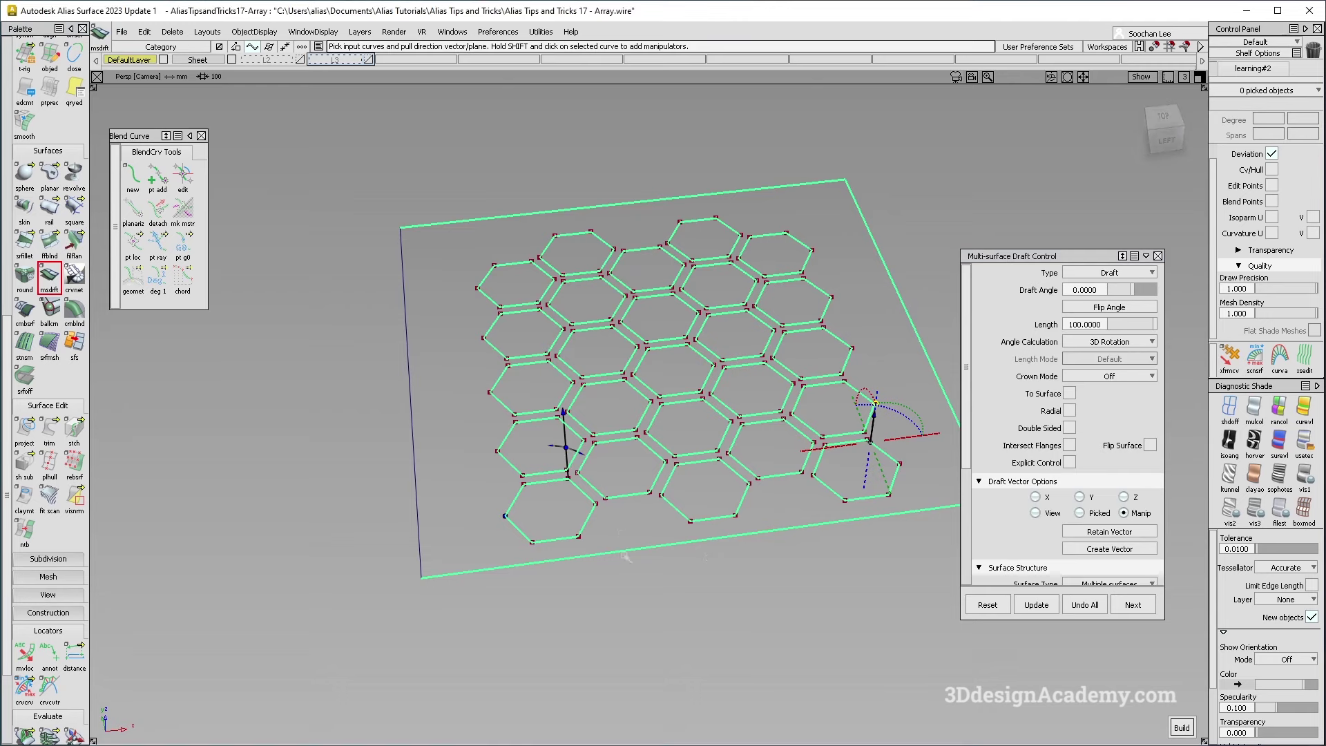
left_click(756, 188)
left_click(864, 223)
left_click_drag(797, 347, 829, 511, "alt+shift")
left_click_drag(680, 487, 634, 488, "alt+shift")
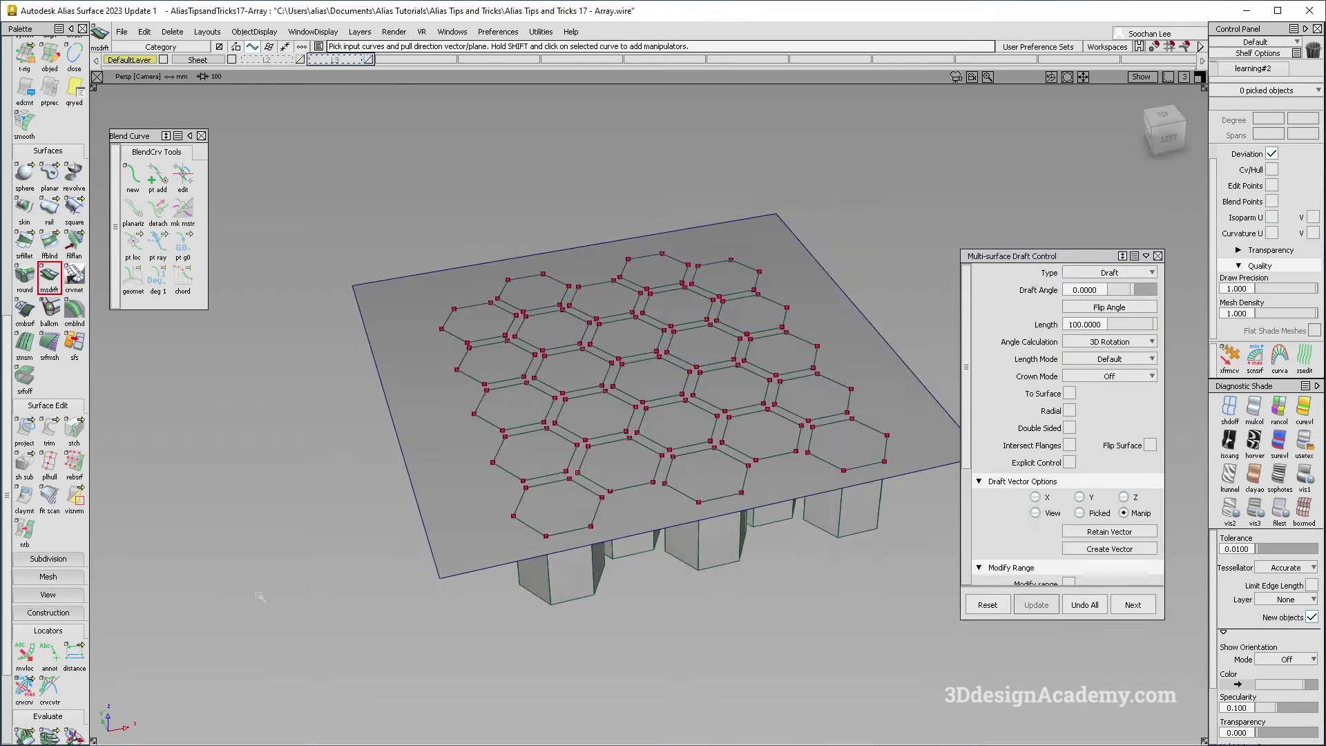
- Project all the hexagon curves onto the sheet from the top view as curves on surface, using the View vector
key("F5")
scroll(48, 414, "down", 1)
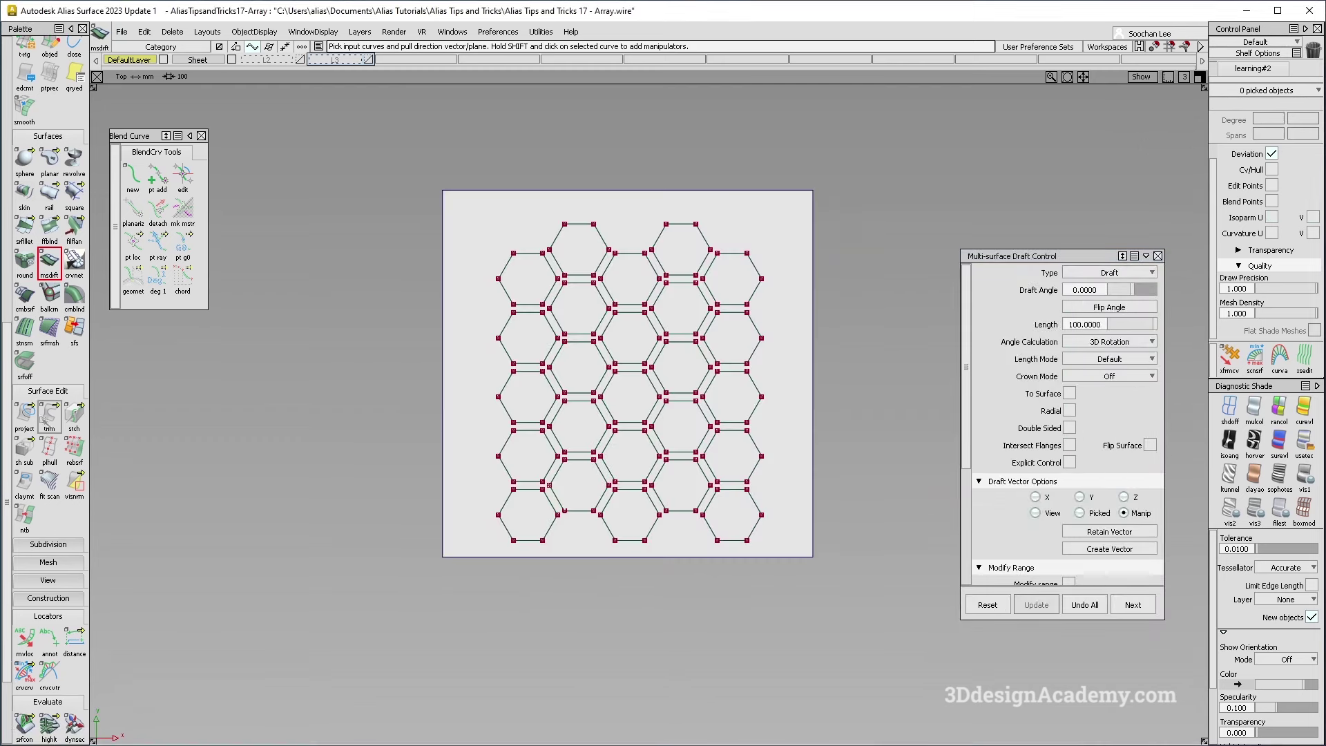
left_click(25, 415)
left_click(463, 229)
key("space")
left_click_drag(454, 167, 820, 631)
key("space")
key("F8")
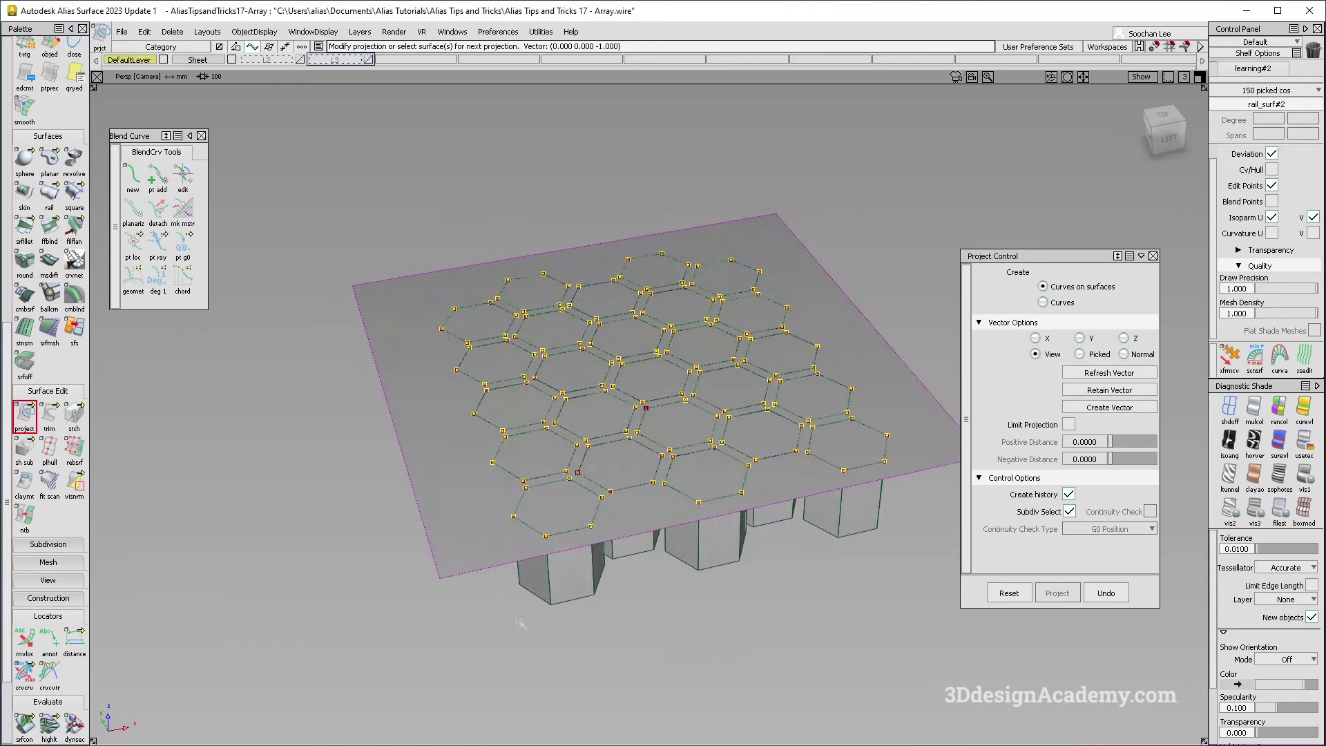
- Trim the sheet with the projected hexagons, keeping the region outside them
left_click(539, 575)
left_click(49, 415)
left_click(494, 513)
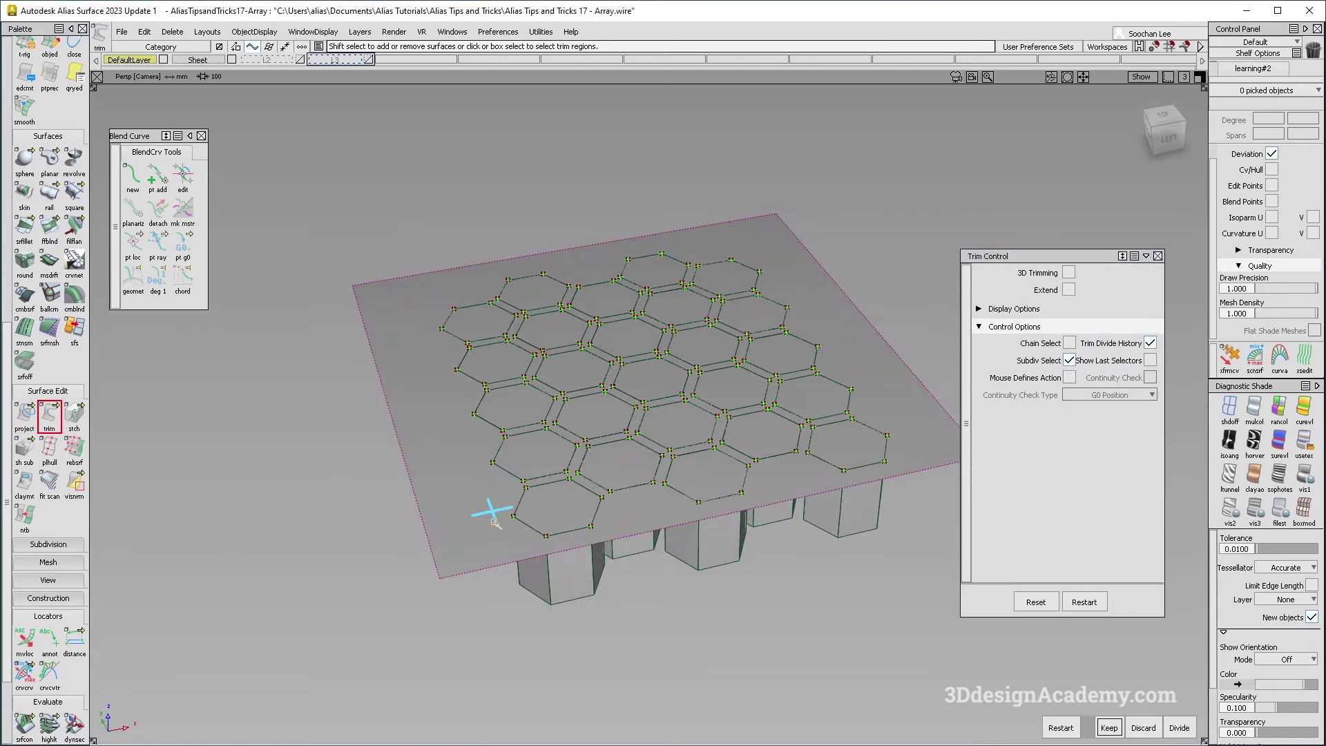
left_click_drag(494, 513, 632, 514, "alt+shift")
- Select the sheet and all the draft surfaces and delete their construction history
left_click_drag(831, 234, 715, 330, "ctrl+shift")
left_click_drag(258, 606, 841, 235)
left_click(172, 31)
left_click(208, 77)
left_click(578, 398)
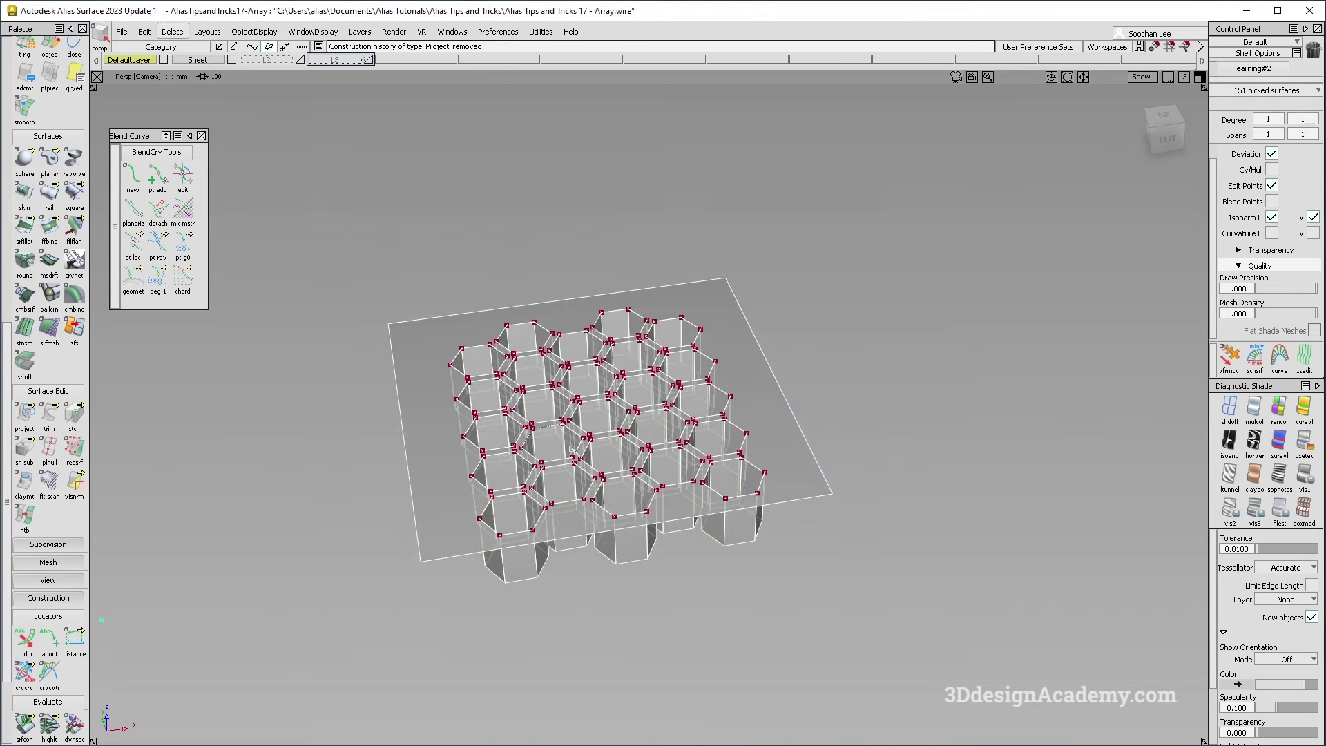
- Clear the selection and switch the model line display off and back on to inspect the hexagonal holes
left_click_drag(578, 421, 615, 580, "alt+shift")
left_click_drag(615, 580, 616, 380, "ctrl+shift")
scroll(649, 437, "up", 4)
mouse_move(649, 436)
right_mouse_down("ctrl+shift")
mouse_move(702, 532)
mouse_move(636, 429)
right_mouse_up("ctrl+shift")
mouse_move(636, 429)
left_mouse_down("alt+shift")
mouse_move(678, 402)
mouse_move(628, 436)
left_mouse_up("alt+shift")
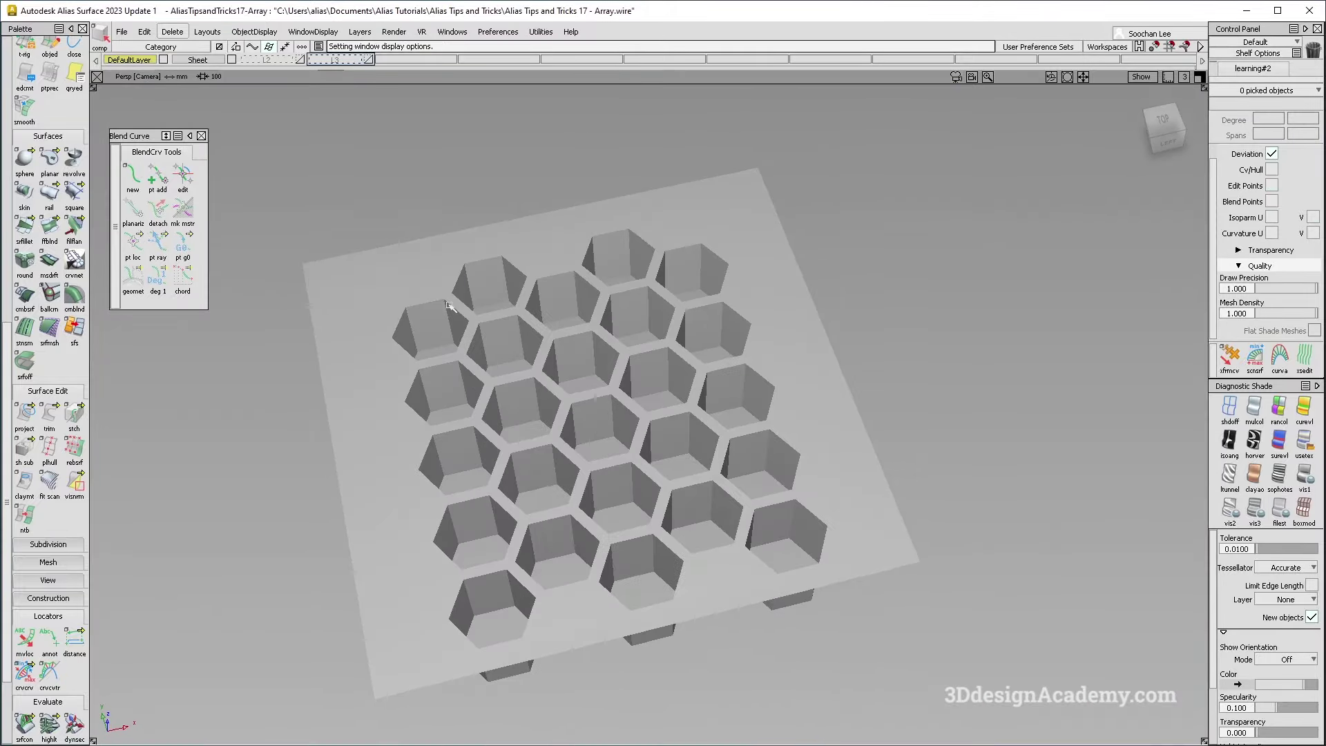
right_click_drag(325, 167, 402, 253, "ctrl+shift")
- Select all the hexagon curves and make them invisible
left_click_drag(402, 253, 462, 457, "ctrl+shift")
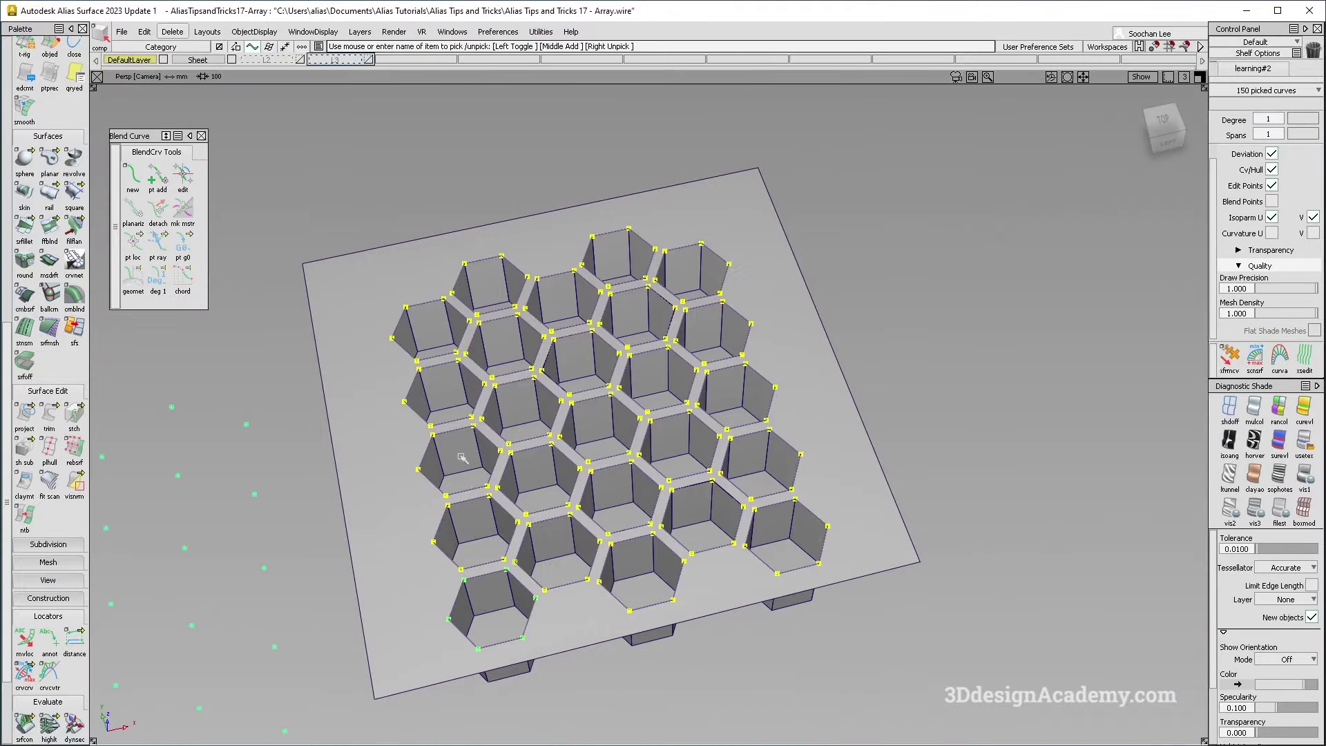
left_click(254, 31)
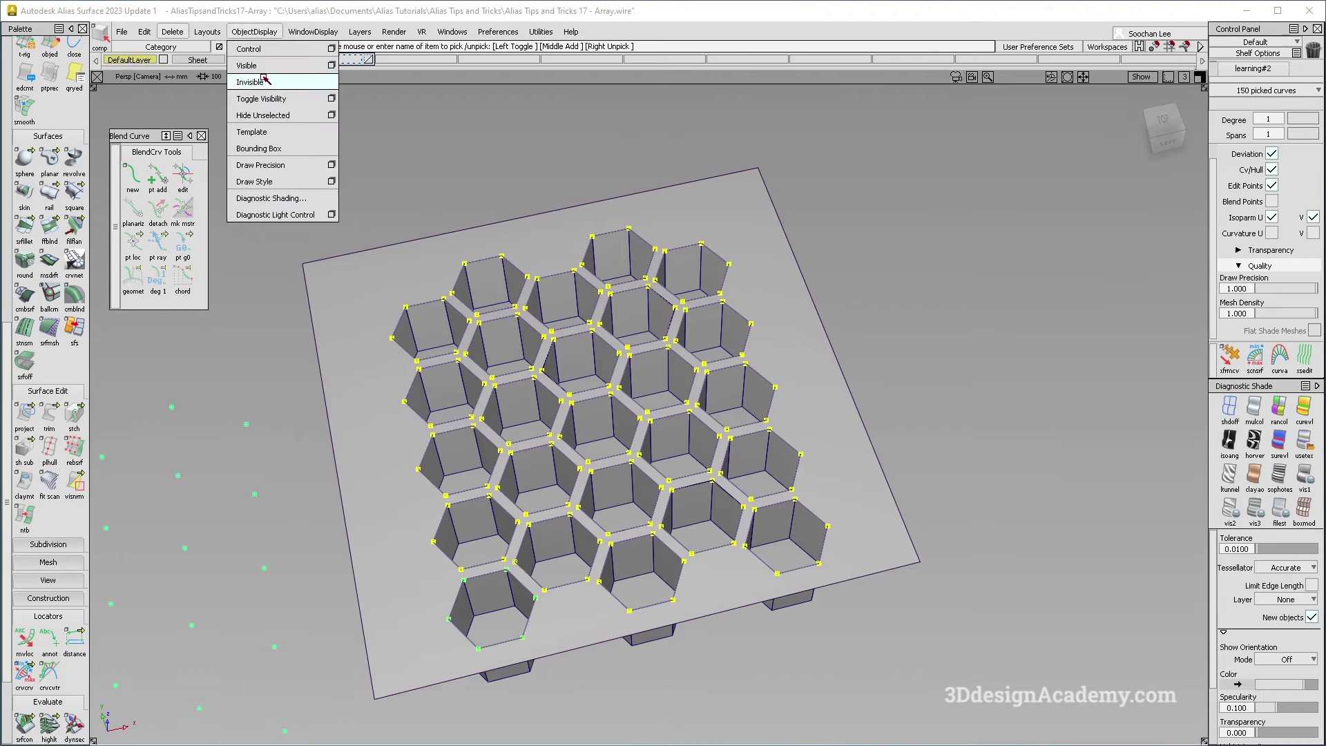
left_click(326, 80)
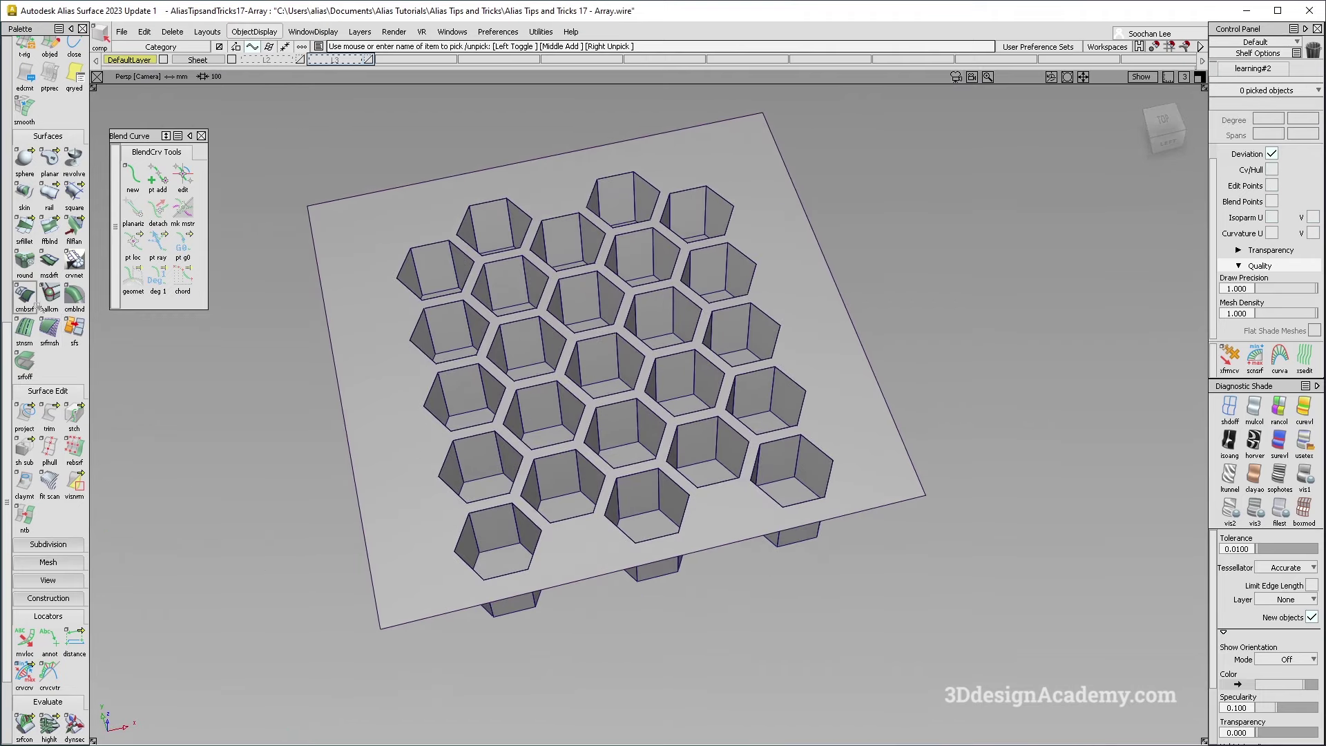
- Try the Round tool with G1 Circular continuity and a 10 mm initial radius, accepting the sheet and all the draft surfaces
left_click(26, 262)
left_click_drag(547, 361, 537, 388, "alt+shift")
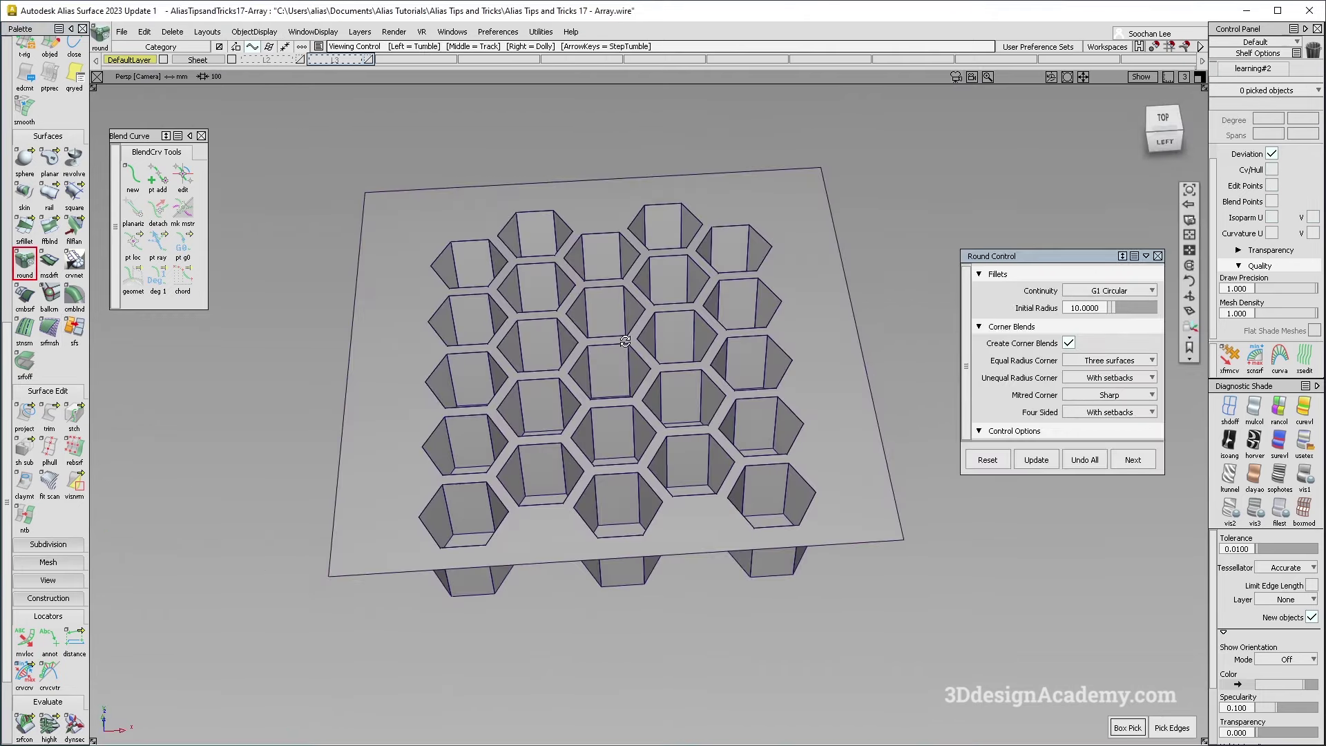
left_click_drag(652, 465, 663, 471, "alt+shift")
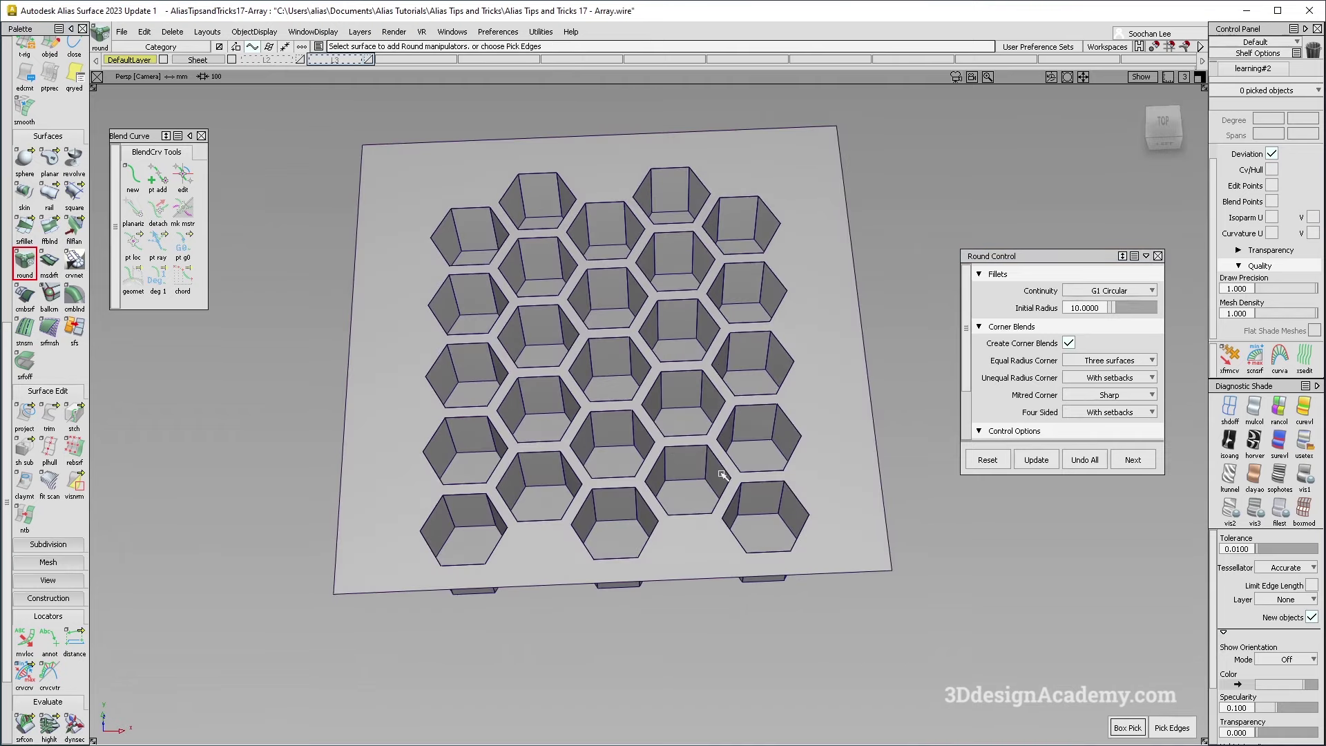
left_click_drag(722, 475, 603, 377, "alt+shift")
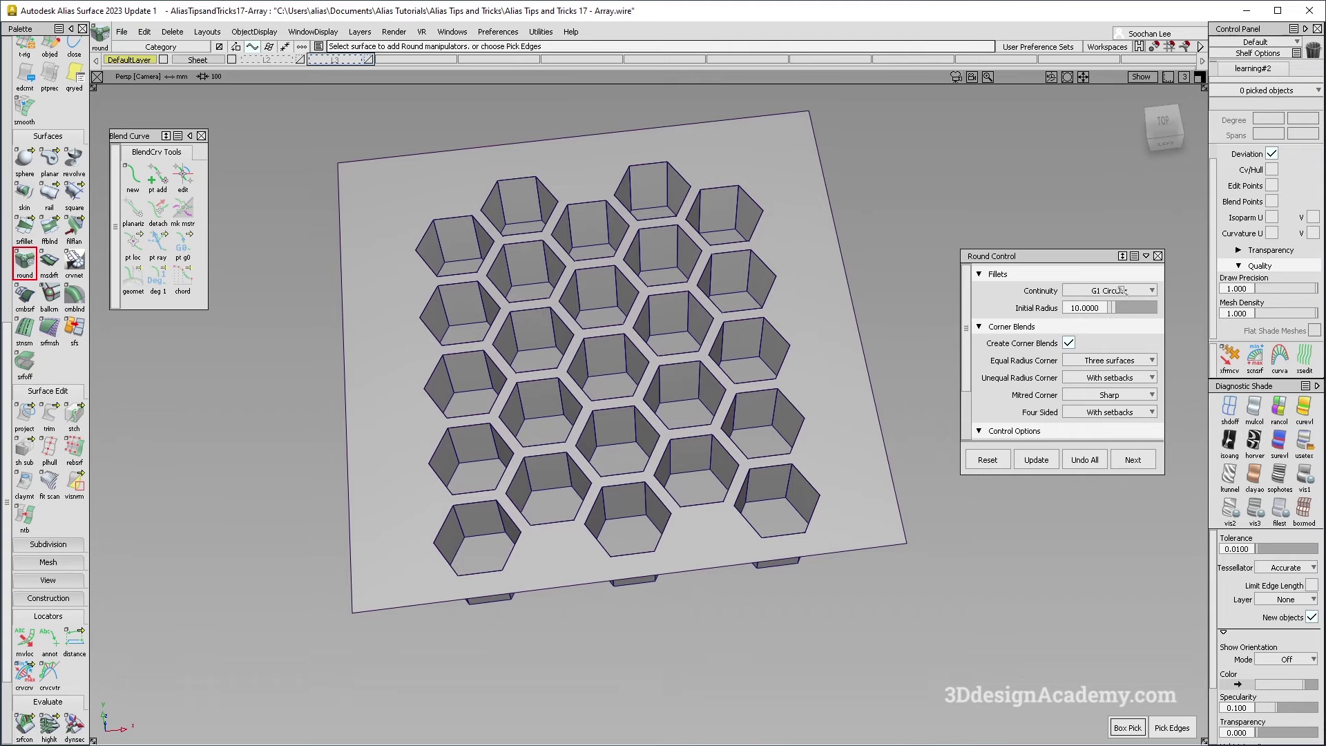
left_click_drag(600, 317, 539, 317, "alt+shift")
left_click_drag(469, 269, 528, 258, "alt+shift")
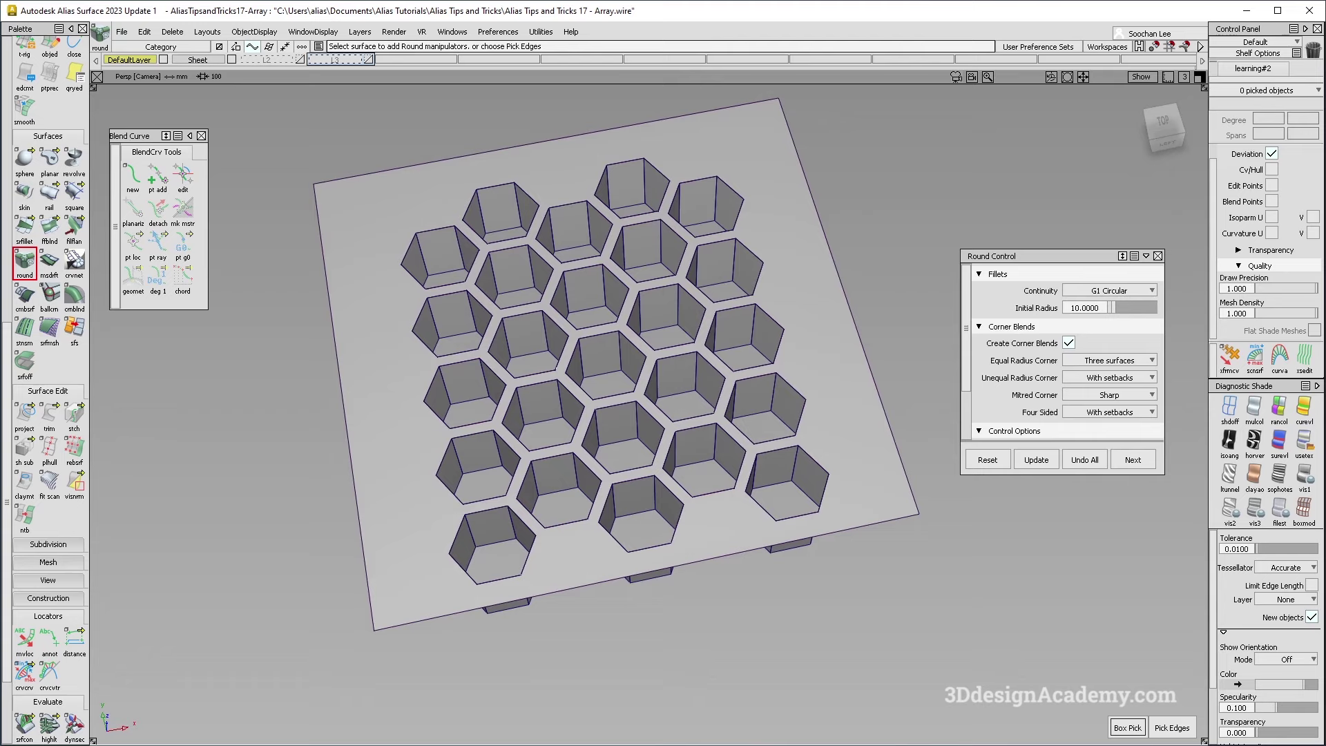
left_click_drag(763, 322, 724, 328, "alt+shift")
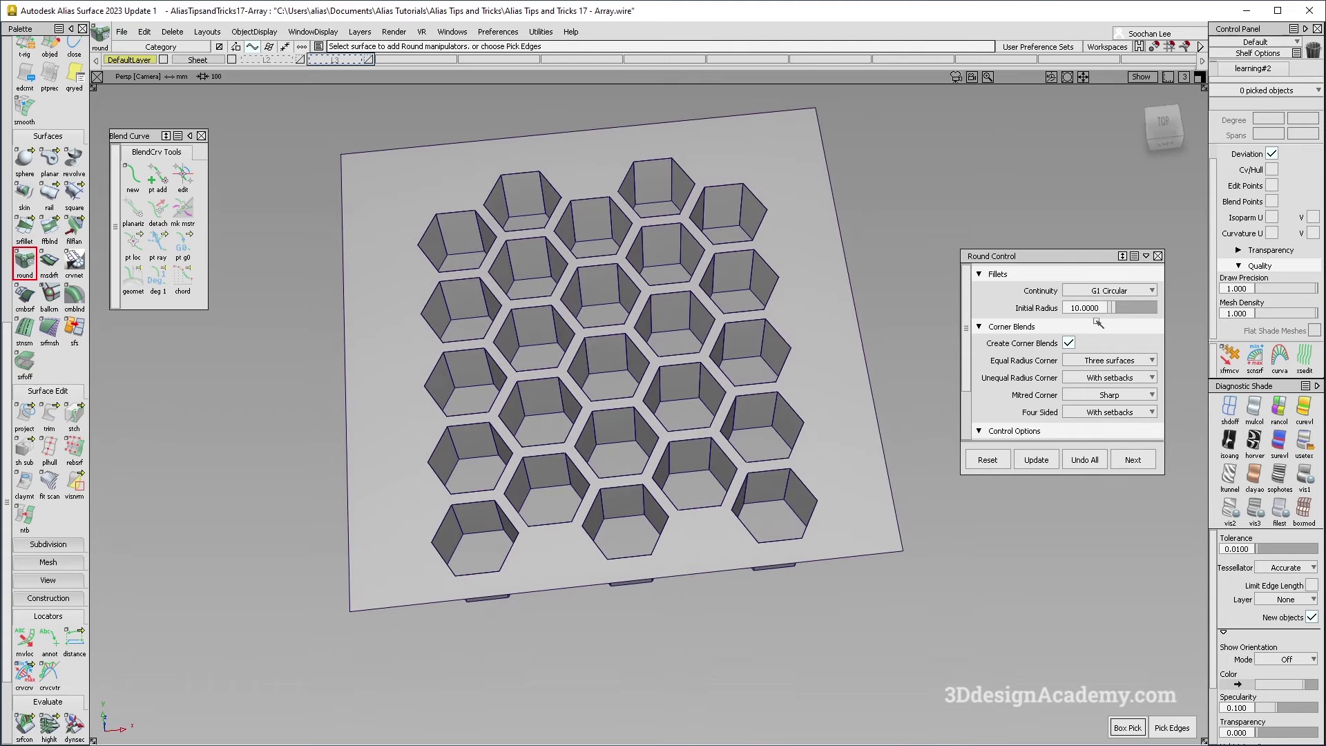
scroll(1109, 345, "down", 3)
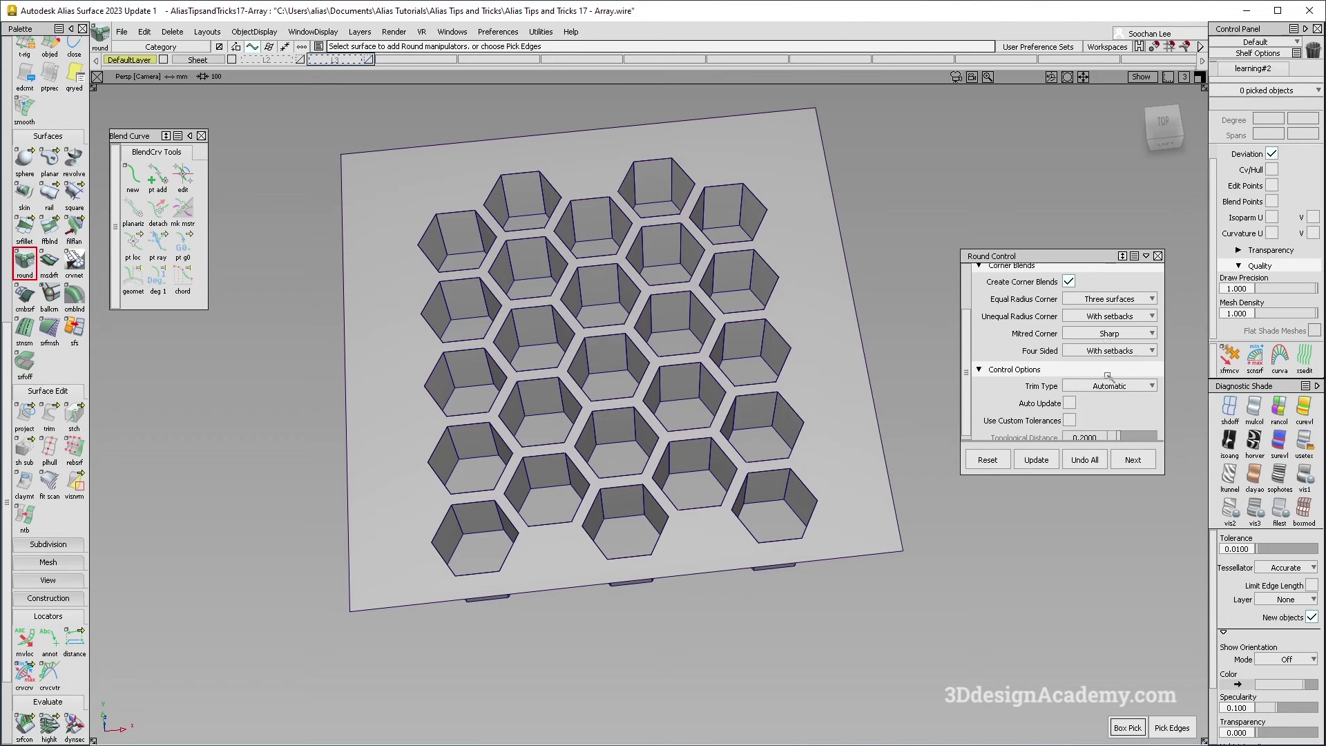
scroll(1108, 378, "down", 1)
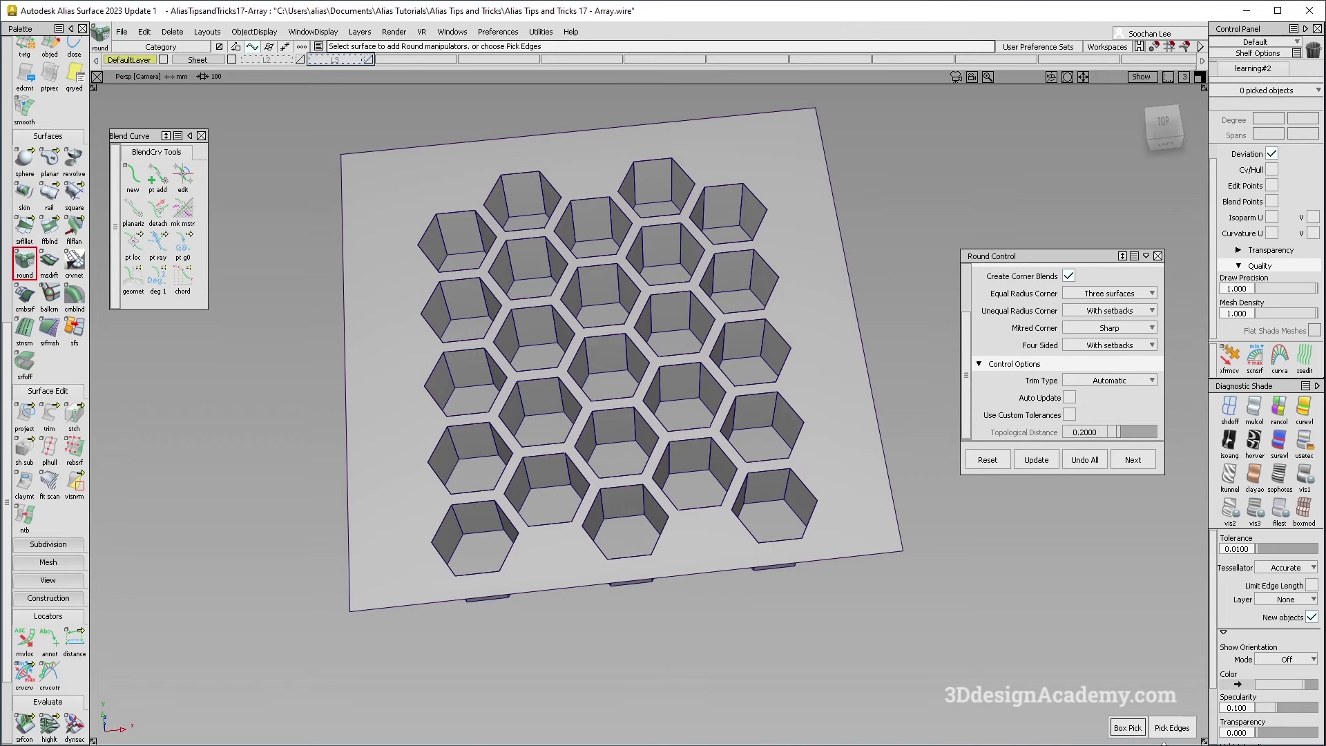
left_click_drag(342, 110, 923, 616)
left_click(1115, 727)
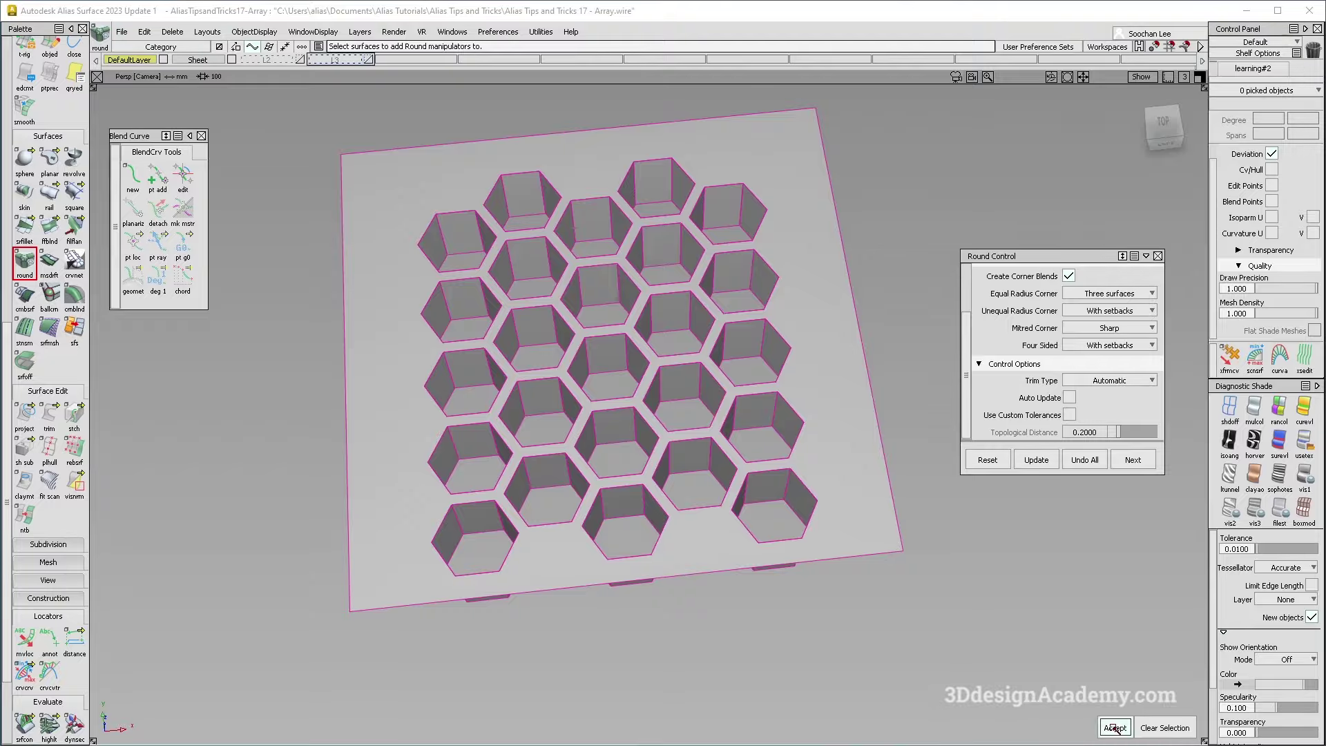
- Check the round manipulators along the hexagon edges and build the 10 mm rounds
left_click_drag(578, 504, 490, 519, "alt+shift")
right_click_drag(490, 518, 504, 509, "alt+shift")
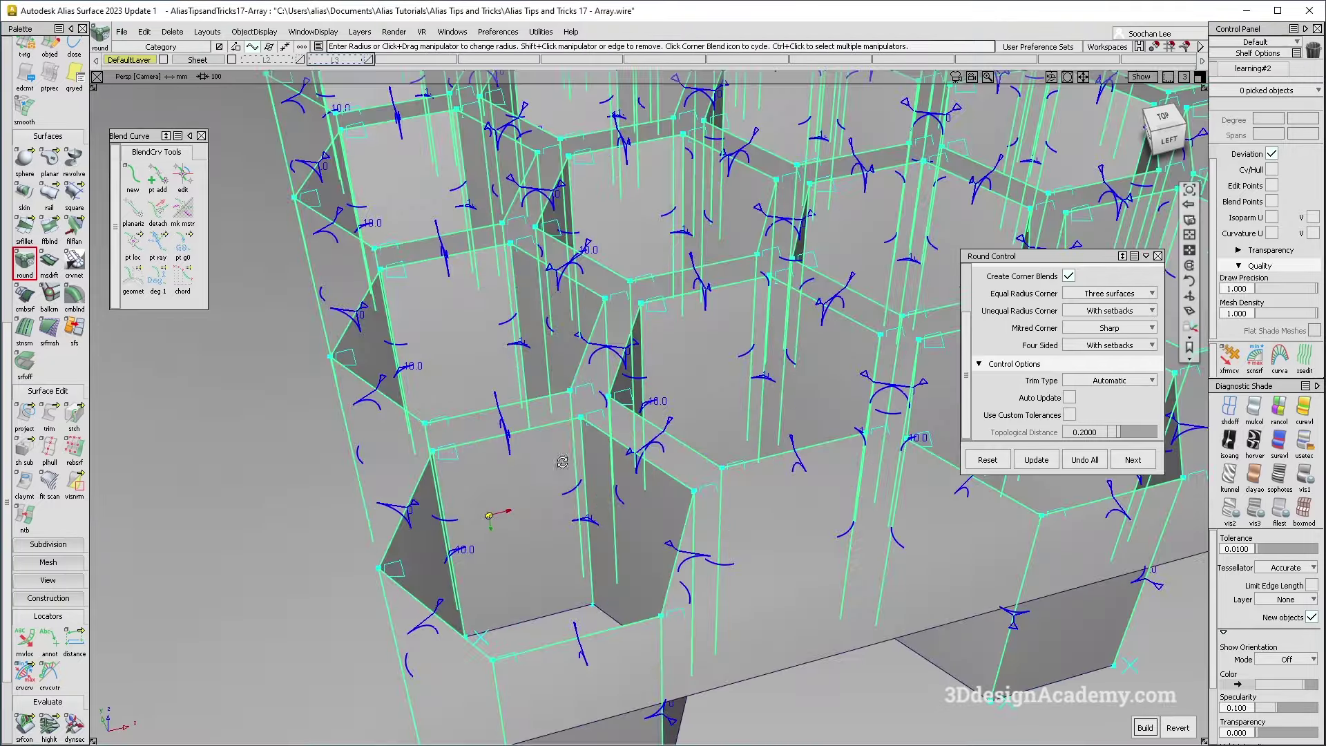
left_click_drag(504, 509, 542, 511, "alt+shift")
right_click_drag(542, 512, 492, 517, "alt+shift")
left_click_drag(492, 516, 489, 515, "alt+shift")
left_click(1148, 726)
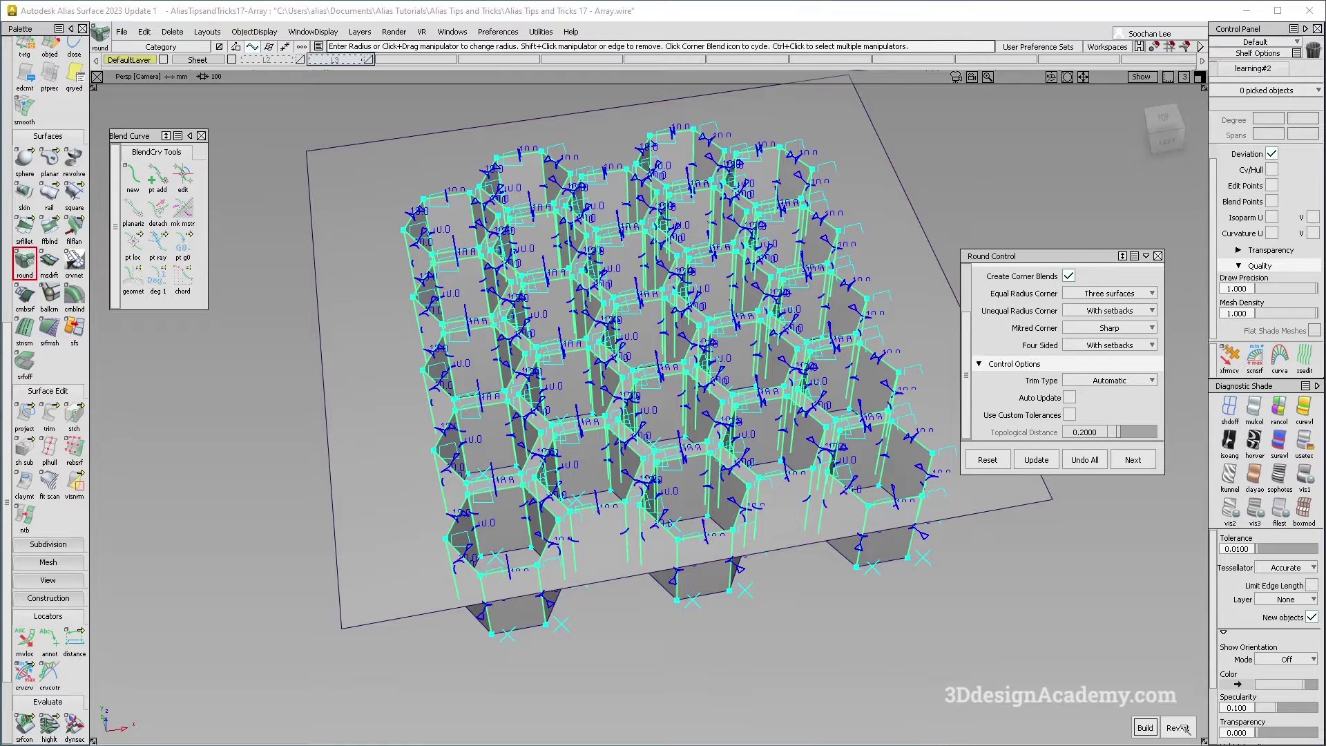
- Inspect the rounded rims of the hexagonal holes up close and revert the 10 mm rounds
scroll(500, 495, "up", 8, "alt+shift")
scroll(497, 495, "down", 4, "alt+shift")
left_click_drag(497, 495, 658, 417, "alt+shift")
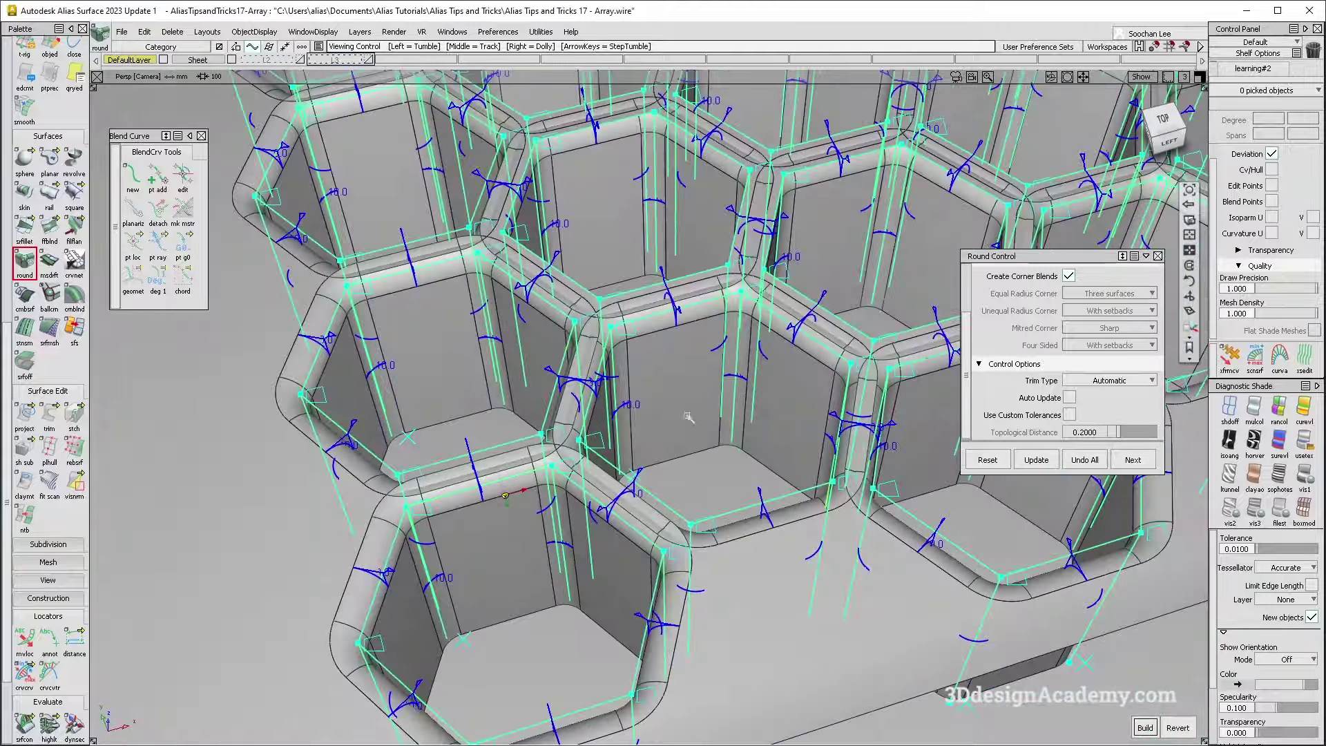
right_click_drag(801, 482, 1166, 718, "alt+shift")
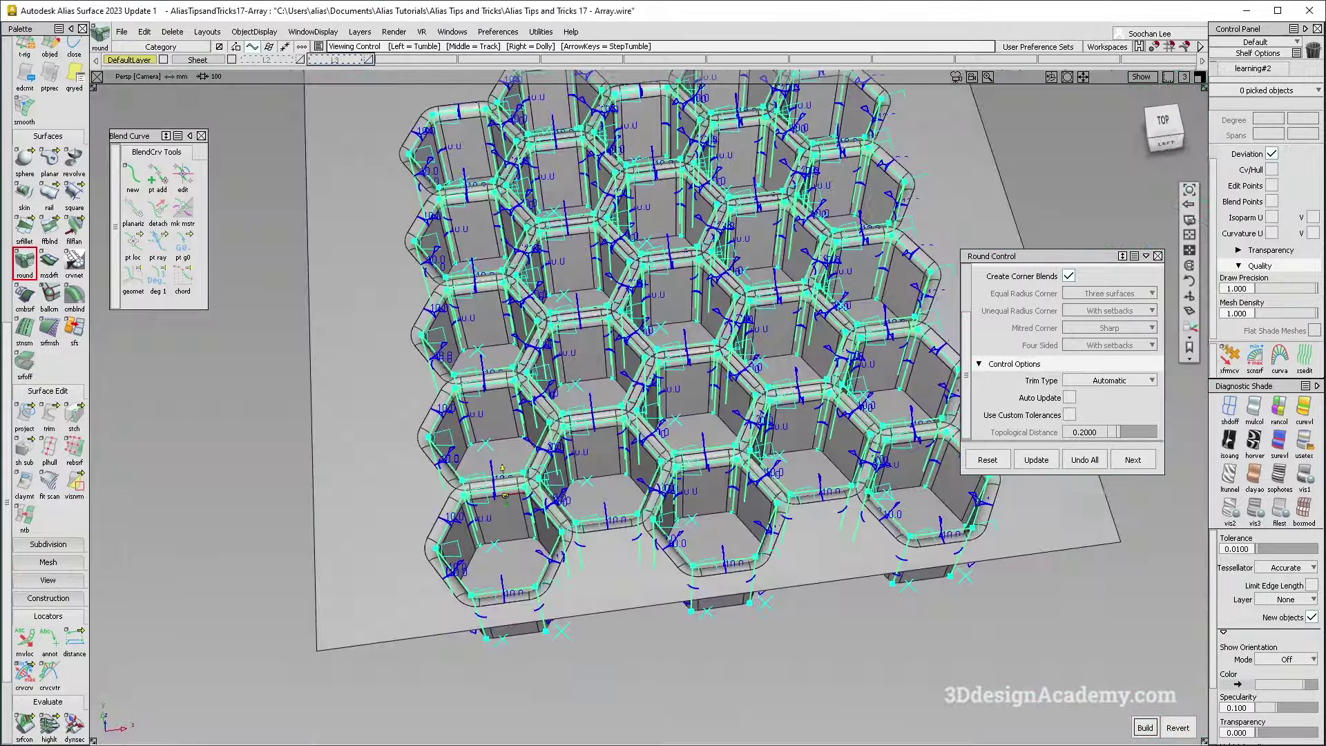
left_click(1174, 727)
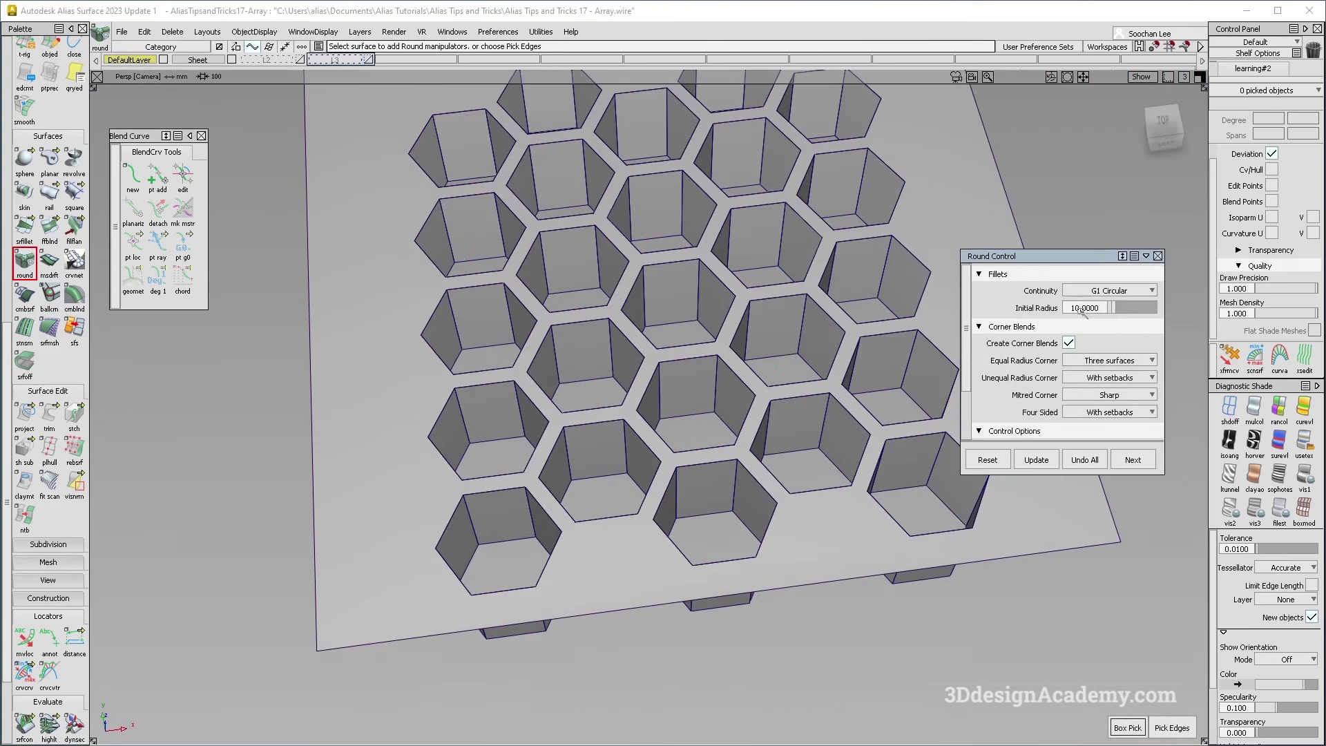
- Set the Round tool's initial radius to 5 mm and accept the sheet and all the draft surfaces as its selection
double_click(1099, 308)
type("5")
key("Return")
scroll(747, 344, "down", 5)
left_click_drag(556, 429, 719, 568)
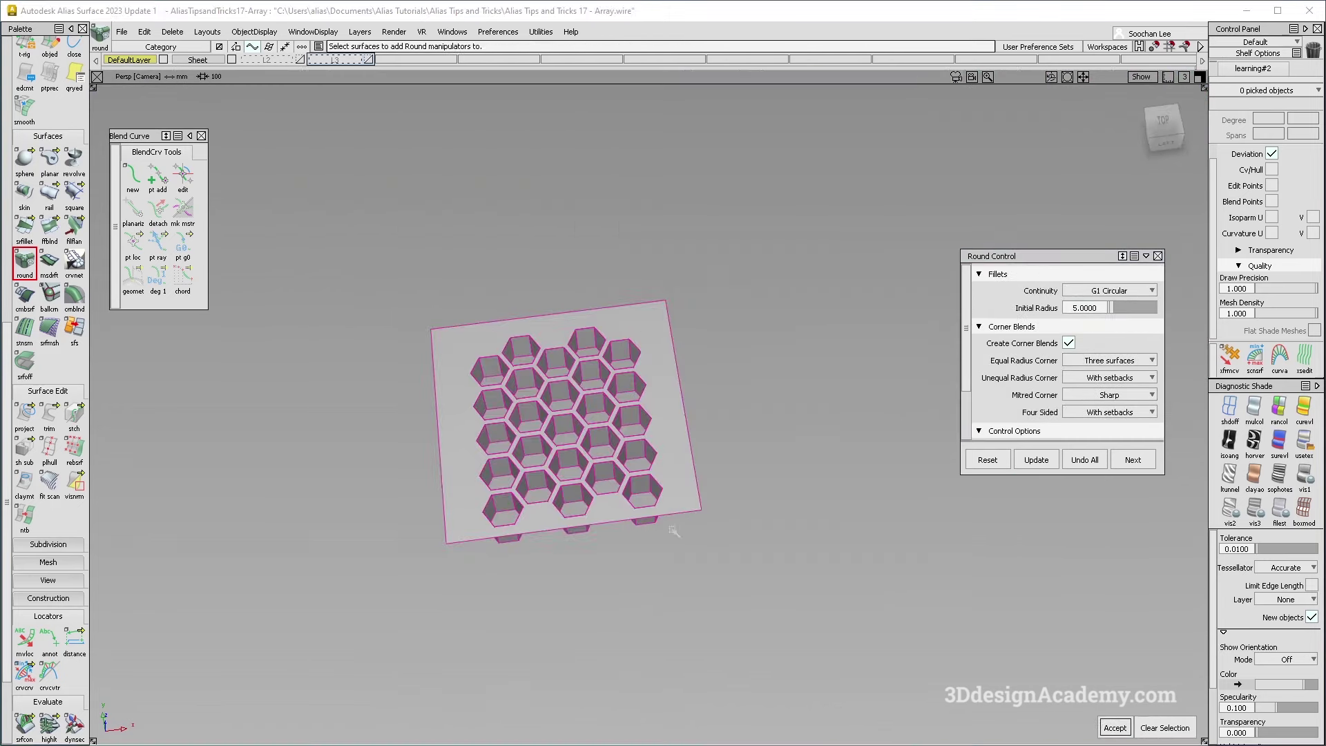
left_click(1114, 728)
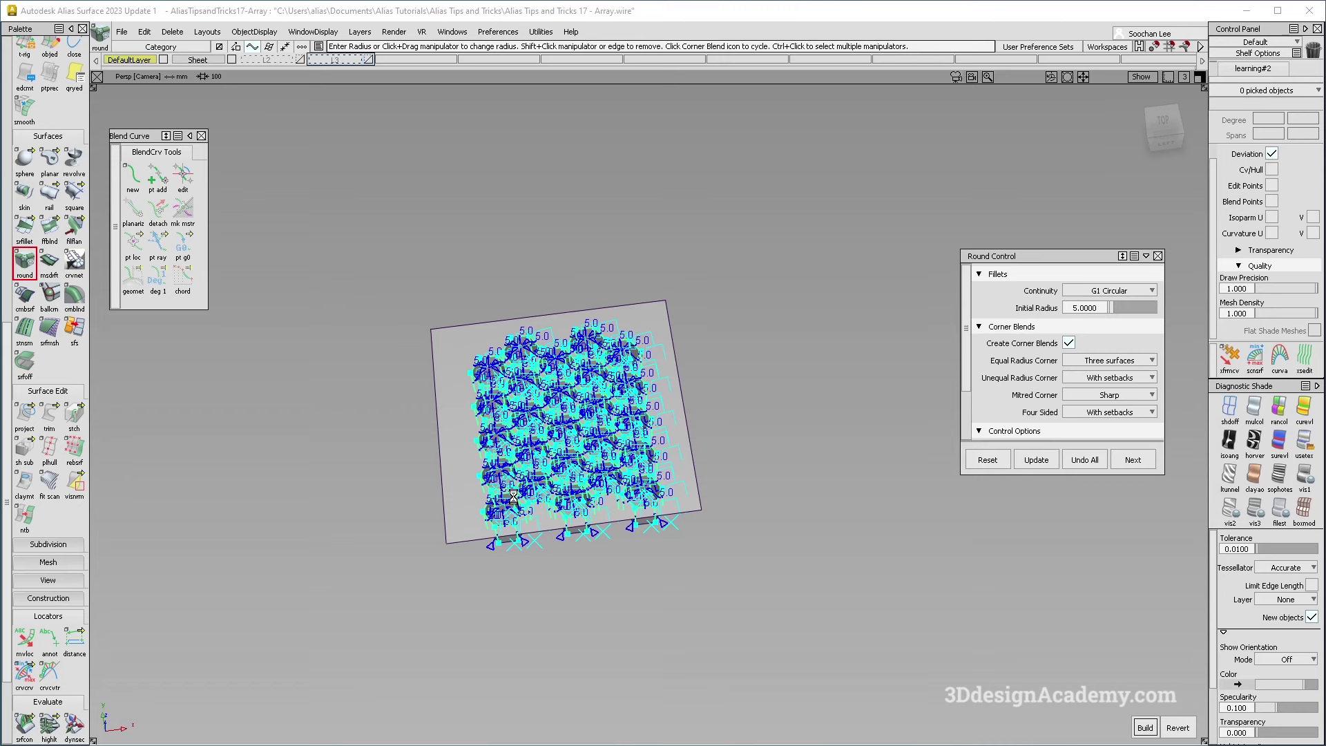
- Build the 5 mm rounds on the hexagonal holes and inspect the rounded sheet from several angles
right_click_drag(482, 516, 612, 509, "alt+shift")
left_click_drag(795, 484, 698, 449, "ctrl+shift")
left_click(698, 450, "alt+shift")
right_click_drag(698, 450, 677, 512, "alt+shift")
middle_click_drag(677, 513, 620, 429, "alt+shift")
right_click_drag(619, 429, 592, 506, "alt+shift")
left_click_drag(591, 506, 664, 507, "alt+shift")
right_click_drag(666, 507, 532, 518, "alt+shift")
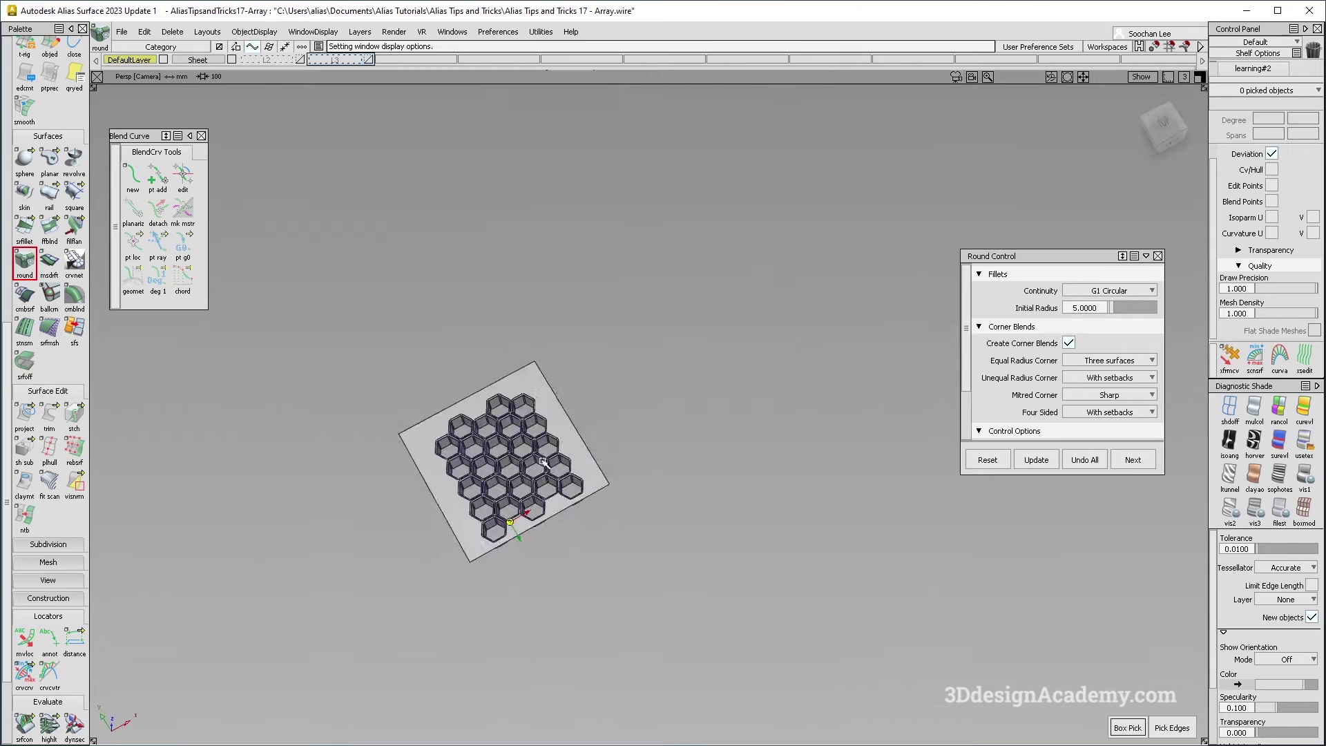
- Show the radially perforated sheet and view it together with the hexagonally perforated sheet
left_click_drag(533, 518, 557, 507, "alt+shift")
middle_click_drag(557, 507, 608, 474, "alt+shift")
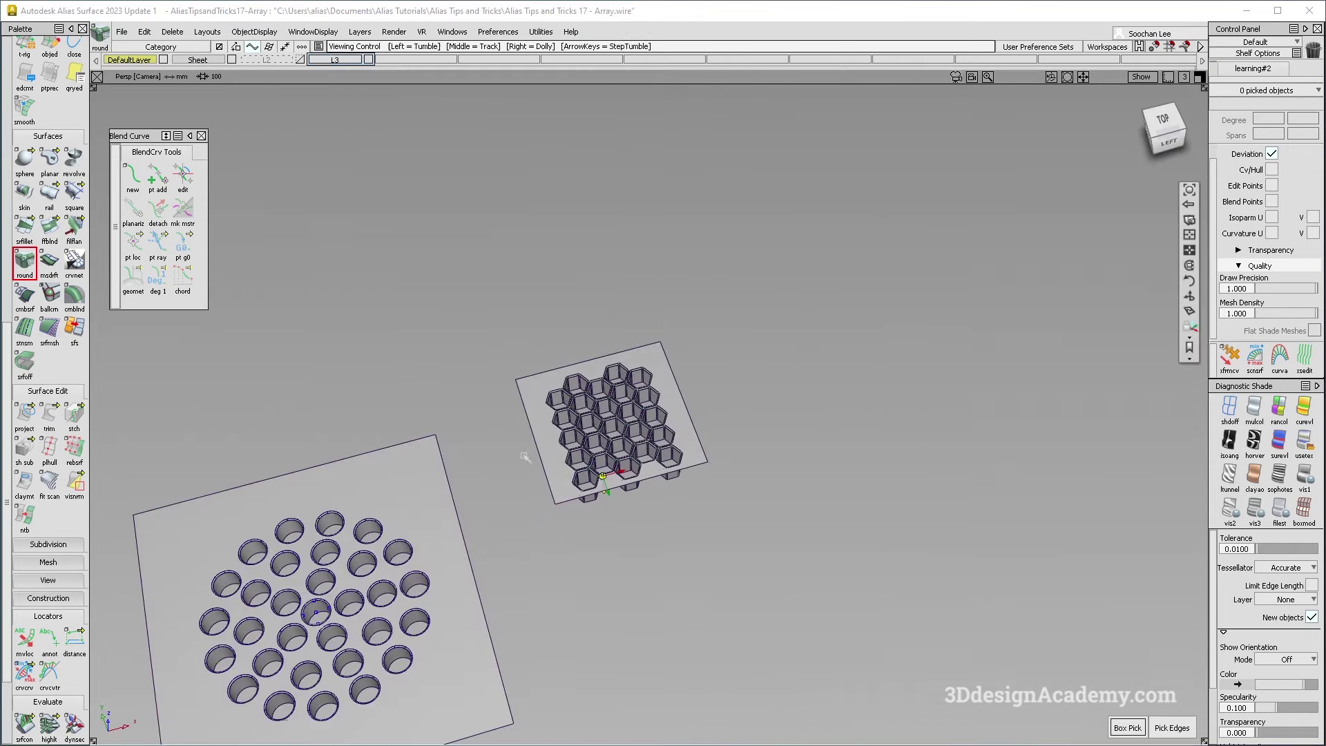
mouse_move(527, 453)
left_mouse_down("alt+shift")
mouse_move(615, 373)
mouse_move(518, 432)
mouse_move(511, 402)
mouse_move(574, 340)
mouse_move(502, 382)
mouse_move(503, 445)
left_mouse_up("alt+shift")
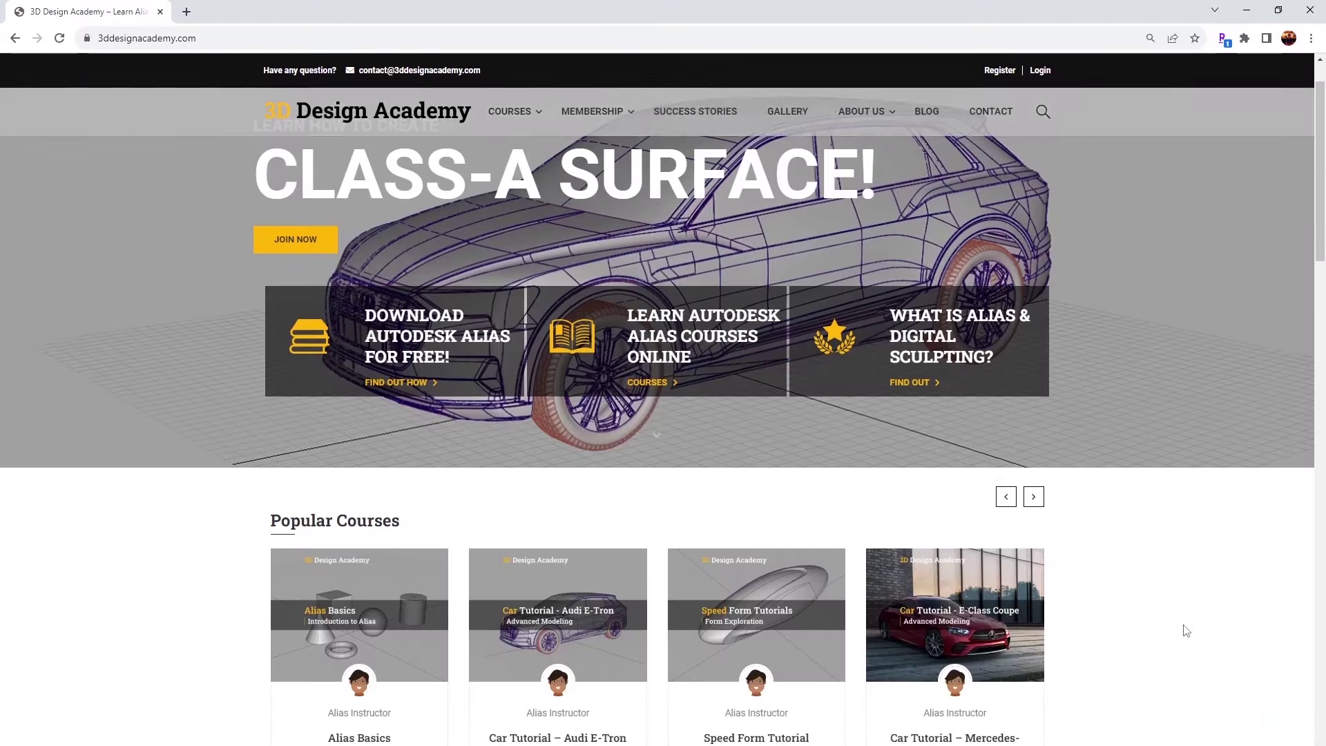
- Switch to the 3D Design Academy website, browse its popular courses and look through the Lamborghini Aventador course's curriculum
scroll(1186, 630, "down", 6)
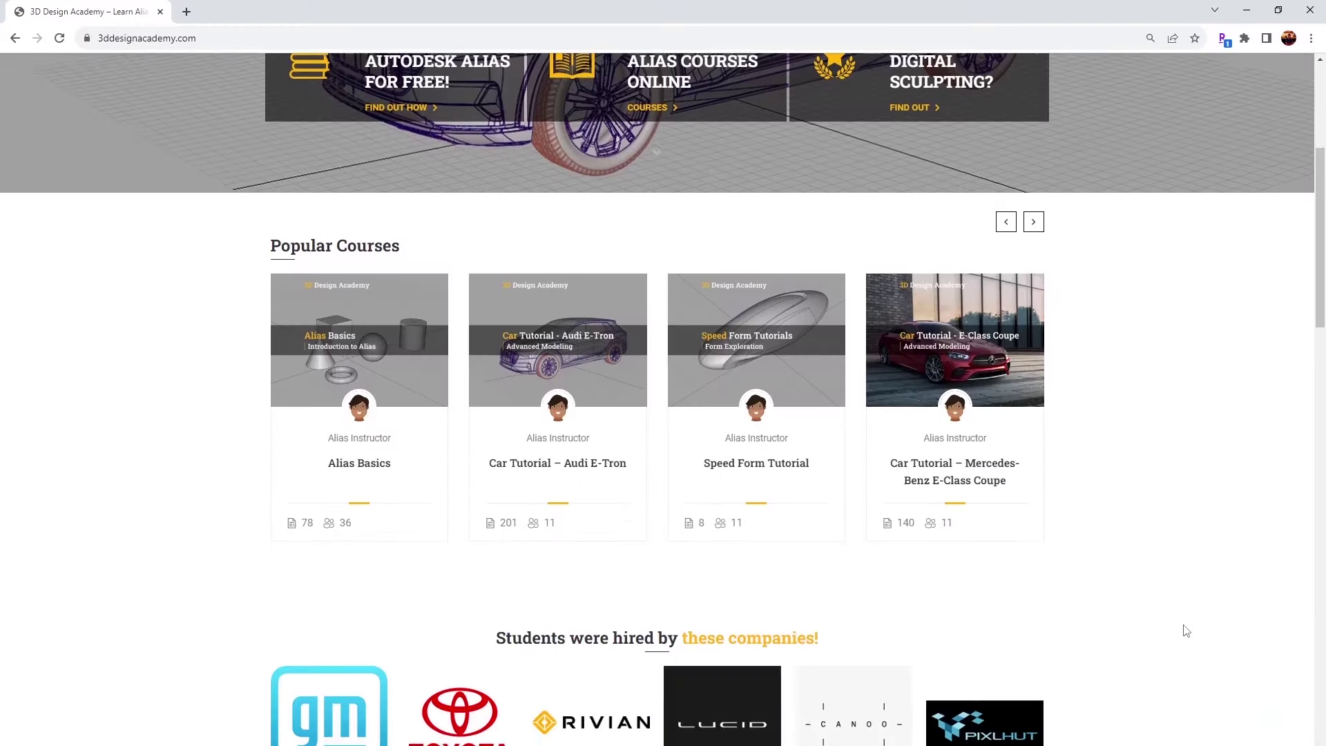
scroll(1185, 630, "down", 1)
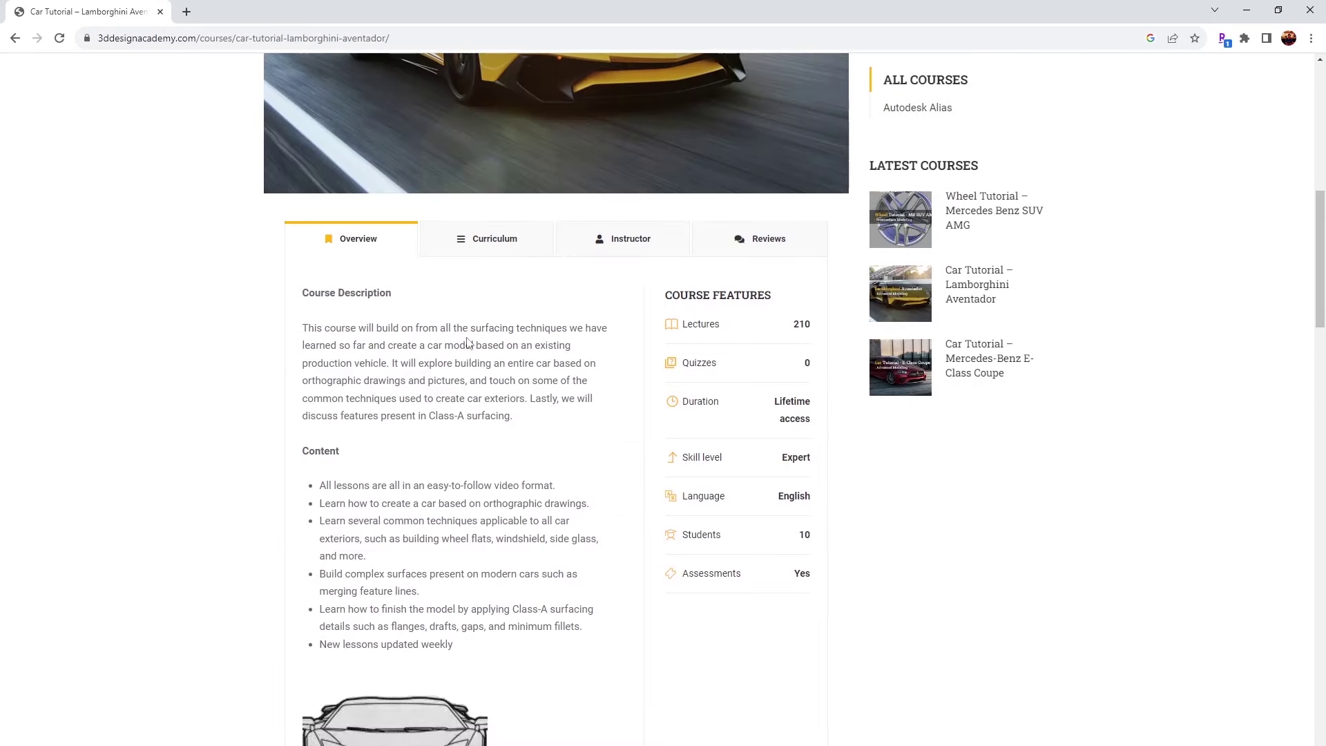
left_click(480, 256)
scroll(474, 349, "down", 10)
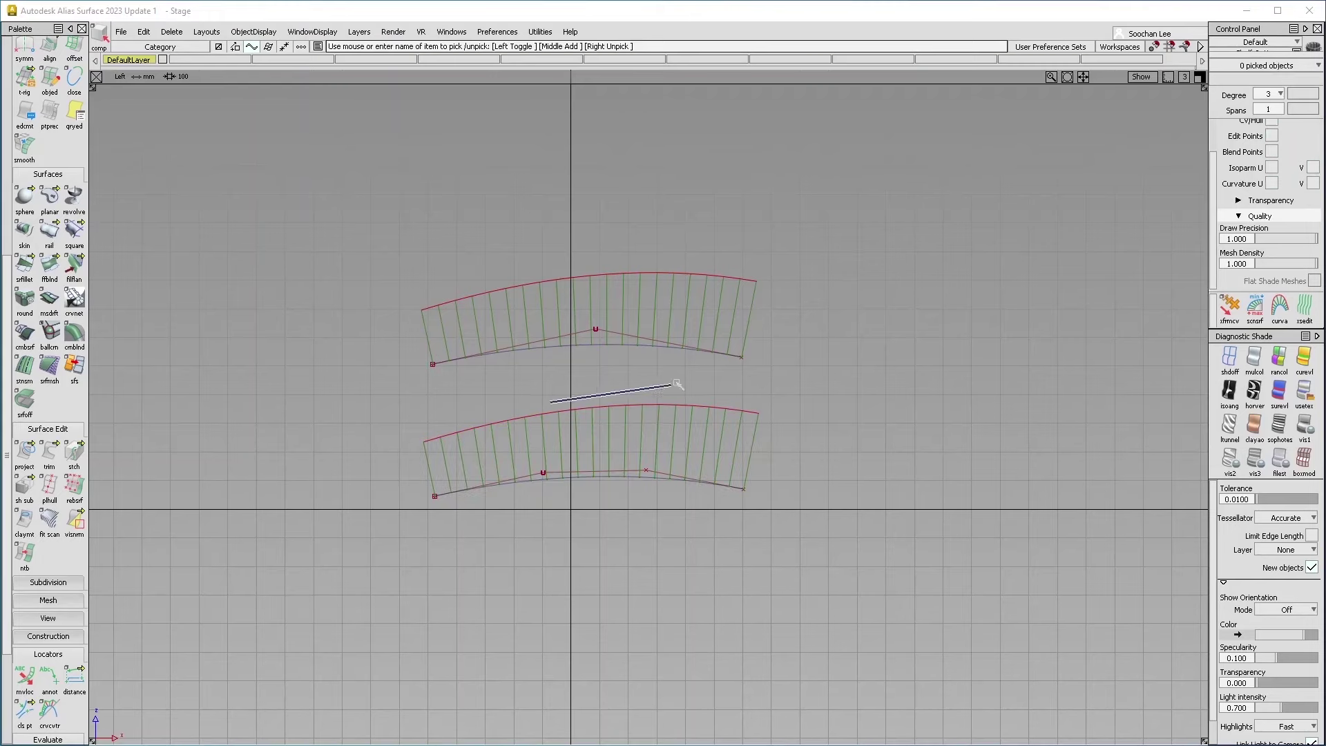
mouse_move(592, 320)
left_mouse_down()
mouse_move(656, 355)
mouse_move(645, 379)
mouse_move(657, 382)
left_mouse_up()
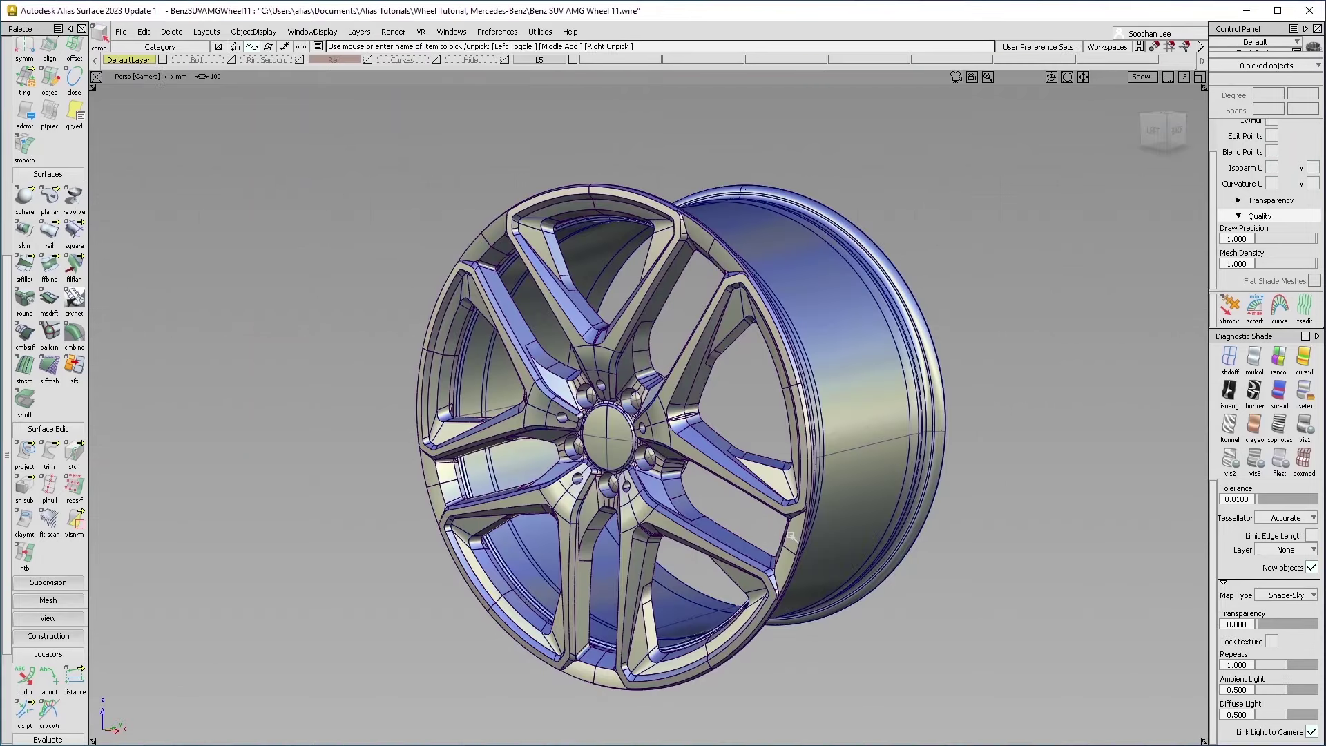
mouse_move(716, 491)
left_mouse_down("alt+shift")
mouse_move(587, 491)
mouse_move(728, 484)
left_mouse_up("alt+shift")
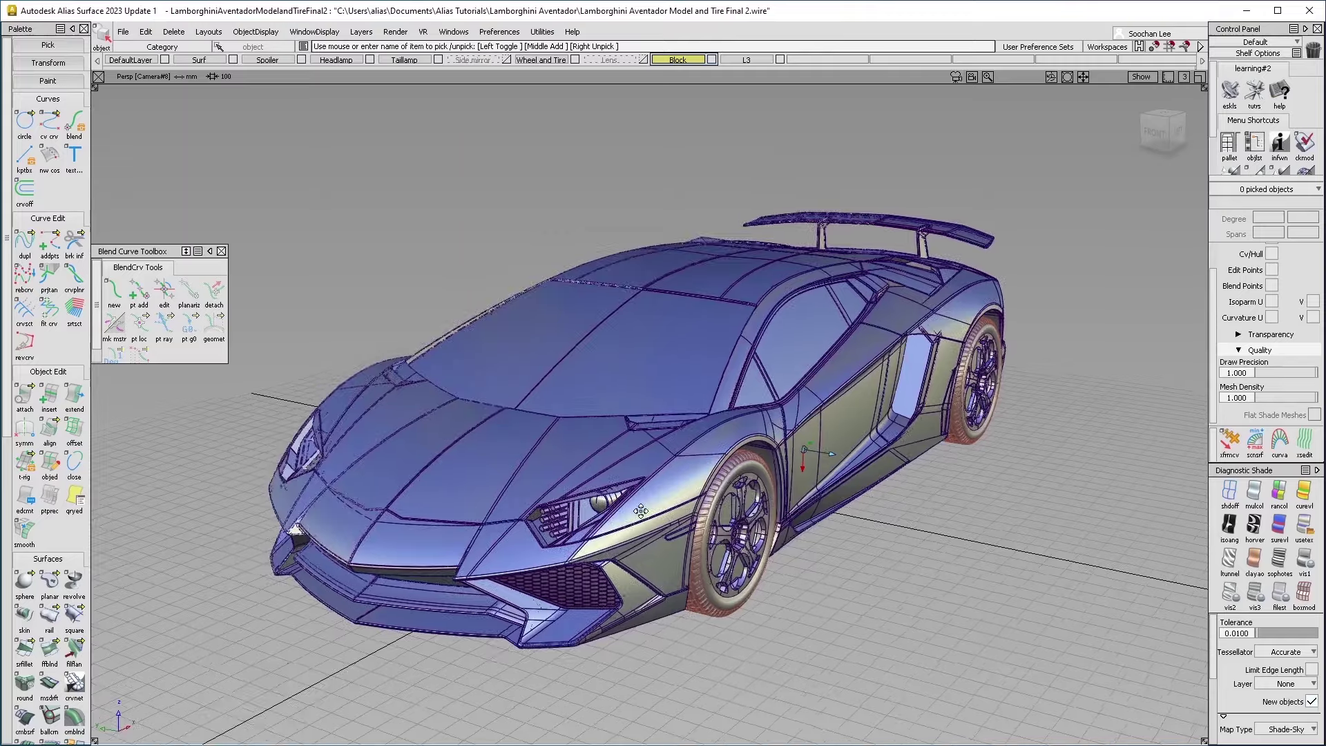
left_click_drag(690, 494, 608, 500, "alt+shift")
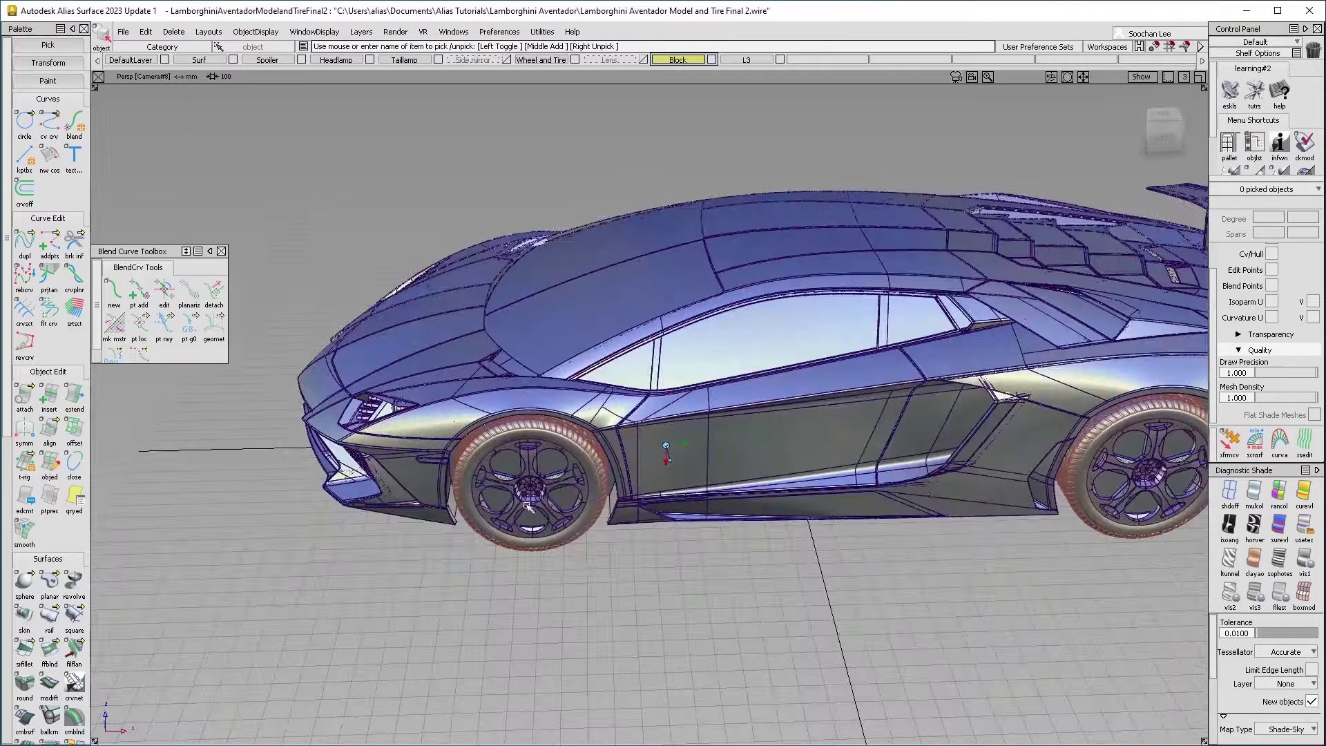